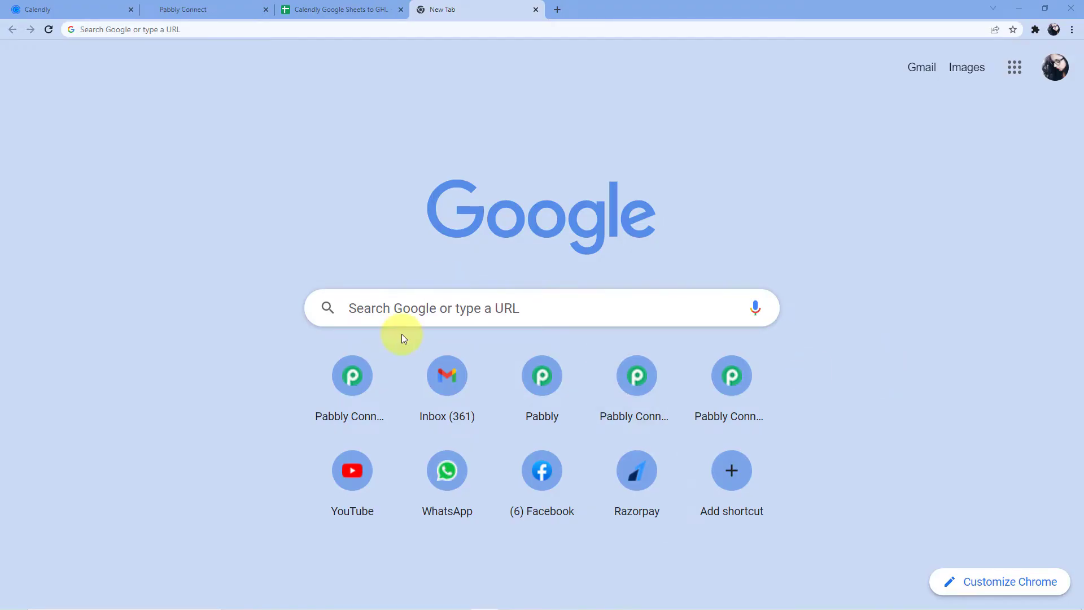
- Go to pabbly.com/connect in the new Chrome tab
left_click(174, 28)
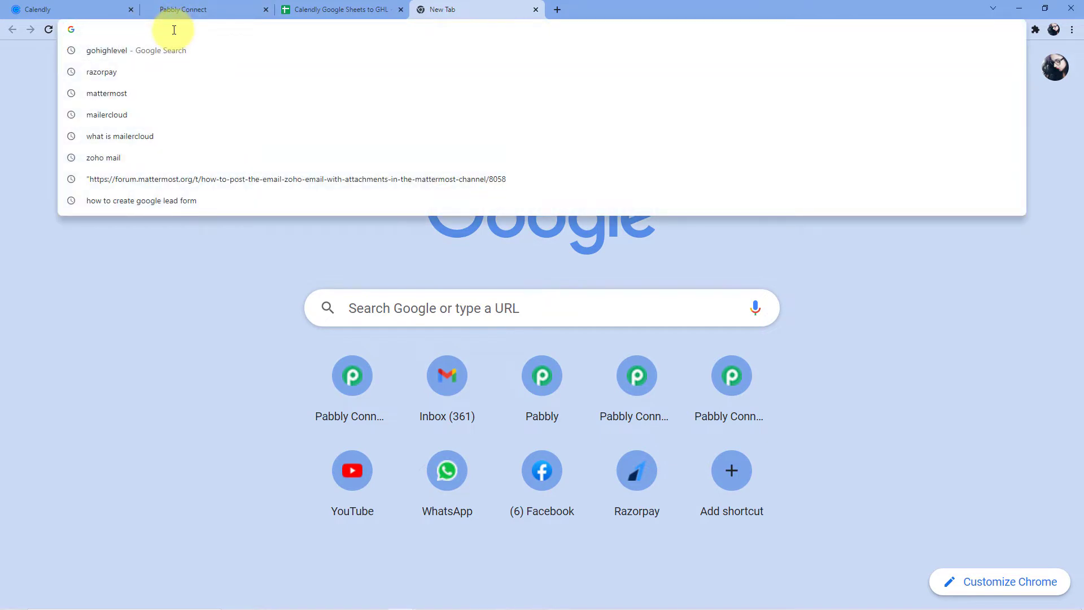
type("pabbly")
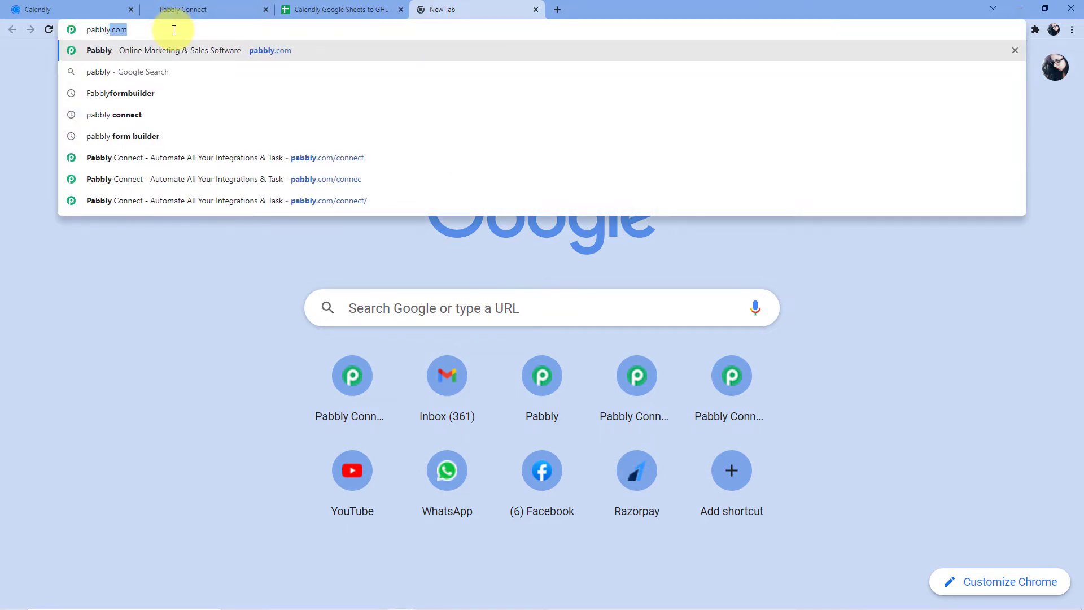
type(".com/con")
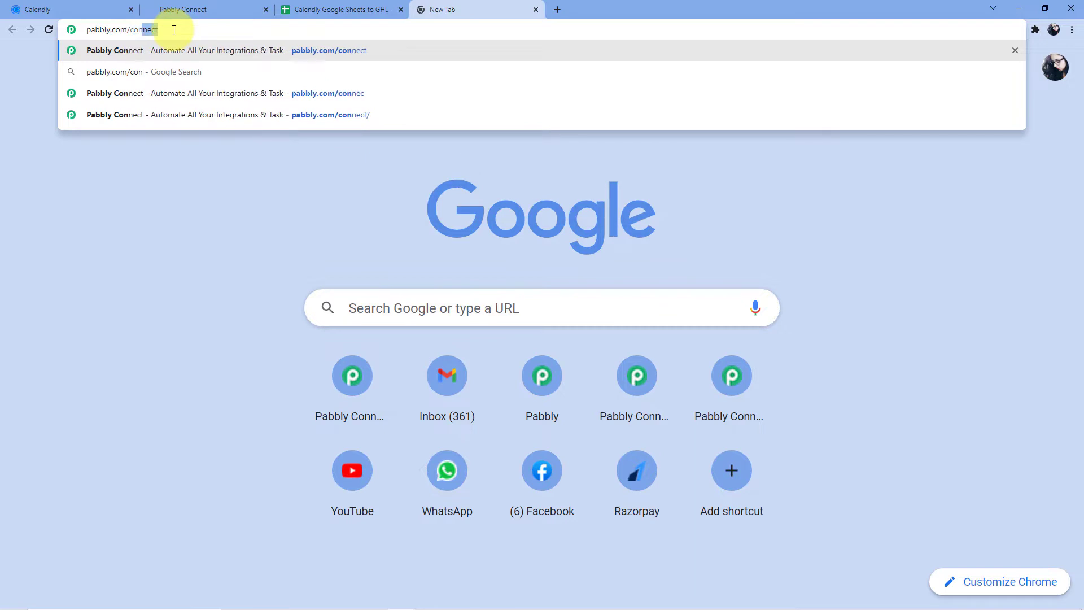
type("nect")
key("Return")
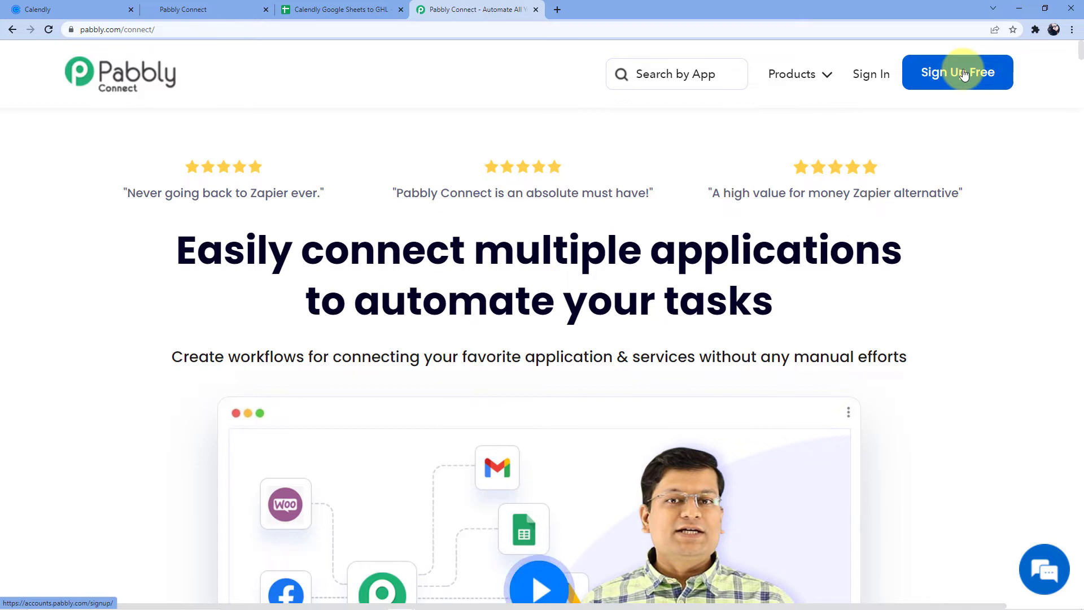
- Sign in and launch Pabbly Connect from the All Apps list
left_click(871, 75)
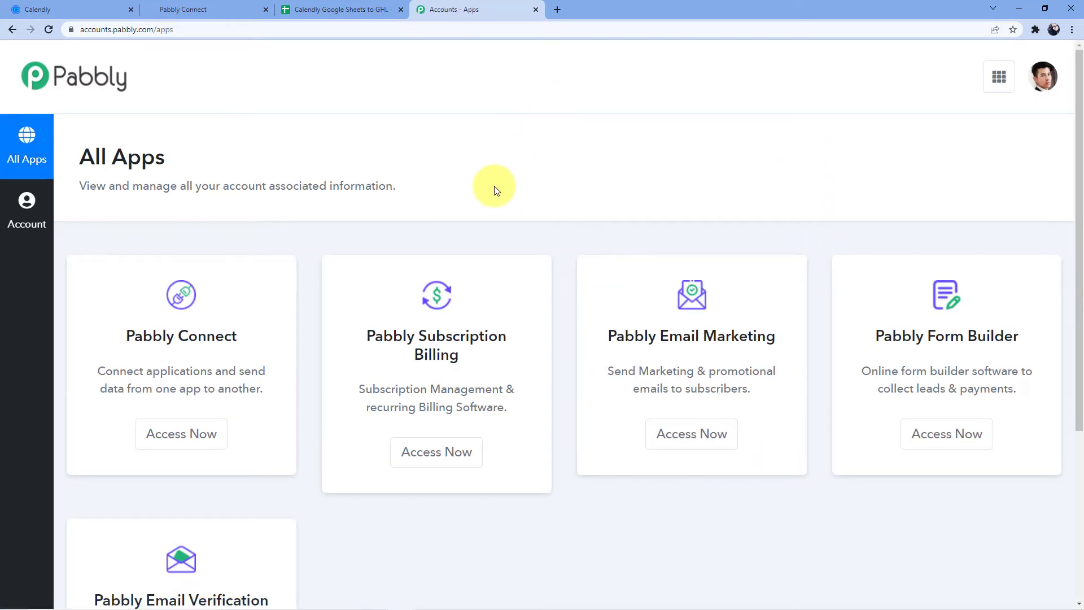
scroll(511, 175, "down", 2)
left_click(191, 327)
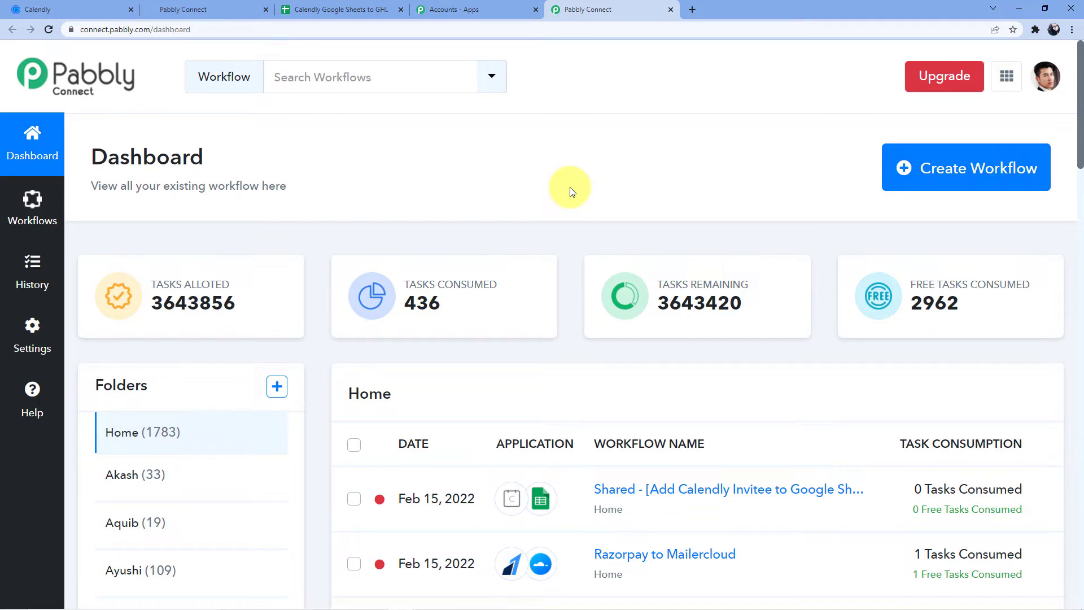
- Create a workflow named 'Calendly to Google Sheets to GoHighLevel', without the trailing space
left_click(914, 182)
left_click(510, 334)
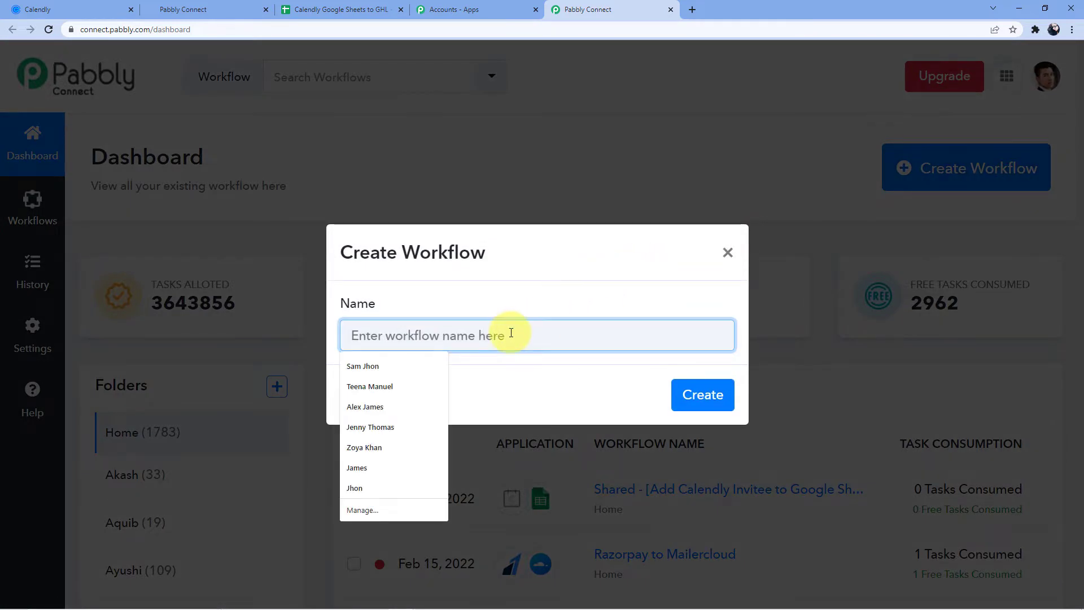
type("Calendly ")
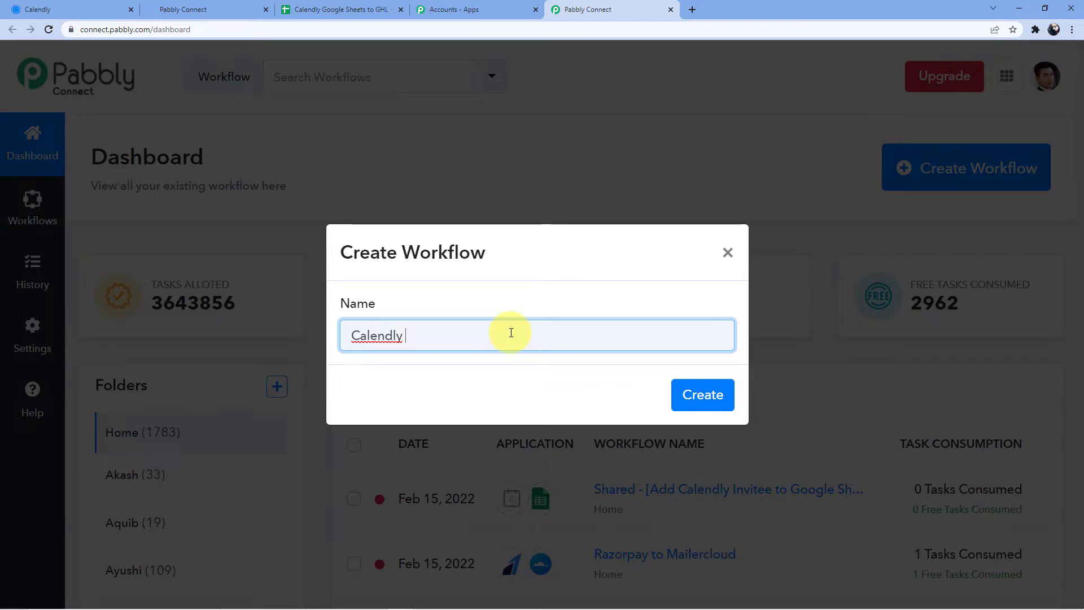
type("to Google Sheets to ")
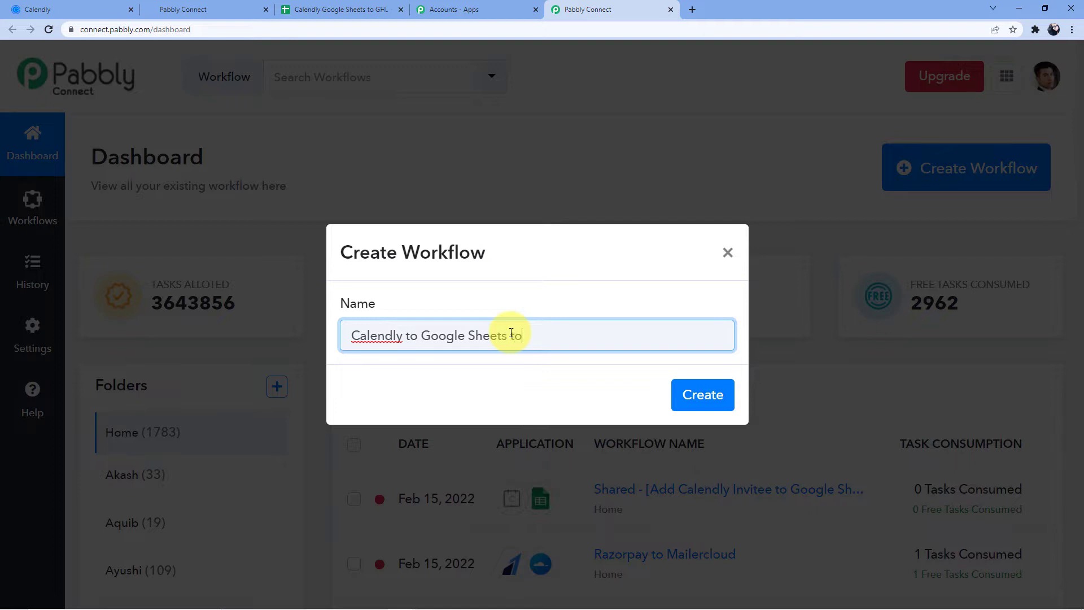
type("GoHighLevel")
key("BackSpace")
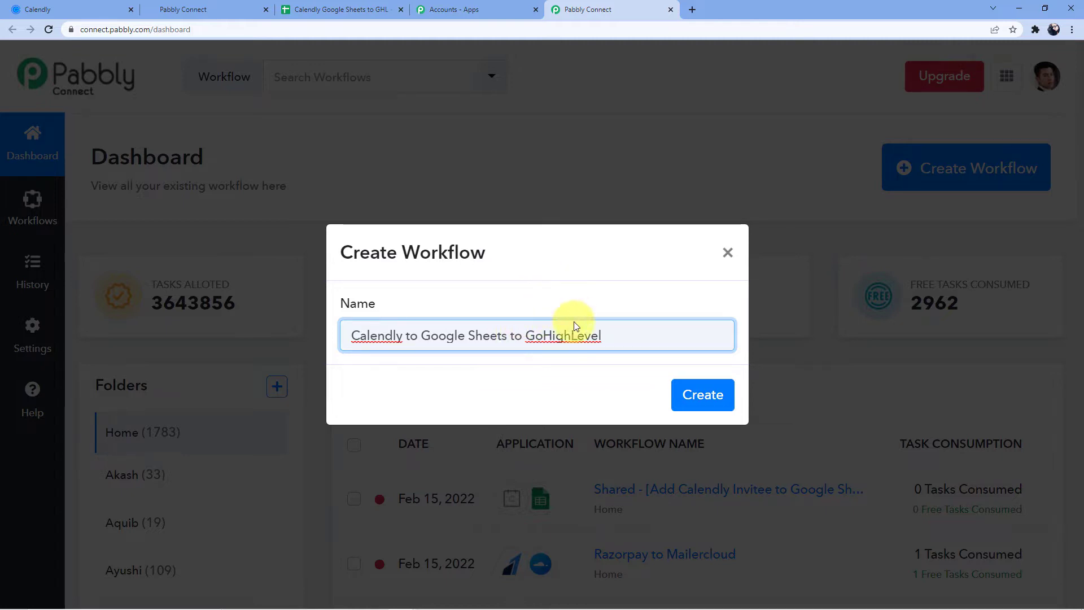
left_click(703, 395)
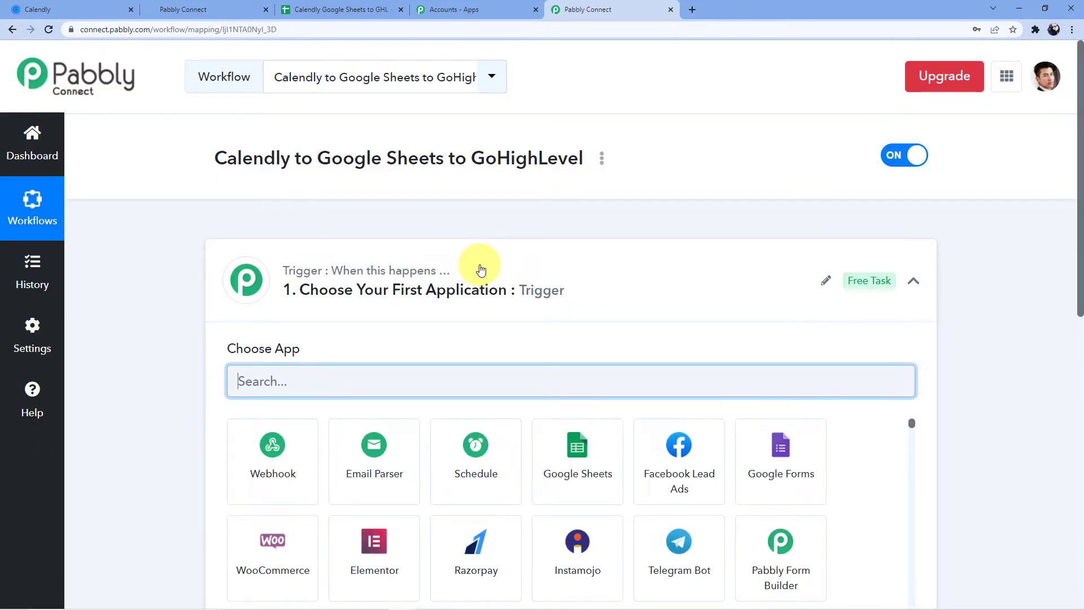
scroll(424, 314, "down", 5)
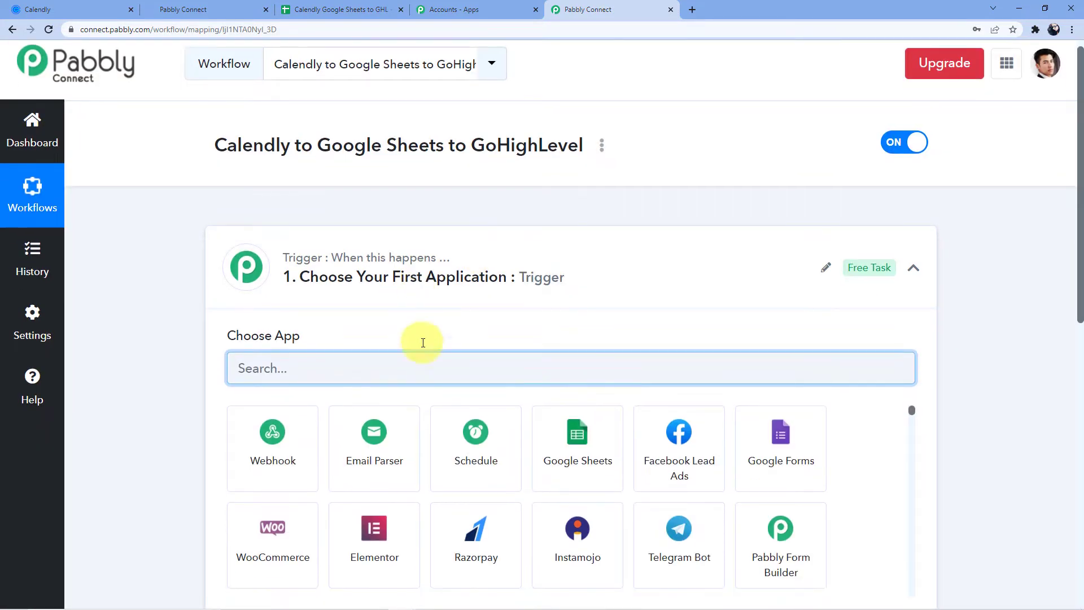
scroll(308, 505, "down", 2)
scroll(299, 480, "up", 6)
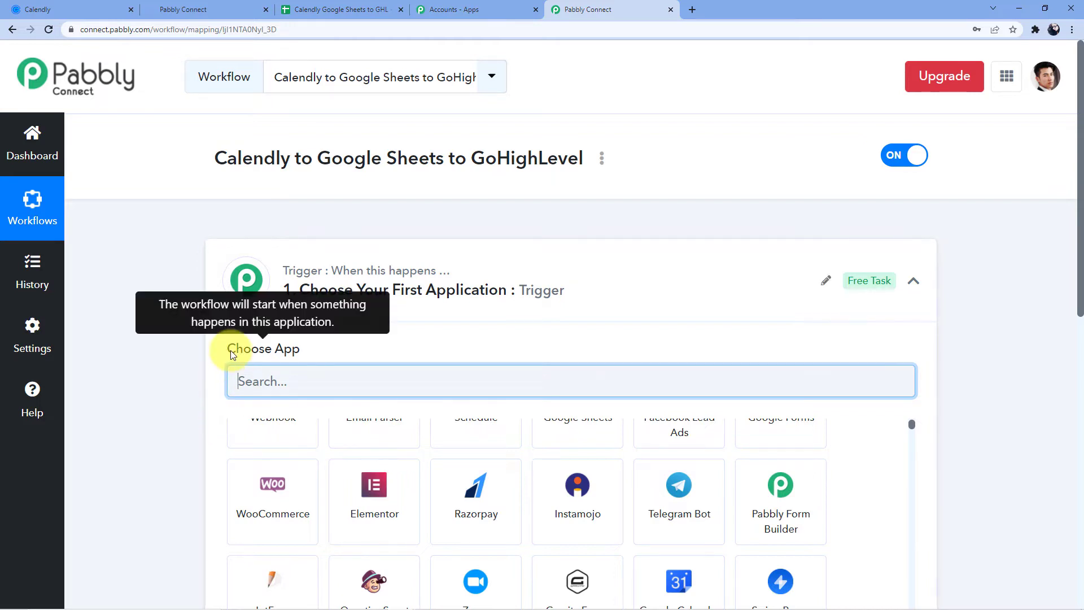
scroll(193, 348, "down", 5)
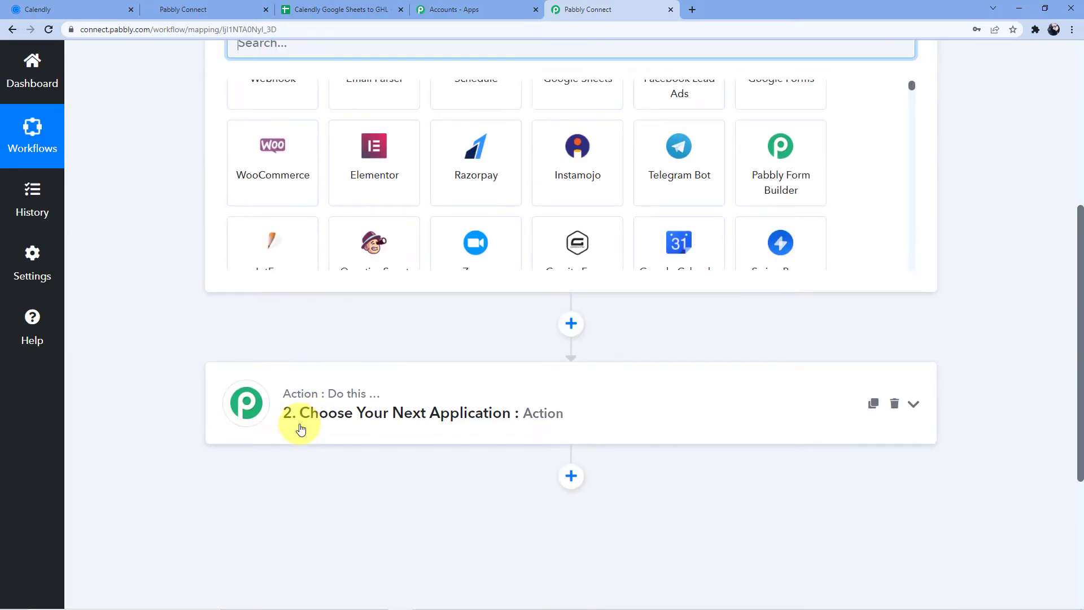
scroll(301, 429, "up", 6)
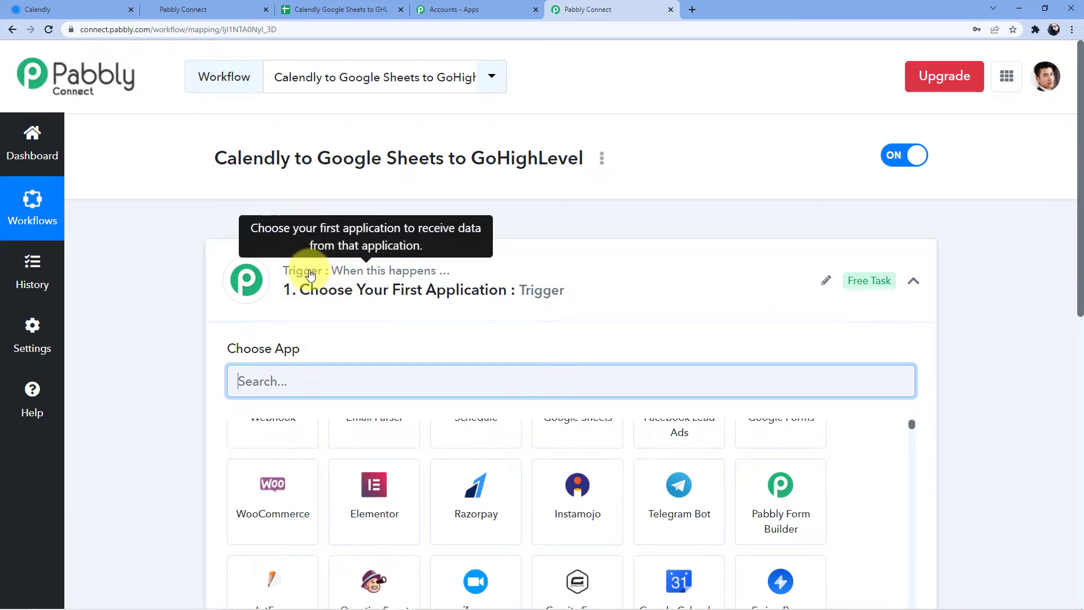
scroll(411, 300, "down", 7)
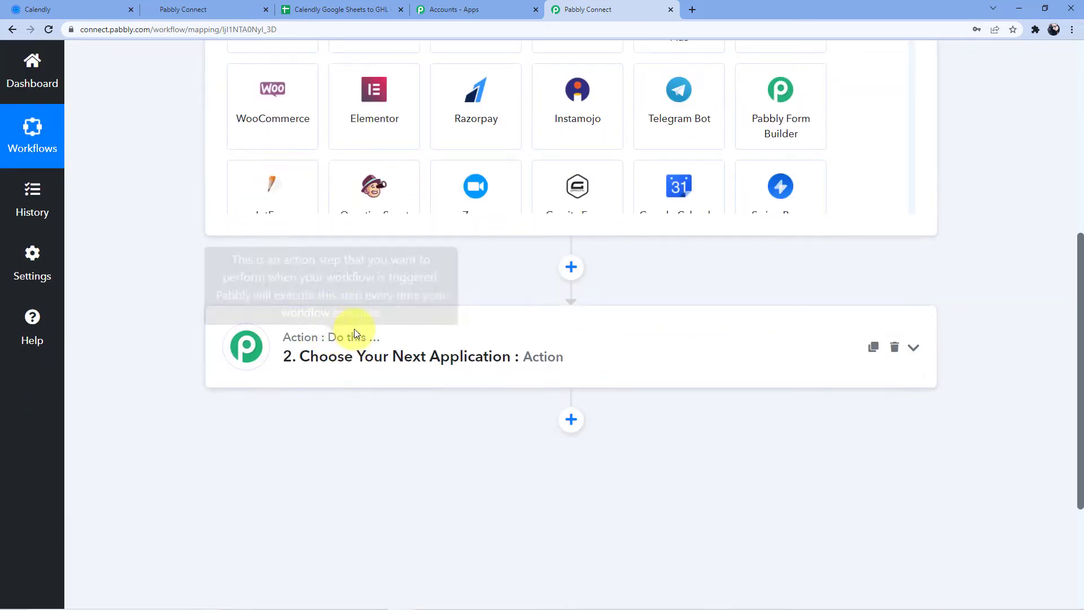
scroll(363, 375, "up", 7)
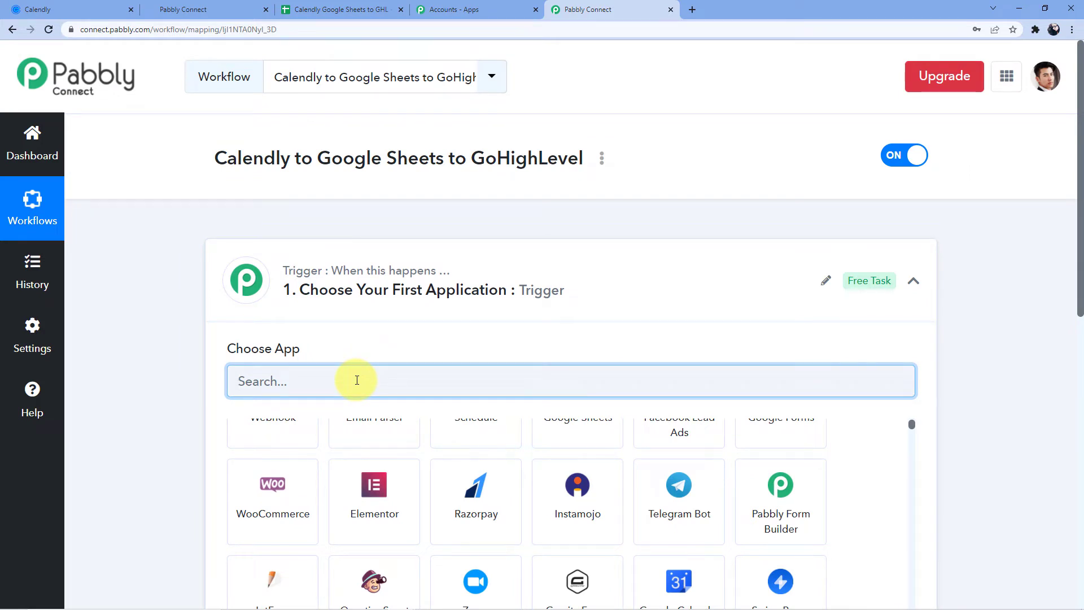
- Set the workflow trigger to Calendly with the Invitee Created event
type("Calendl")
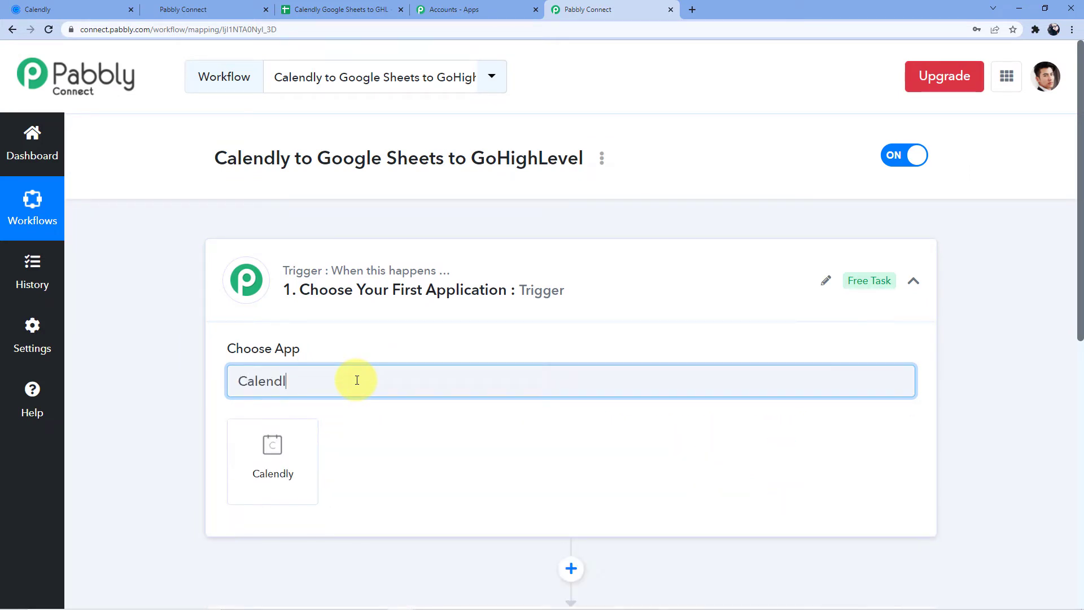
left_click(285, 443)
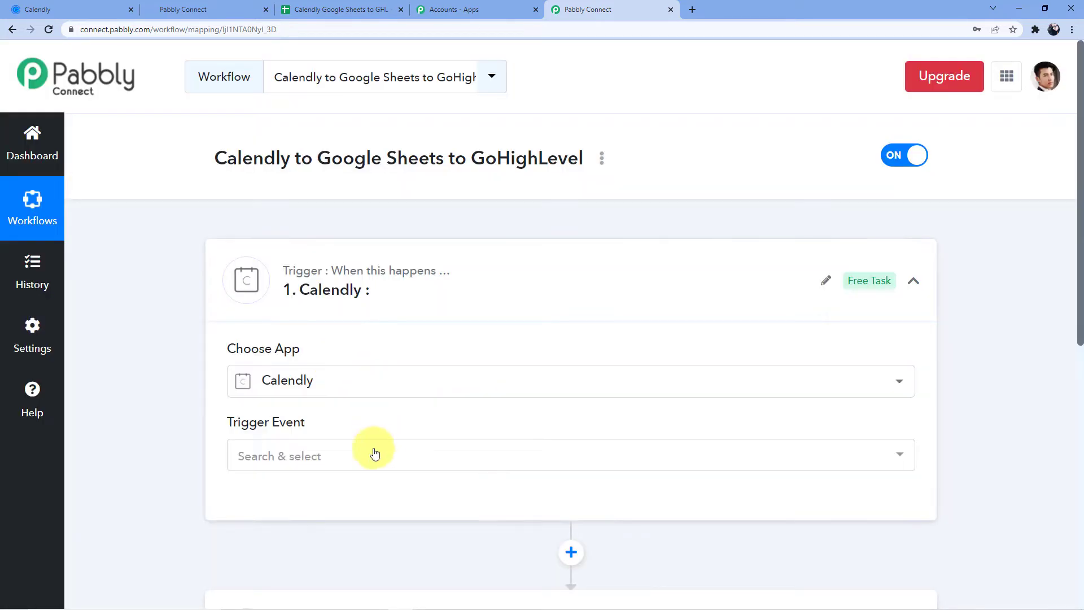
left_click(314, 455)
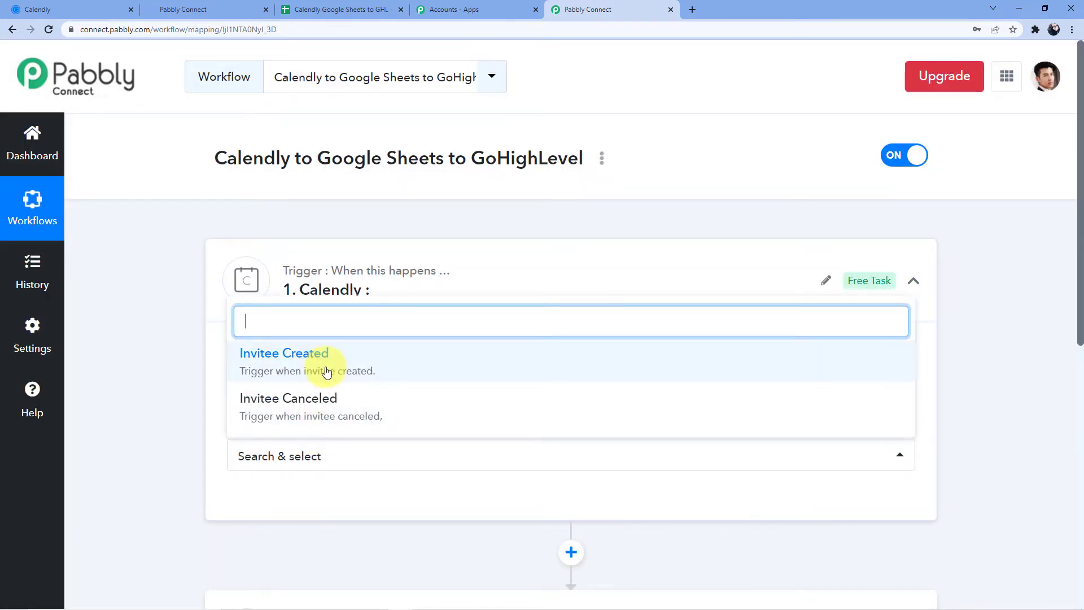
left_click(320, 366)
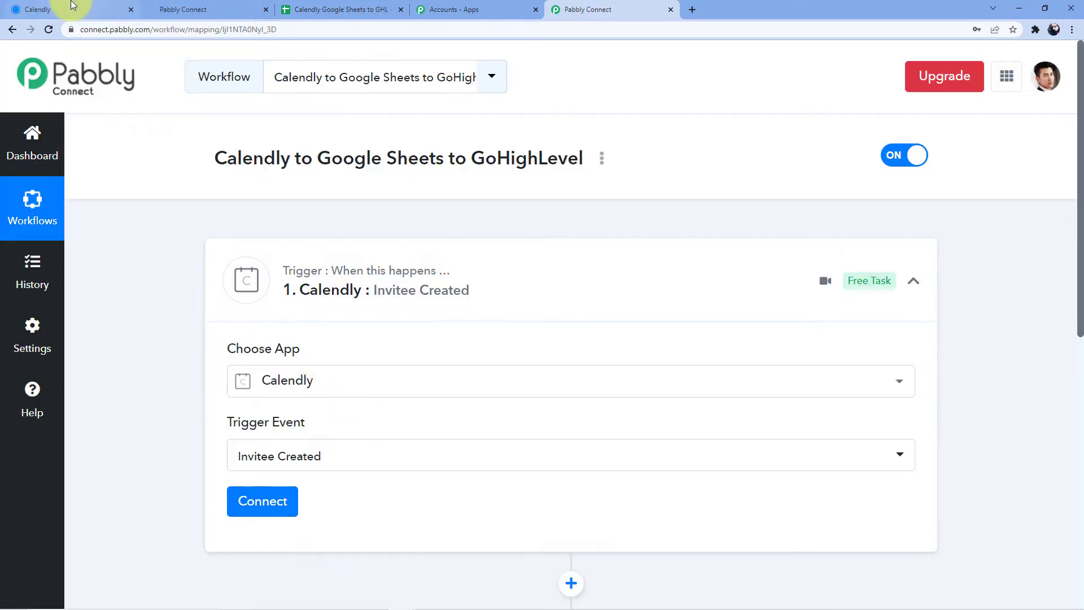
- Check the Calendly event types, then start connecting the Calendly account
left_click(57, 9)
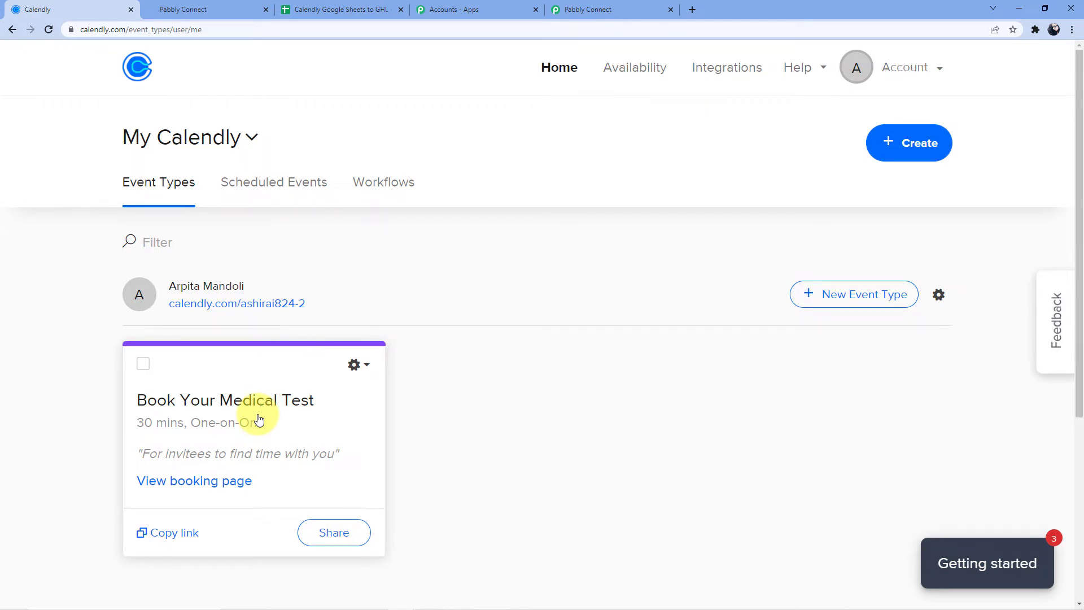
left_click(557, 12)
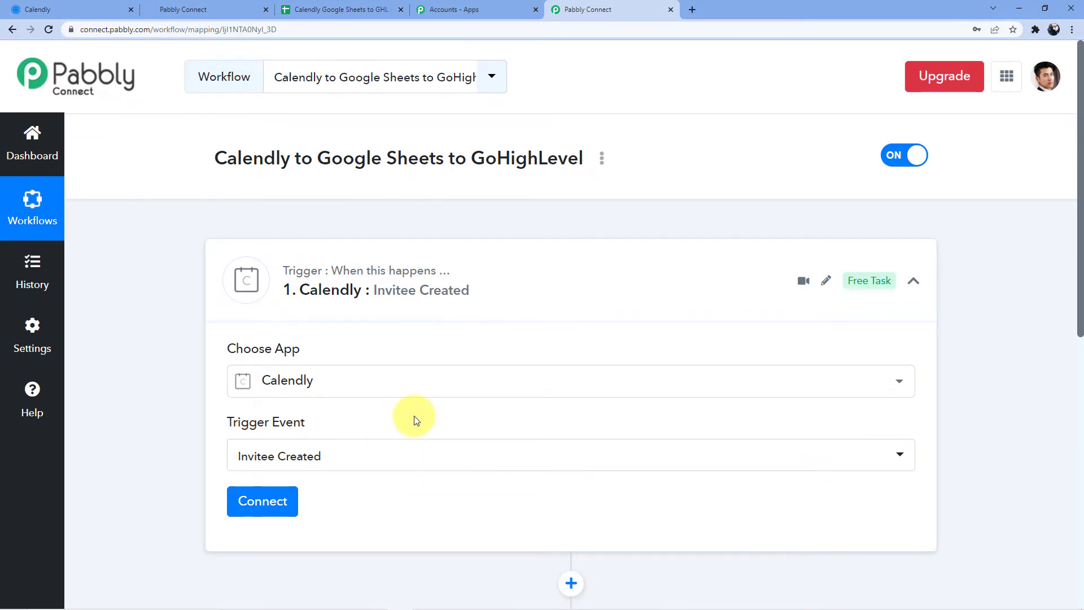
scroll(416, 418, "down", 2)
left_click(274, 407)
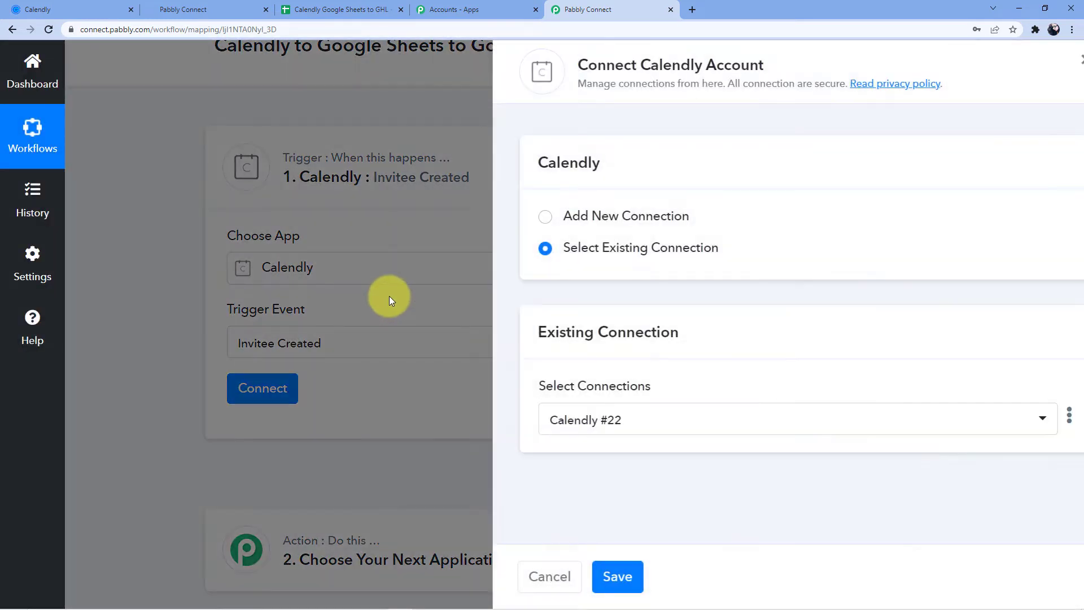
- Add a new Calendly connection and switch to the Calendly account tab
left_click(581, 215)
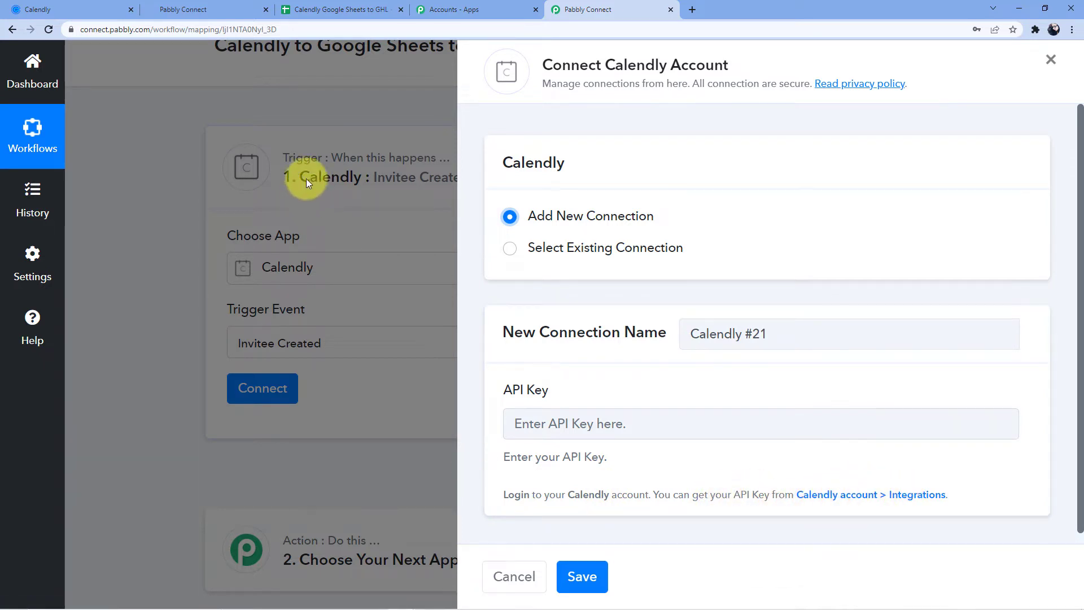
left_click(40, 9)
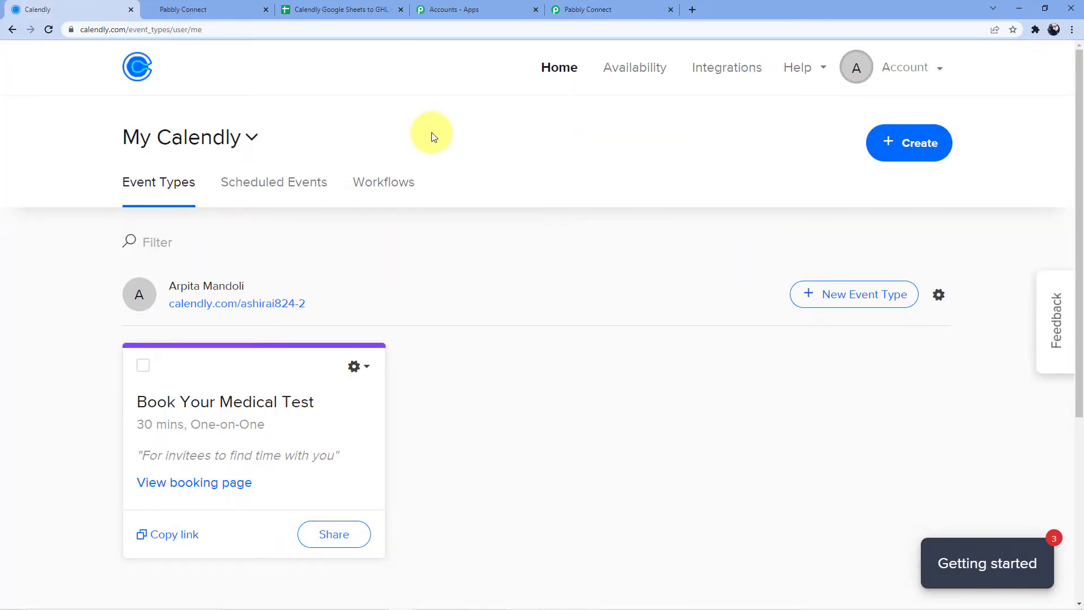
- Open Calendly's API & Webhooks integration page from Integrations
left_click(942, 70)
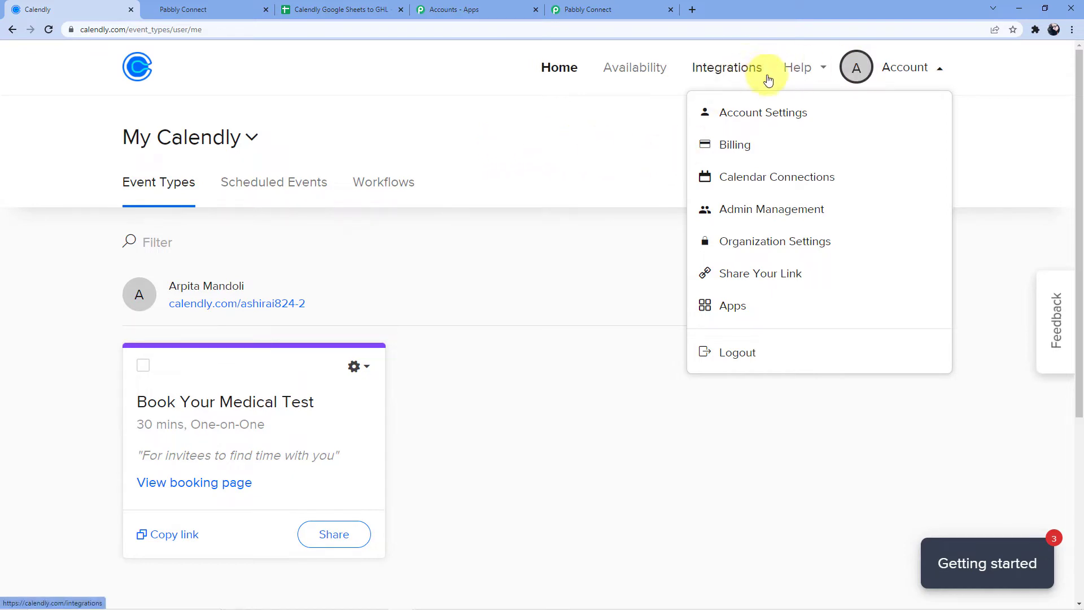
left_click(903, 62)
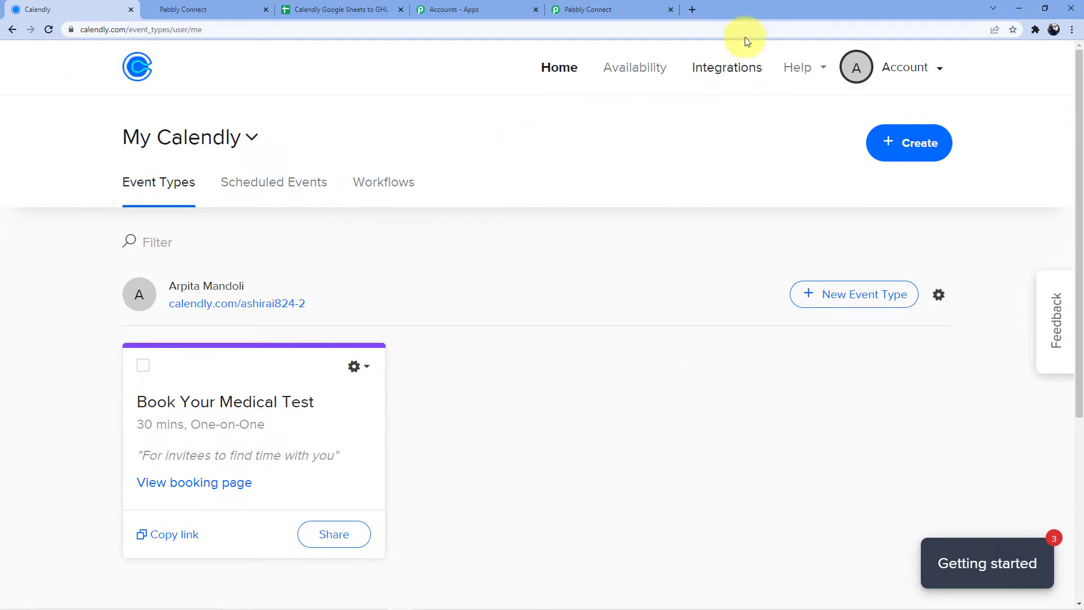
left_click(725, 76)
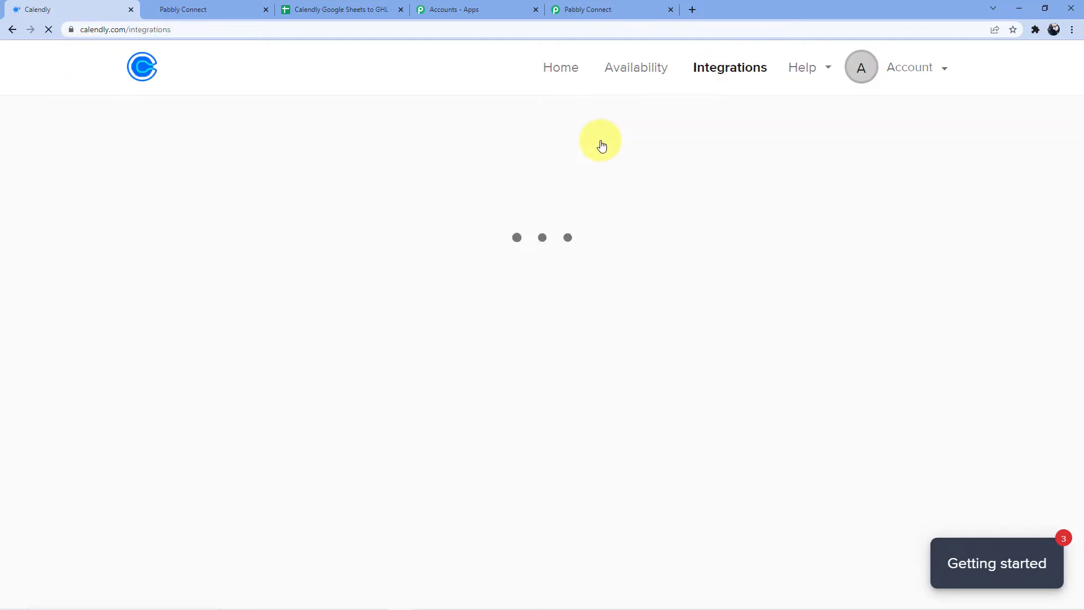
scroll(487, 135, "down", 4)
scroll(487, 137, "down", 13)
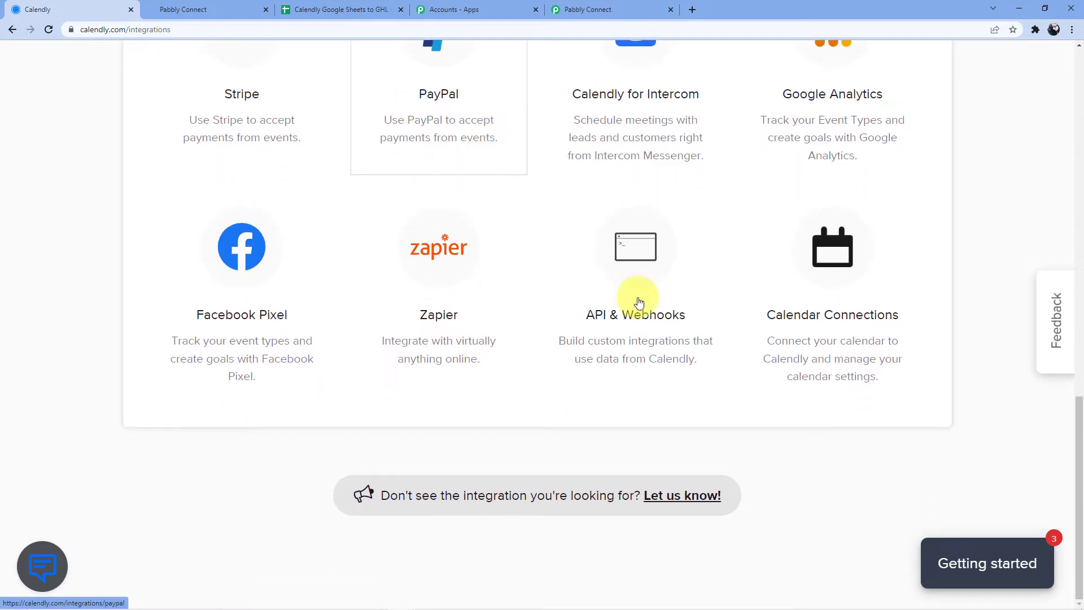
left_click(637, 322)
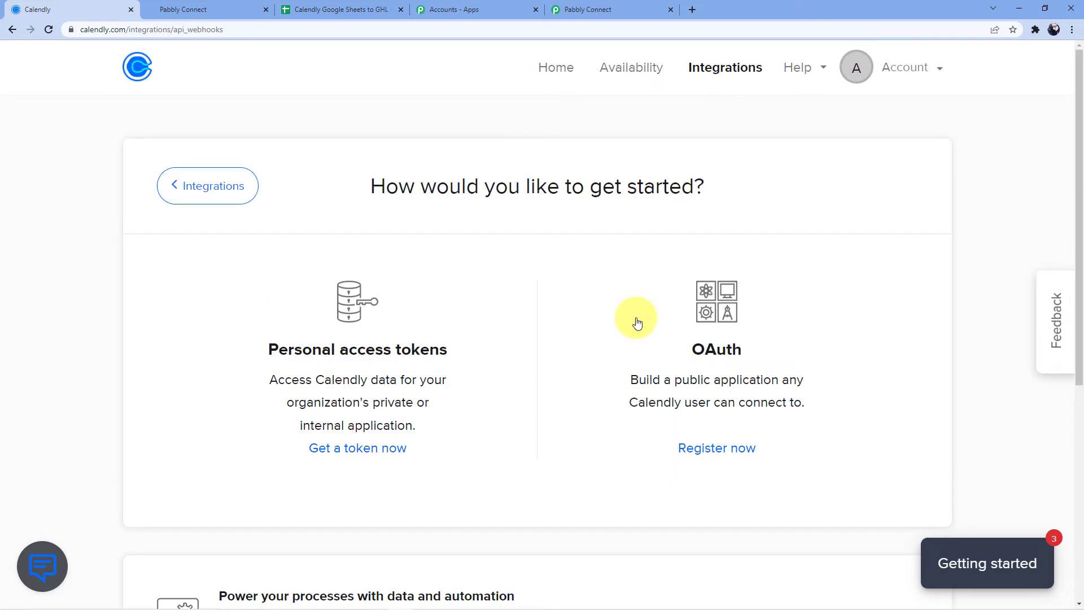
- Copy the V1 API key and paste it into Pabbly's API Key field
scroll(554, 316, "down", 2)
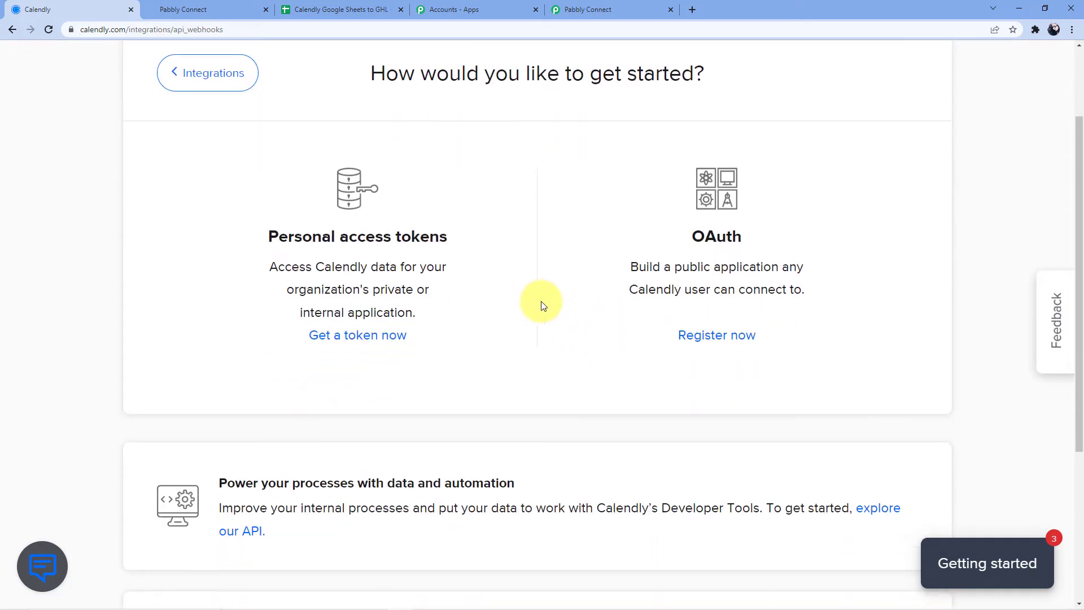
scroll(546, 323, "down", 4)
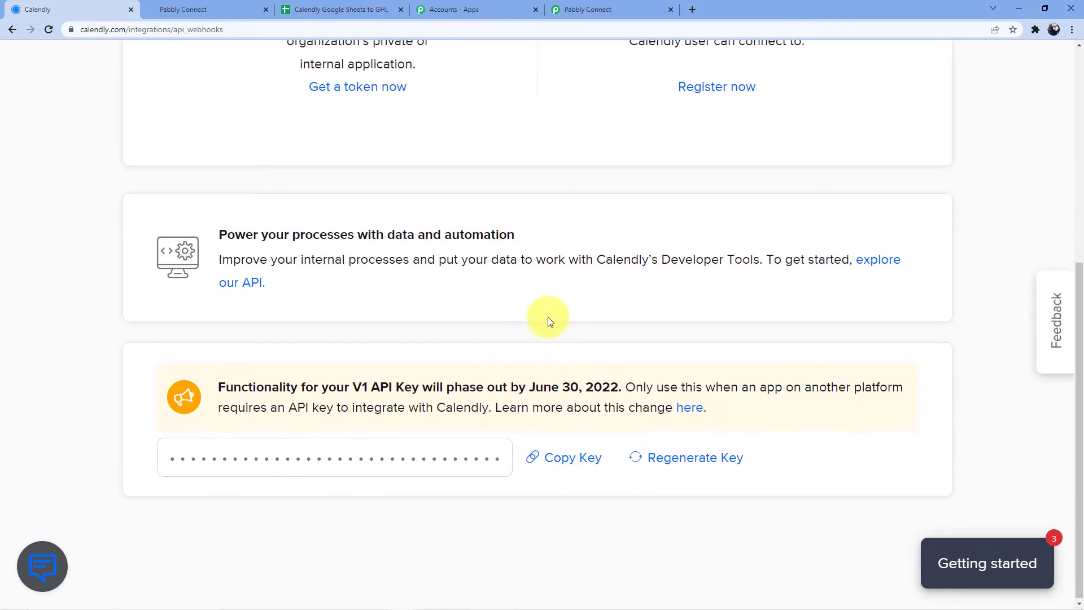
left_click(565, 459)
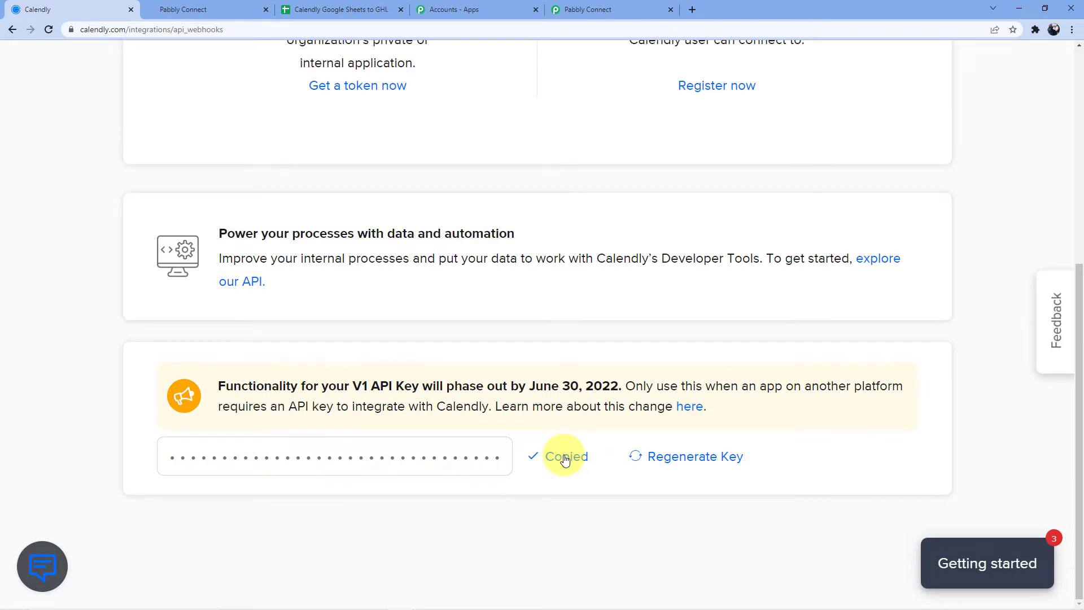
left_click(568, 10)
left_click(622, 427)
key("ctrl+v")
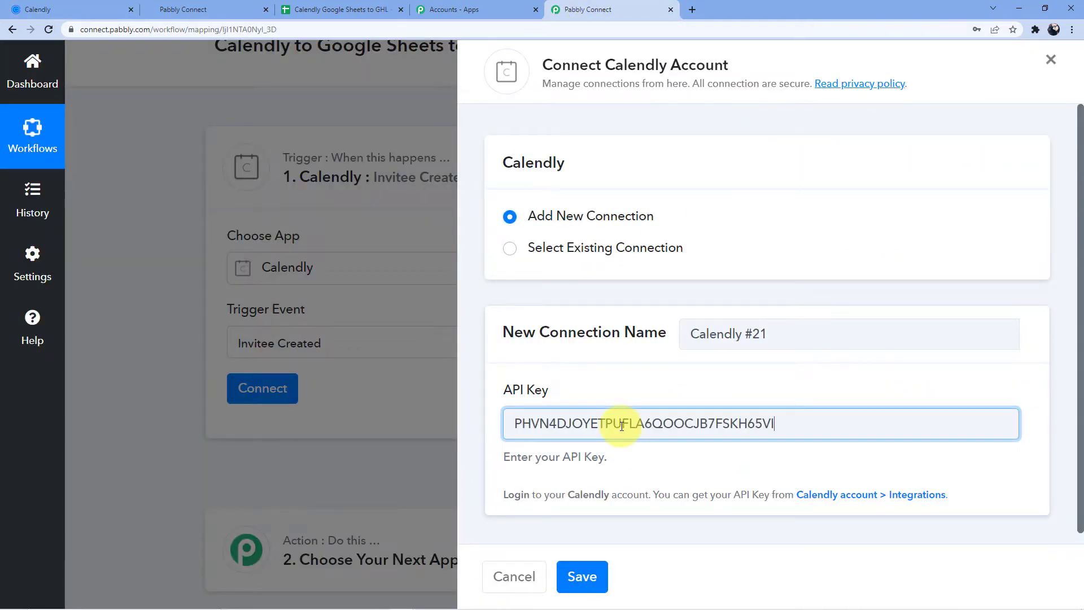
- Save the new Calendly connection
left_click(583, 576)
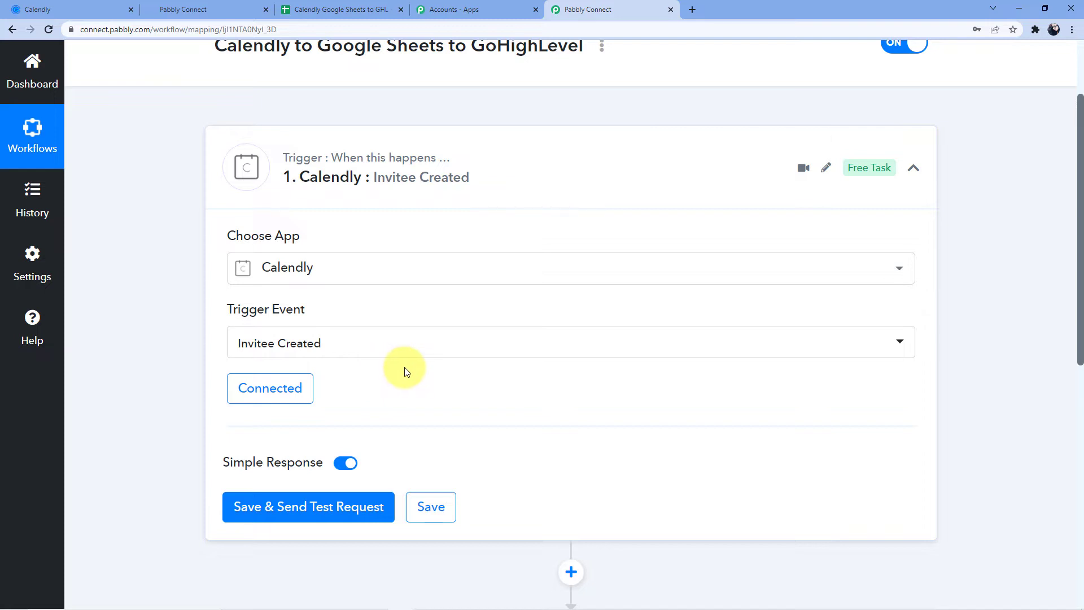
- Save the Invitee Created trigger and send a test request to Calendly
scroll(373, 356, "down", 2)
left_click(312, 405)
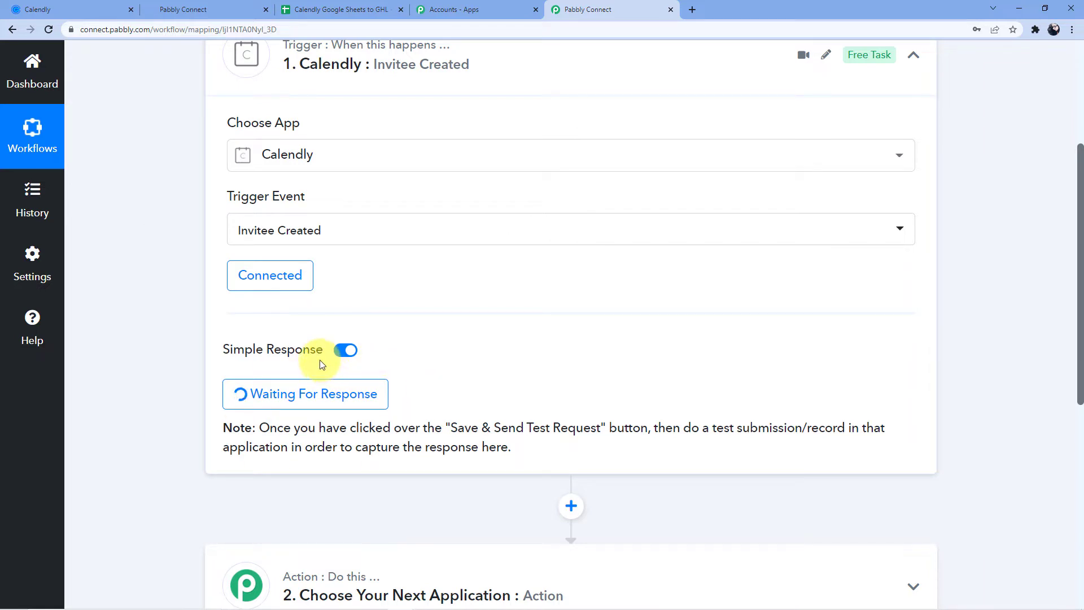
scroll(322, 305, "up", 3)
scroll(263, 131, "down", 2)
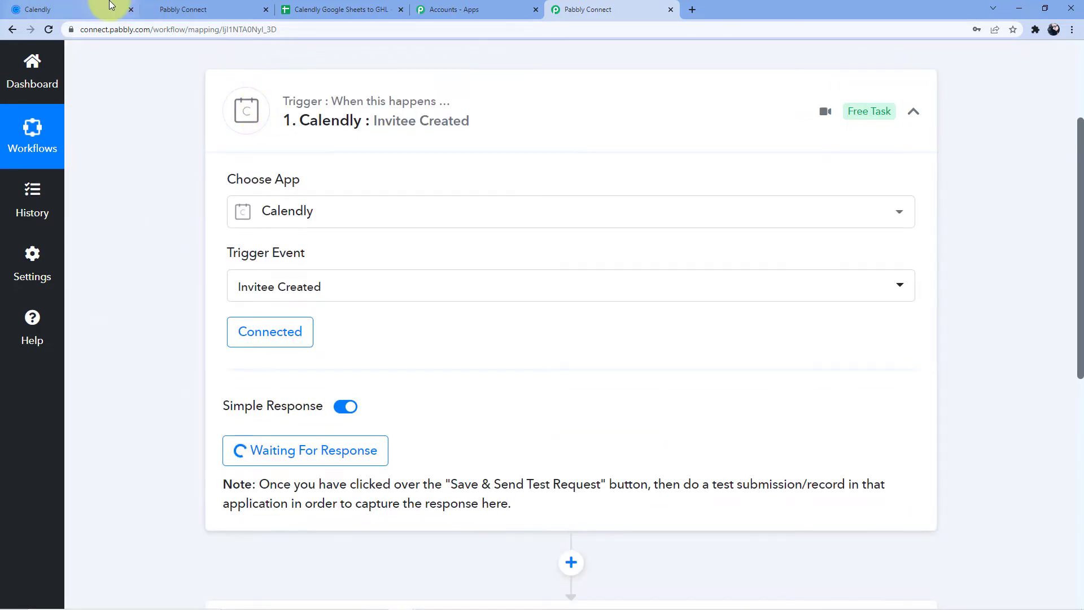
- Open the live booking page of Calendly's Book Your Medical Test event
left_click(107, 9)
scroll(187, 269, "up", 4)
scroll(187, 271, "up", 2)
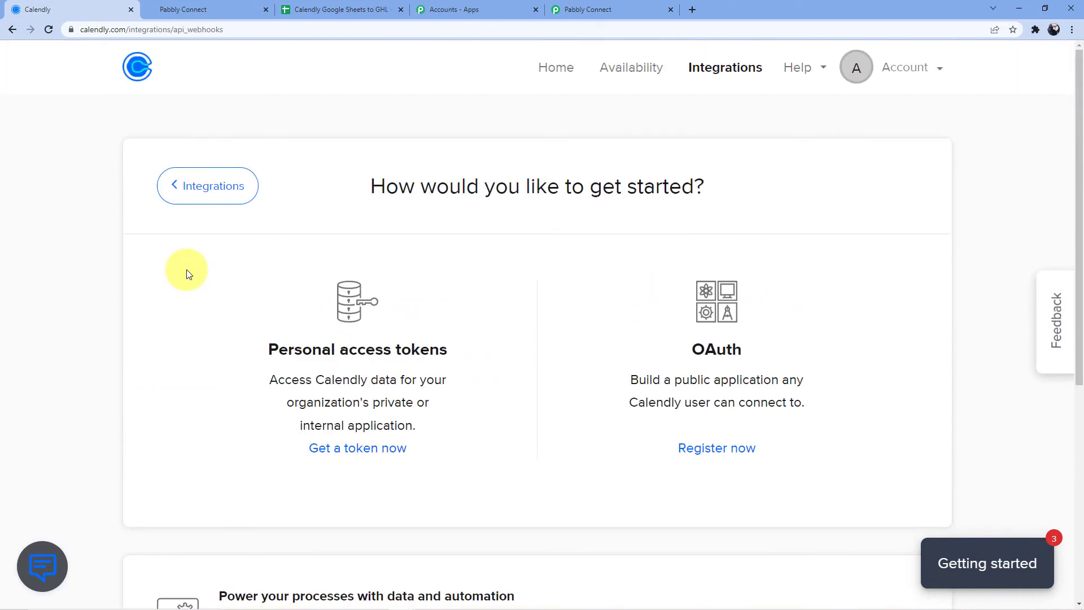
left_click(133, 79)
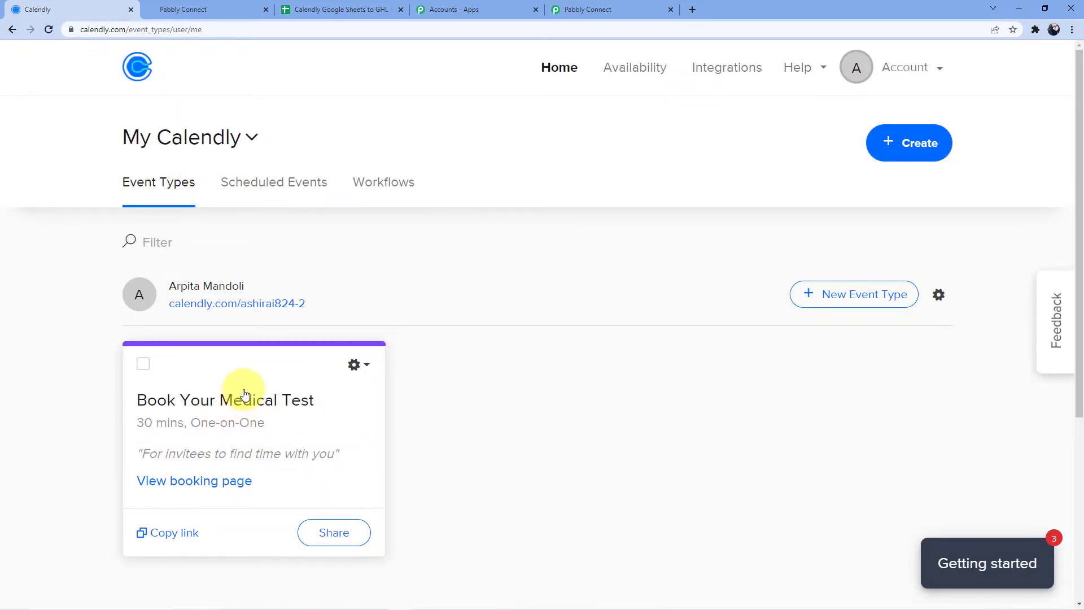
left_click(297, 403)
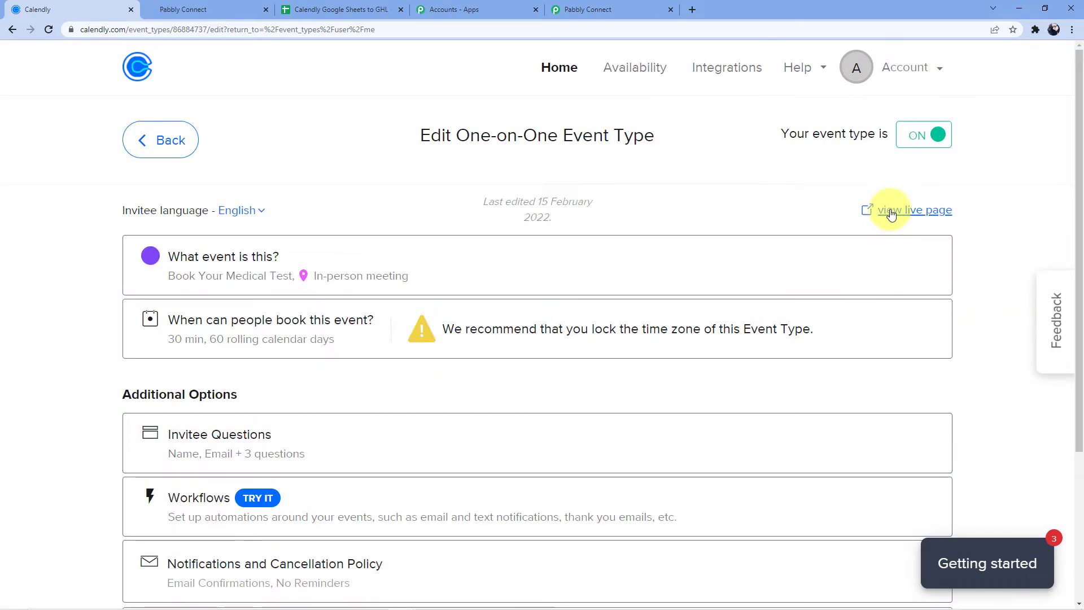
left_click(889, 210)
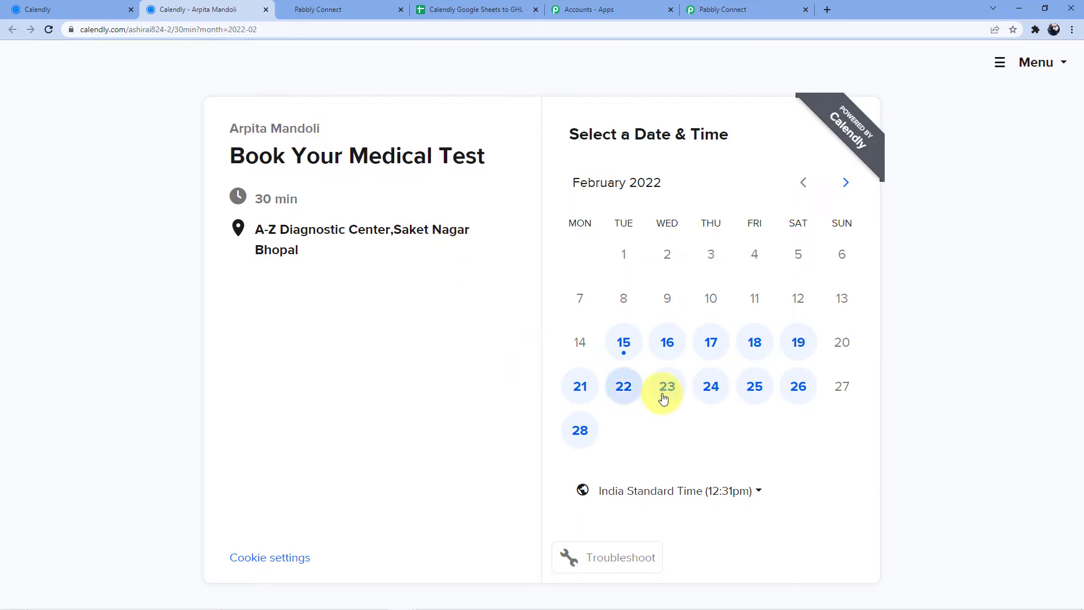
- Pick the 10:00am slot on February 24, 2022
left_click(709, 389)
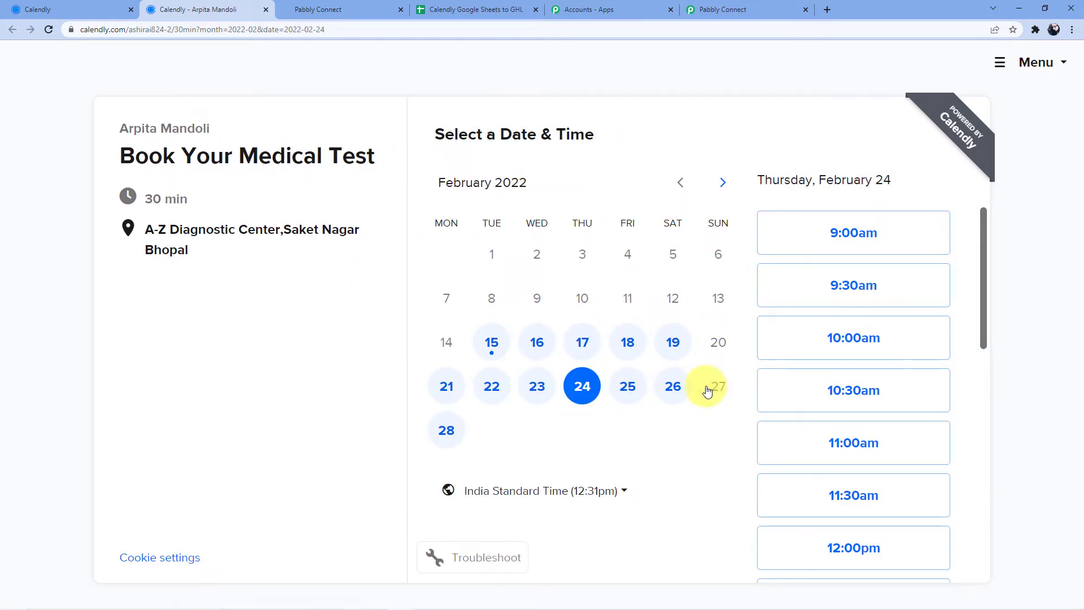
left_click(871, 339)
left_click(884, 338)
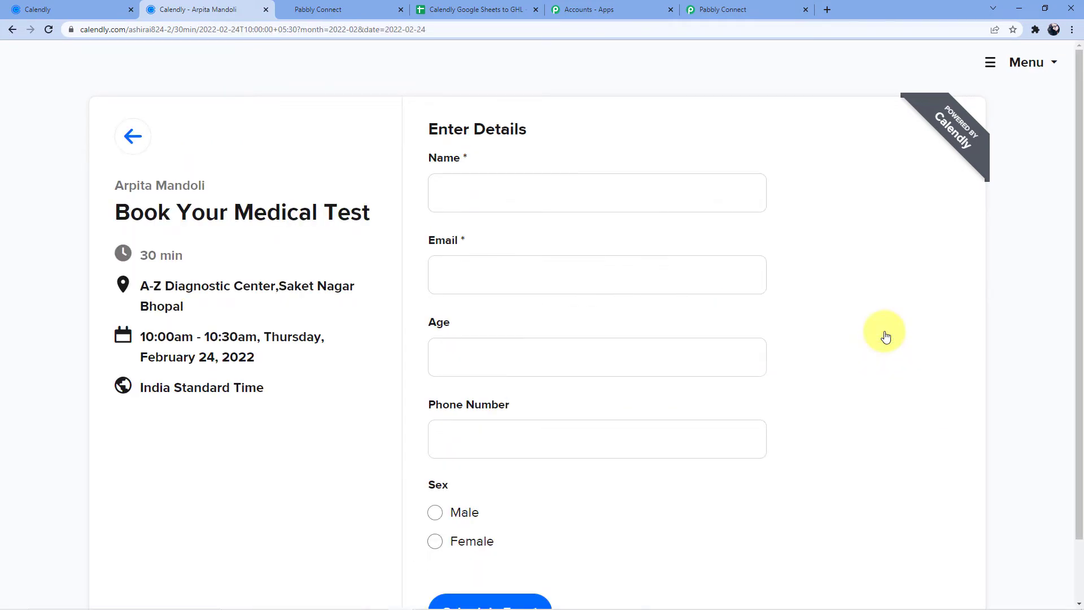
- Enter the invitee's name, a partial e-mail, age 29 and a phone number
left_click(487, 194)
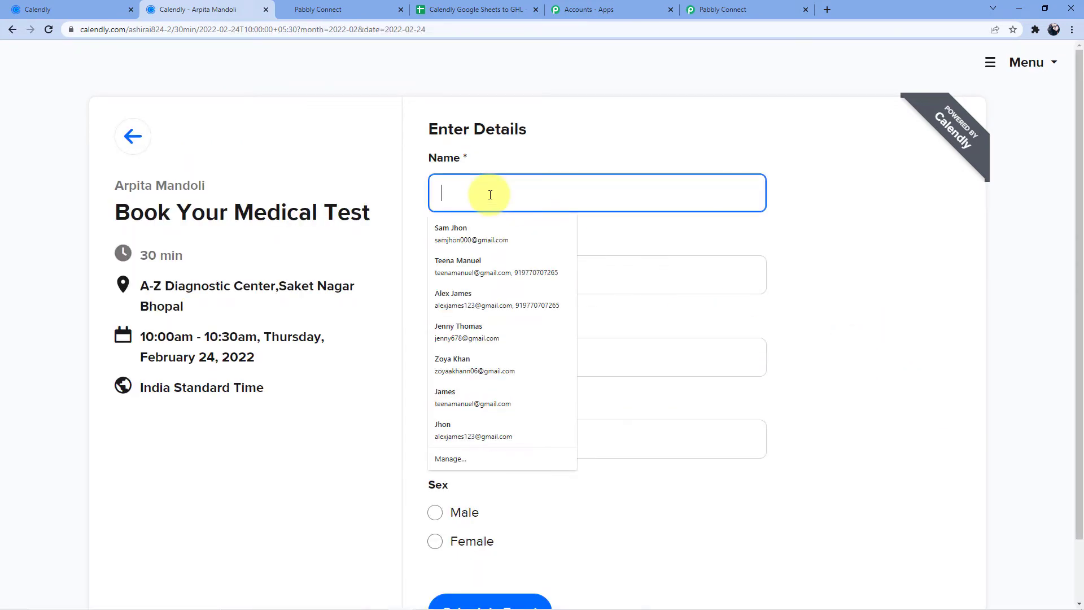
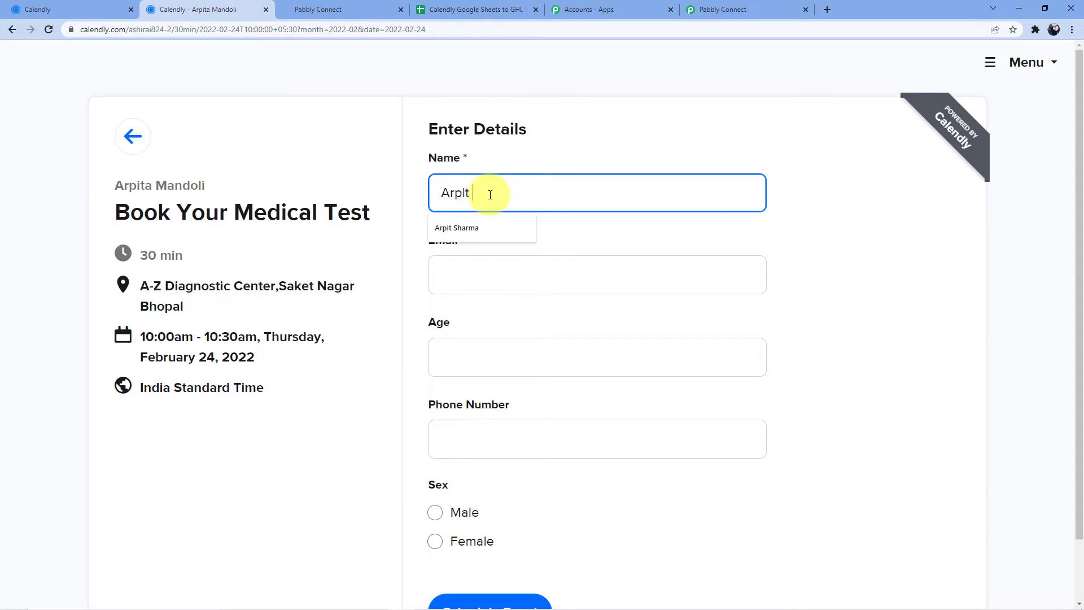
left_click(470, 270)
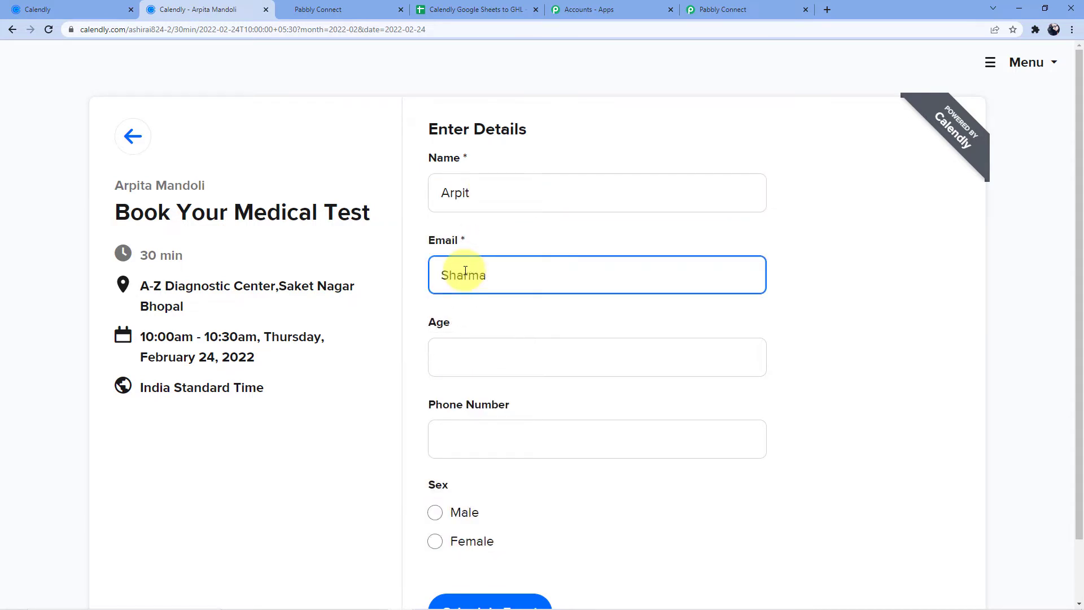
left_click(458, 359)
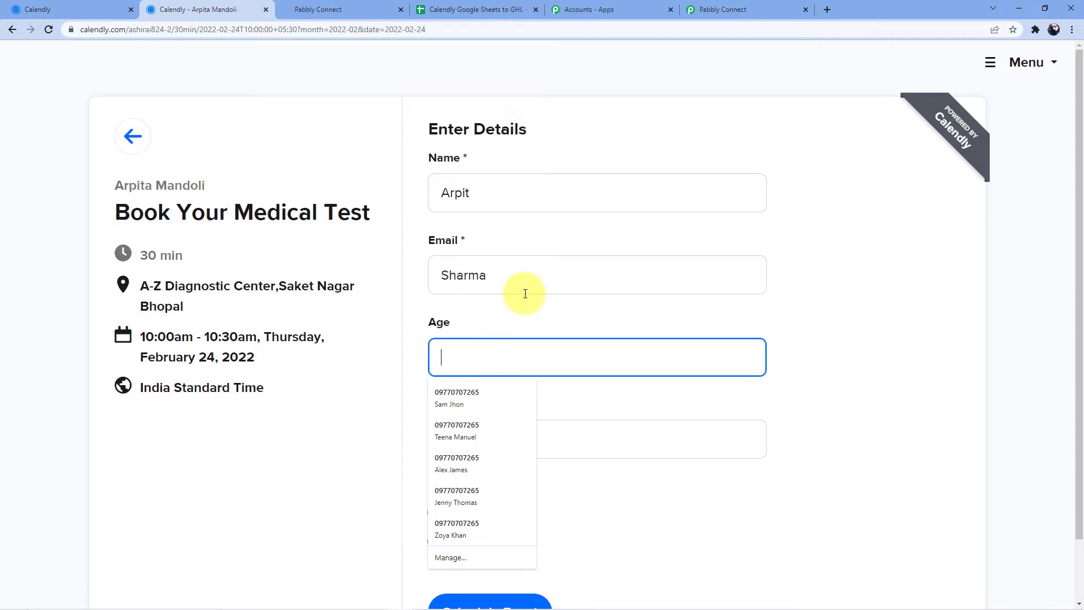
type("29")
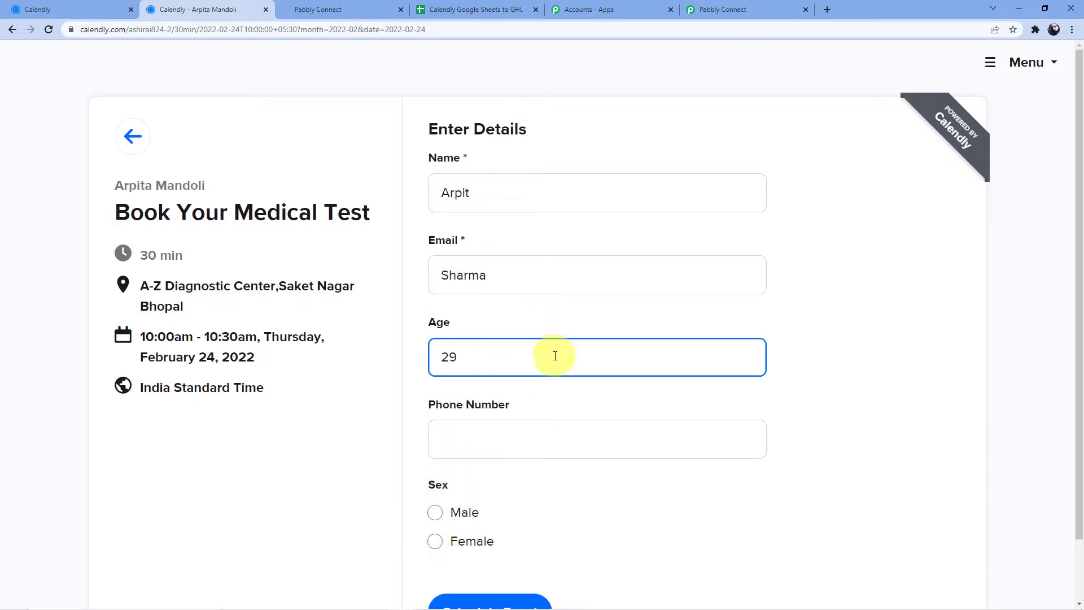
left_click(533, 443)
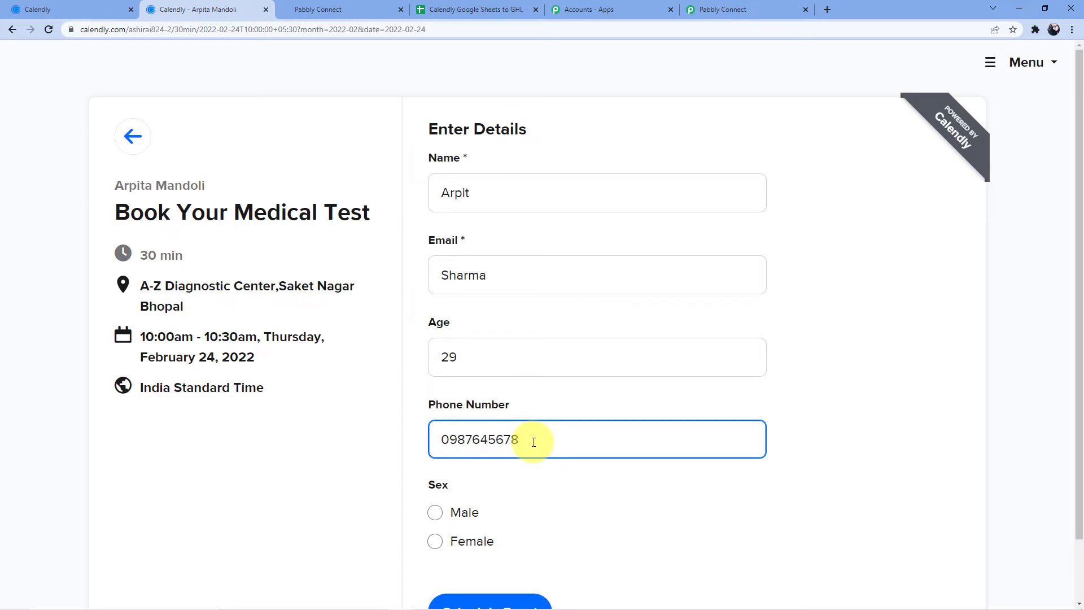
- Select Male and submit the booking, which fails on an invalid e-mail format
scroll(551, 392, "down", 1)
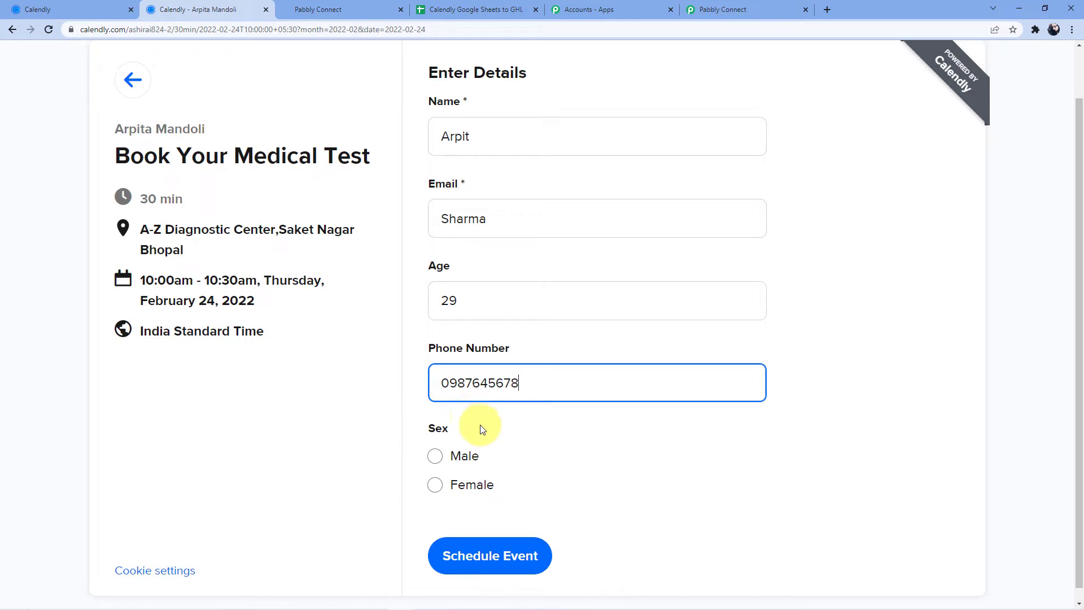
left_click(435, 456)
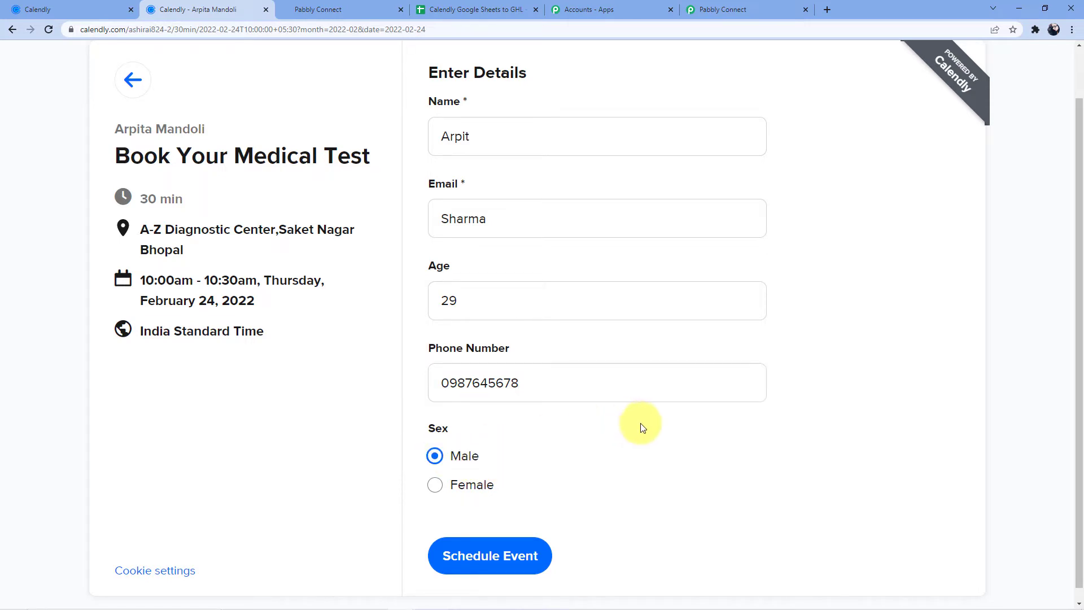
scroll(641, 425, "down", 1)
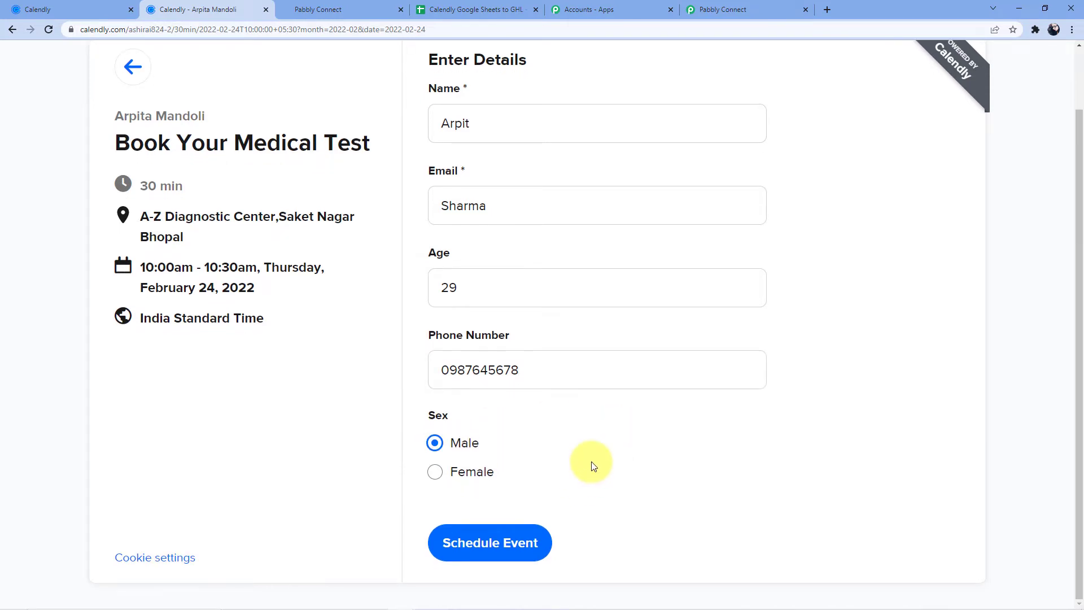
left_click(478, 556)
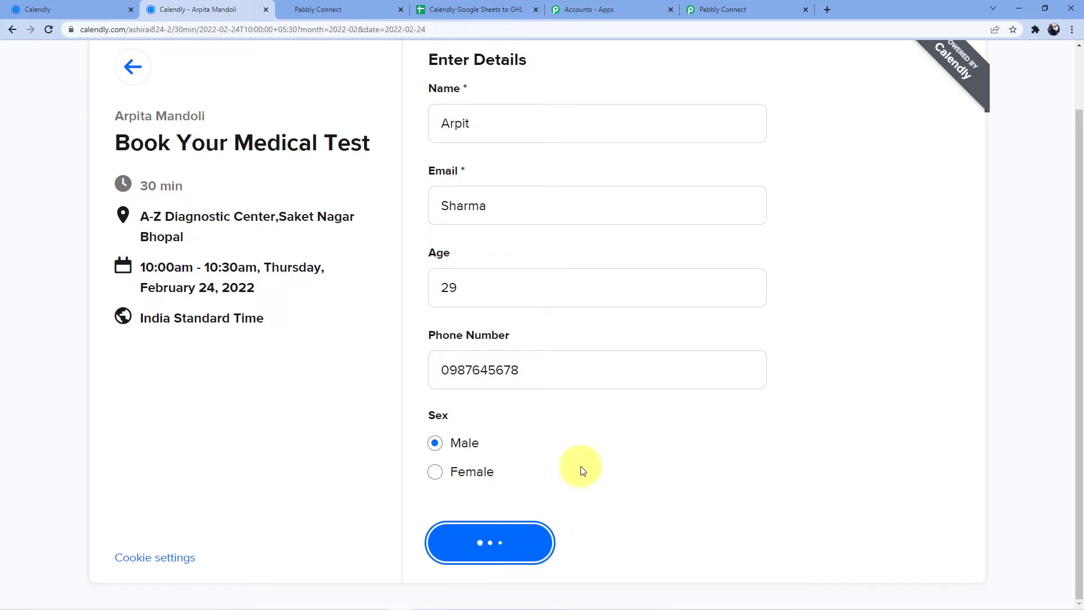
scroll(577, 484, "up", 1)
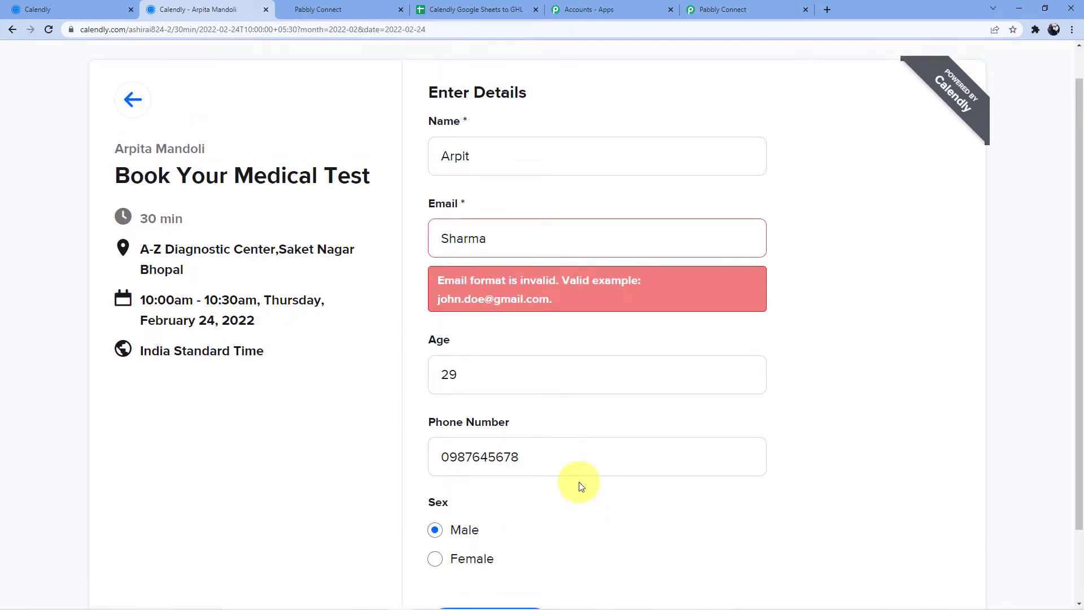
- Clear the invalid e-mail entry and add the invitee's surname to the Name field
left_click(507, 262)
key("BackSpace")
key("BackSpace")
key("BackSpace")
key("BackSpace")
key("BackSpace")
key("BackSpace")
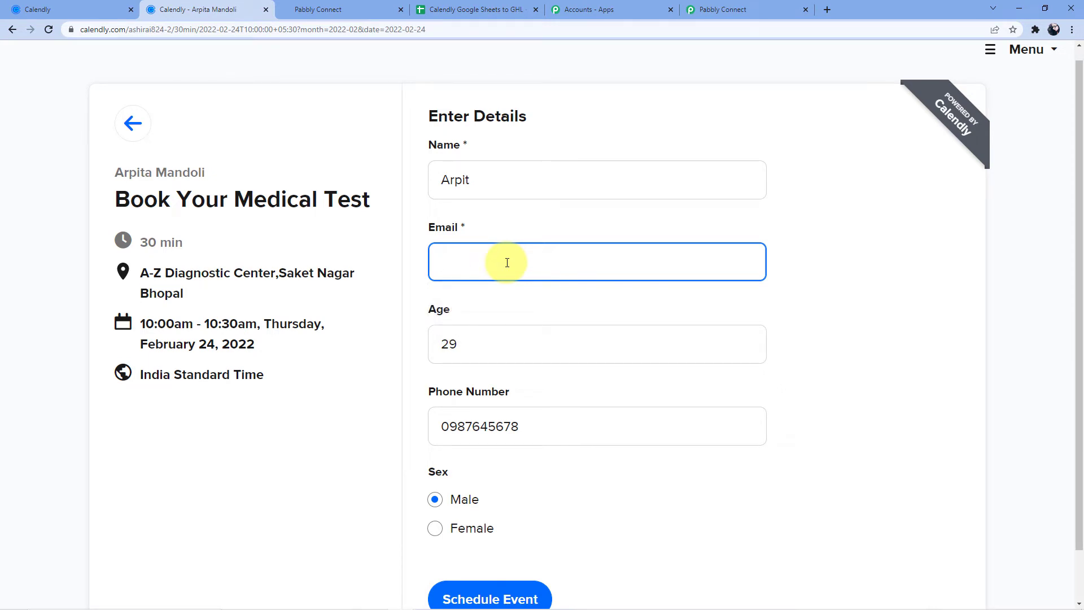
left_click(483, 175)
- Enter the invitee's valid Gmail address and schedule the 10:00am February 24 medical test
left_click(491, 265)
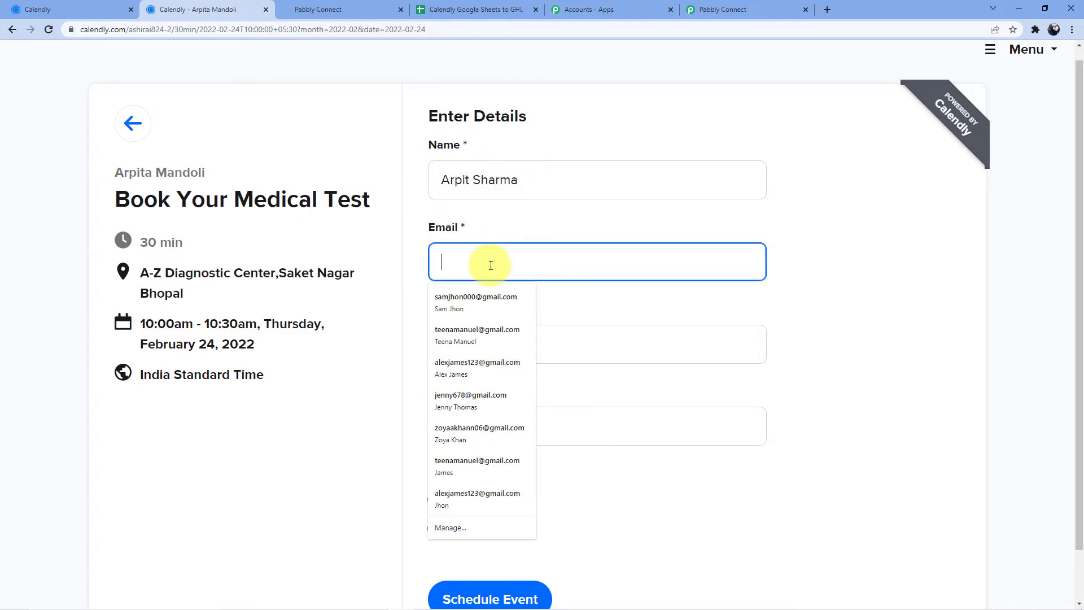
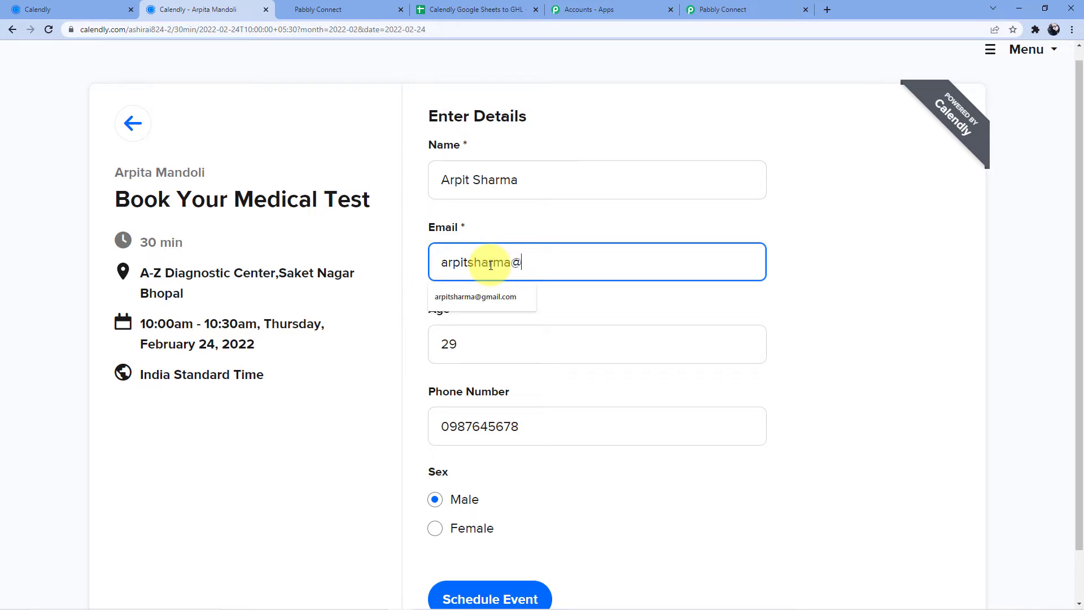
left_click(618, 206)
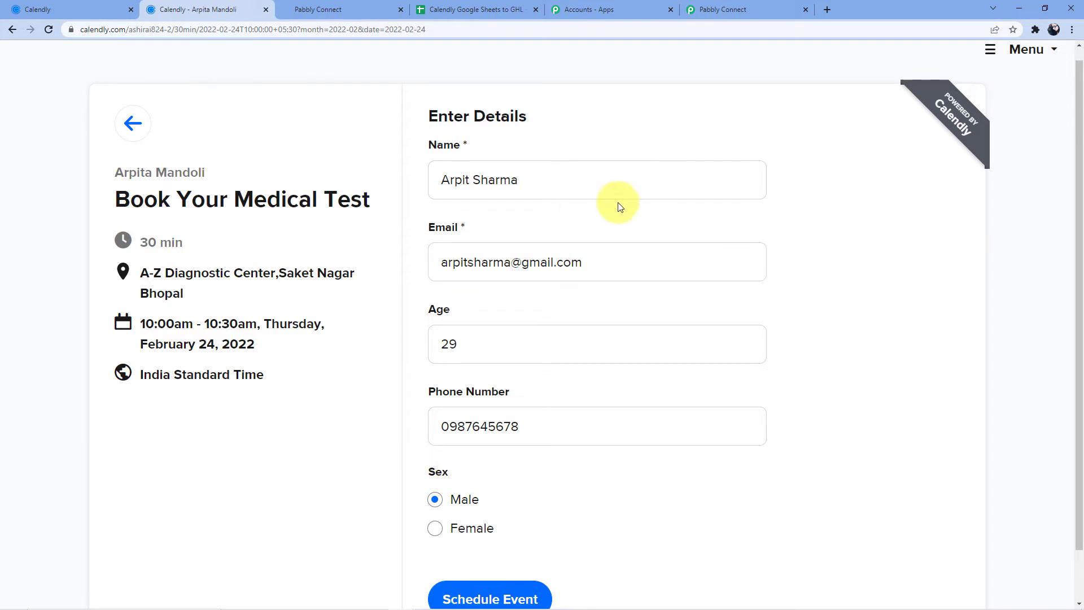
scroll(659, 203, "down", 1)
left_click(513, 542)
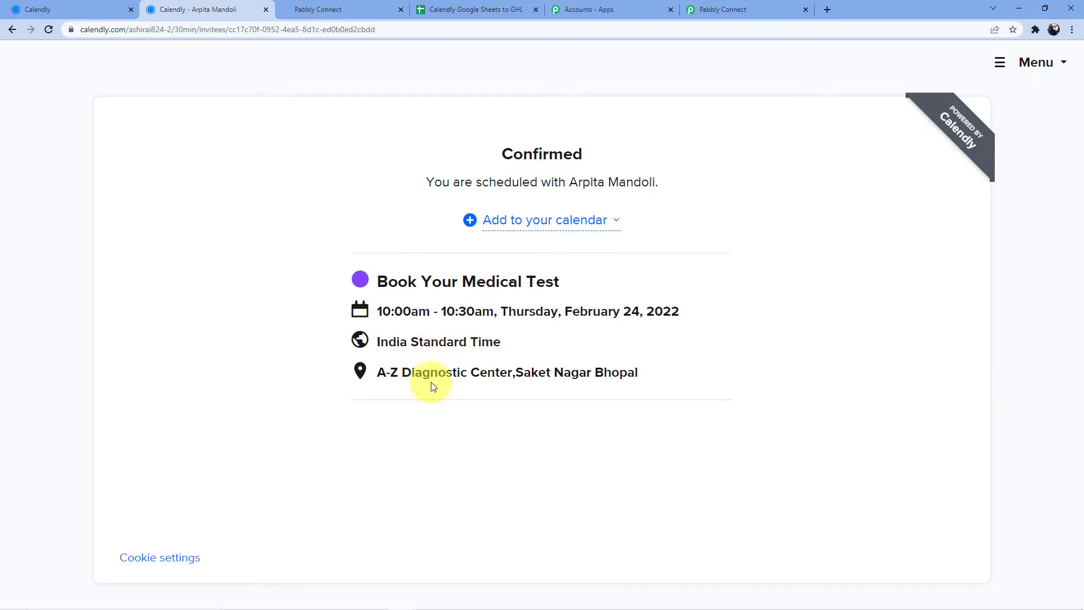
- Return to the Pabbly Connect workflow and review the captured invitee.created response
left_click(709, 5)
scroll(499, 246, "down", 5)
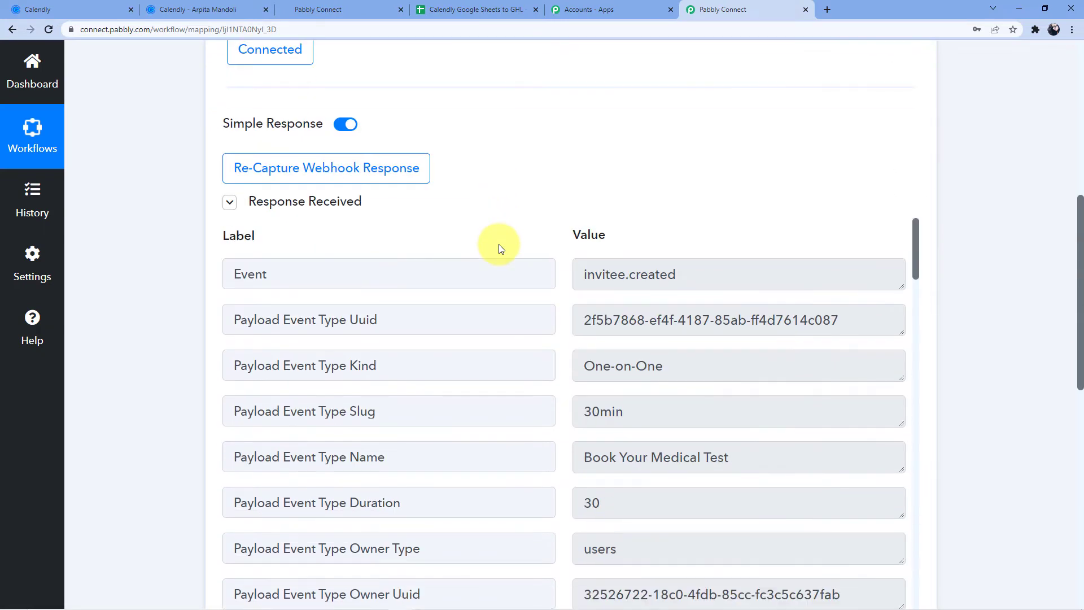
scroll(500, 246, "down", 2)
scroll(515, 160, "down", 2)
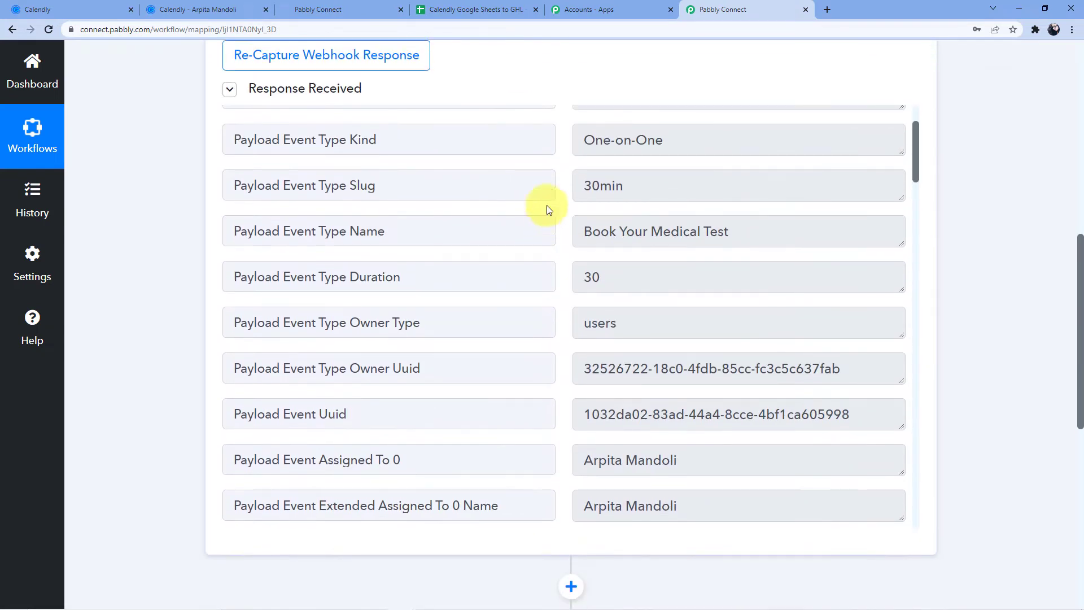
scroll(531, 309, "up", 2)
scroll(734, 300, "up", 2)
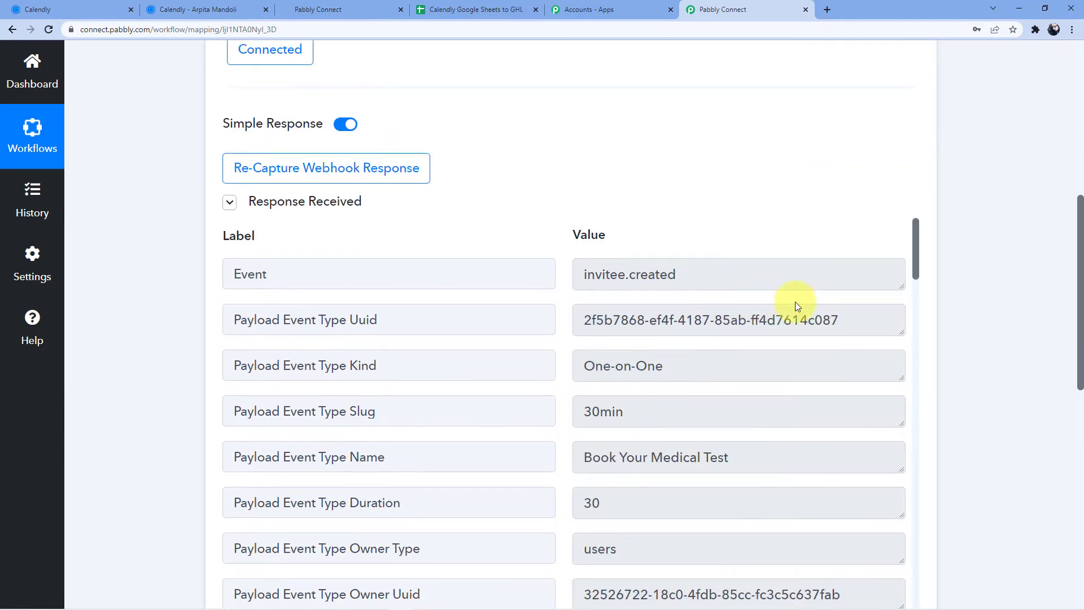
- Scroll past the booking details (February 24 10:00am start, Age 29, Sex Male) to the empty next action step
scroll(653, 331, "down", 3)
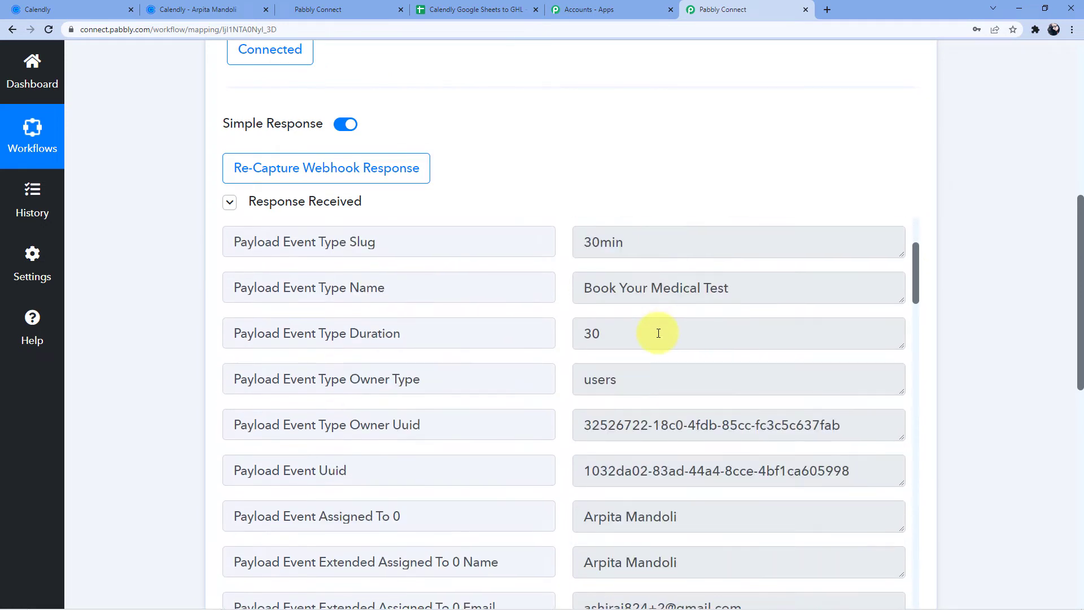
scroll(677, 305, "down", 5)
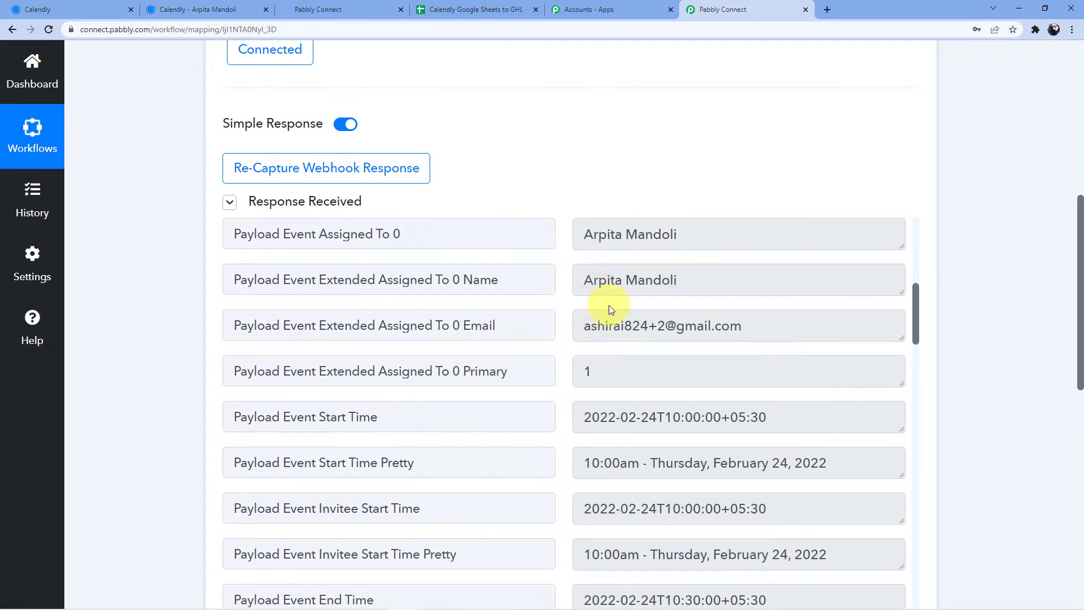
scroll(654, 330, "down", 9)
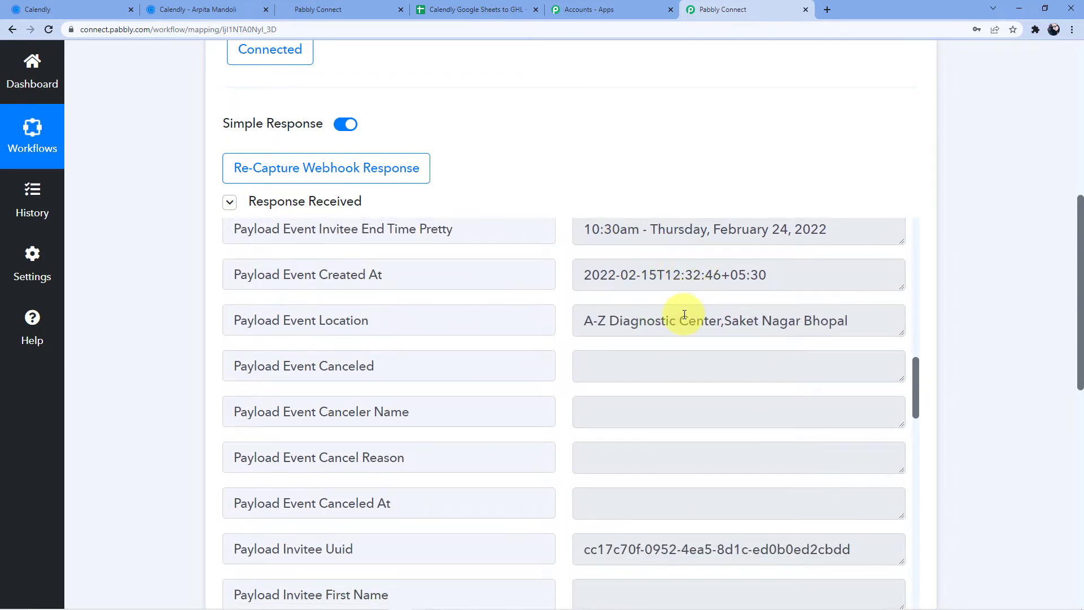
scroll(659, 333, "down", 5)
scroll(633, 338, "down", 4)
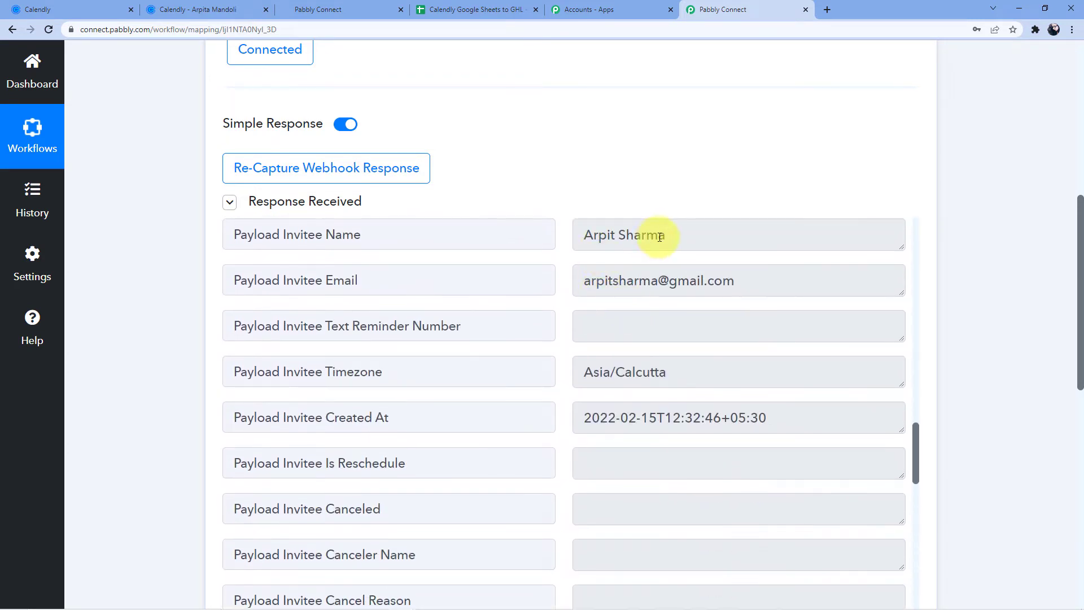
scroll(666, 316, "down", 7)
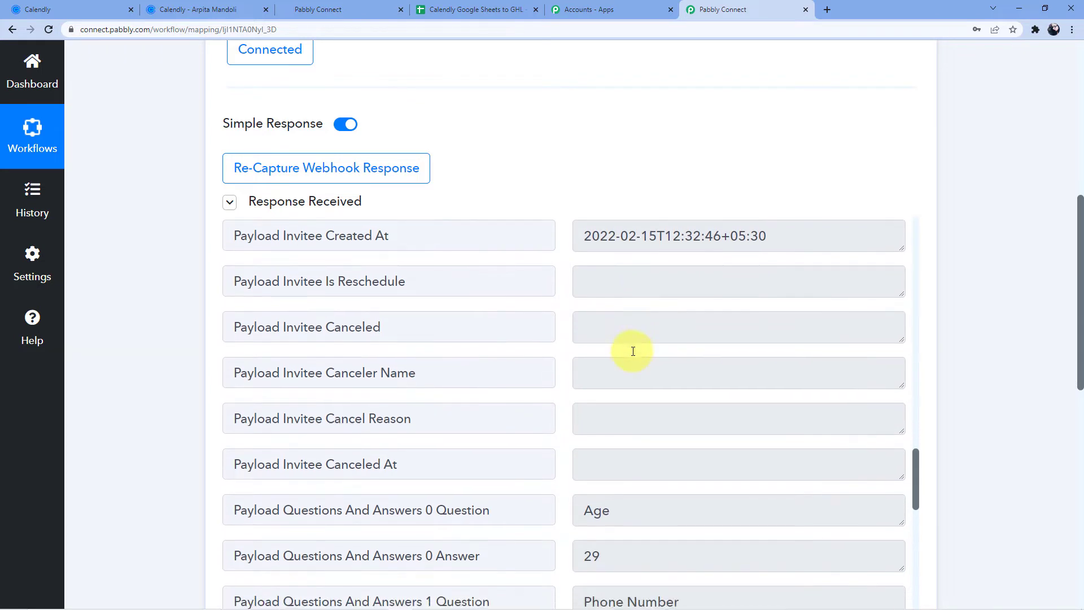
scroll(648, 385, "down", 5)
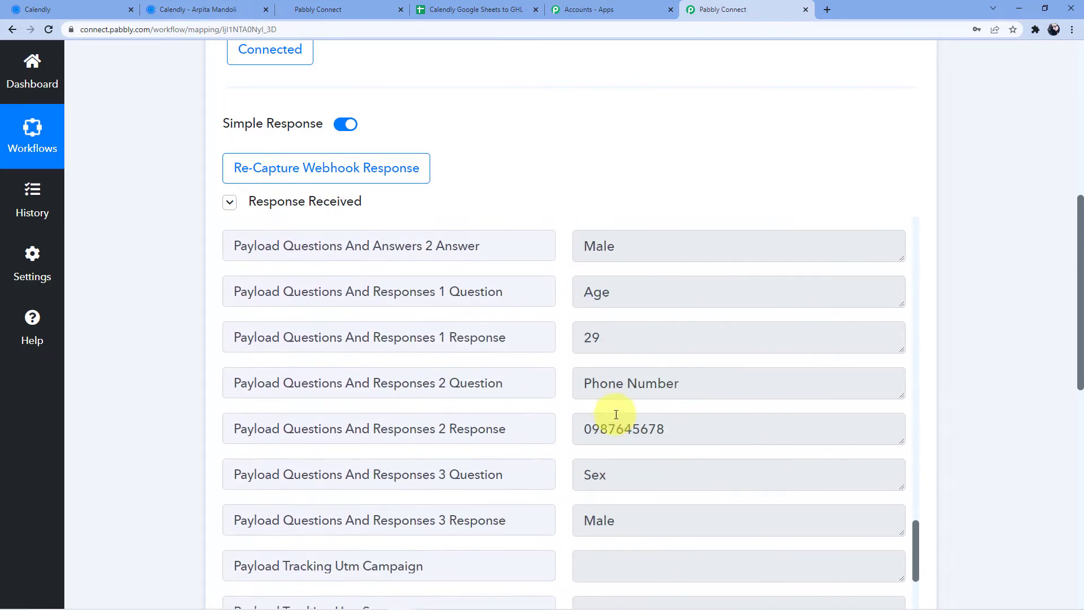
scroll(627, 410, "down", 7)
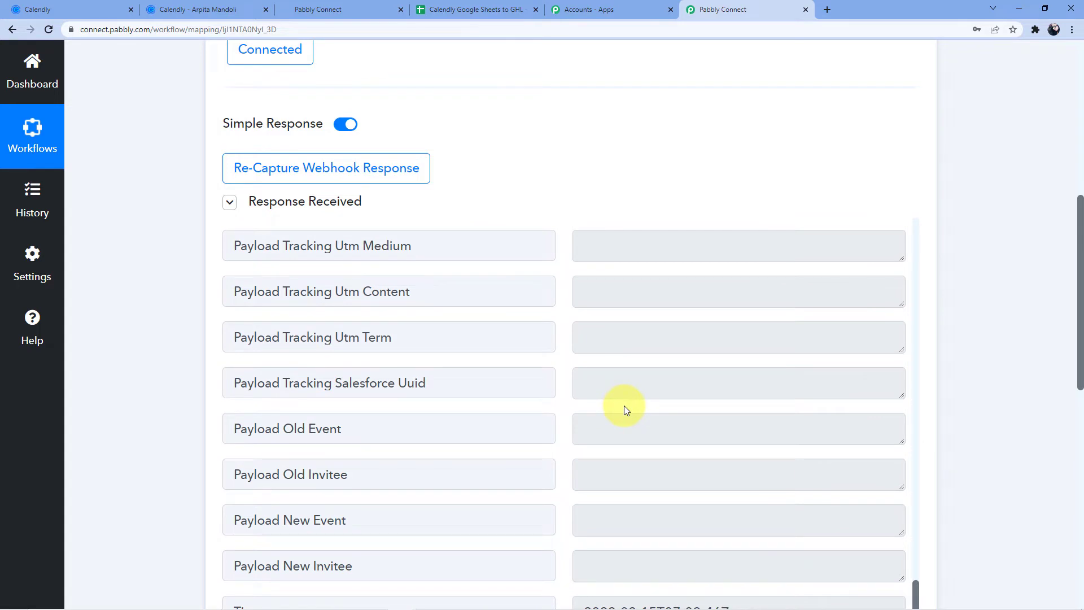
scroll(573, 449, "down", 5)
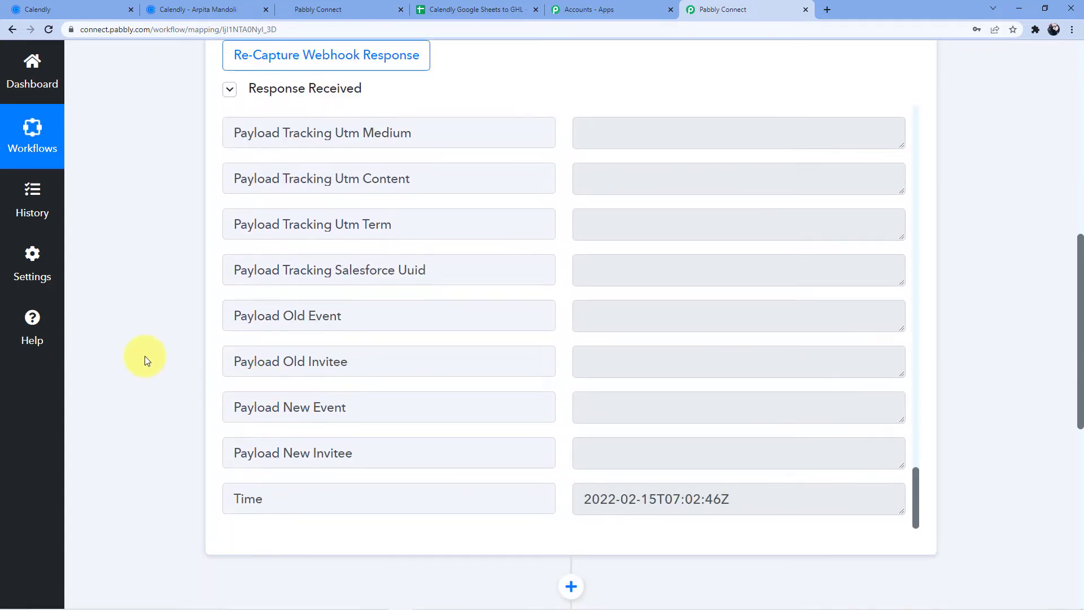
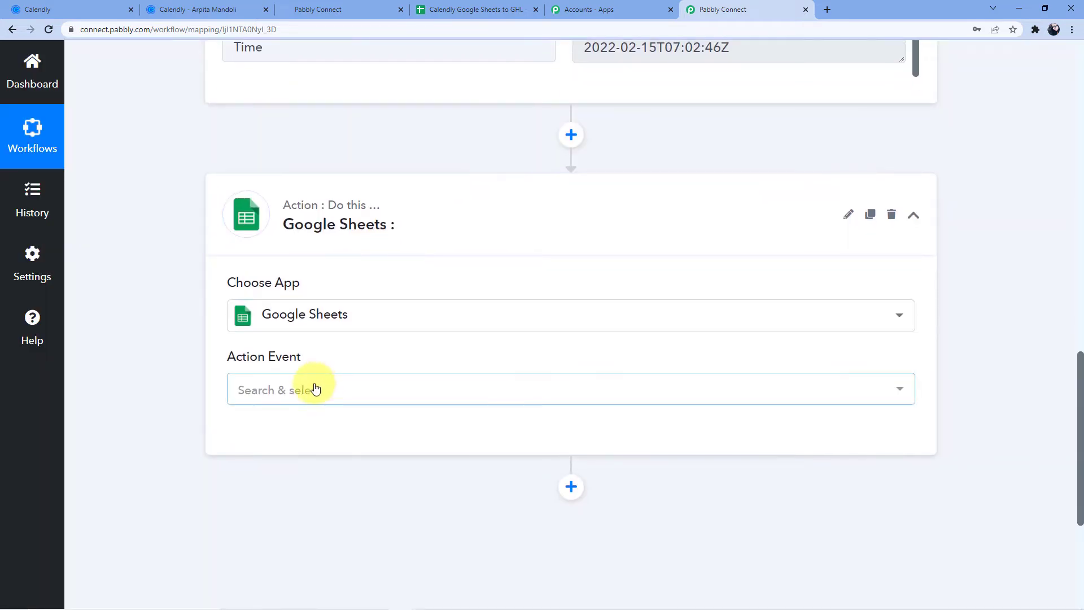
- Set the Google Sheets action event to Add New Row
left_click(316, 389)
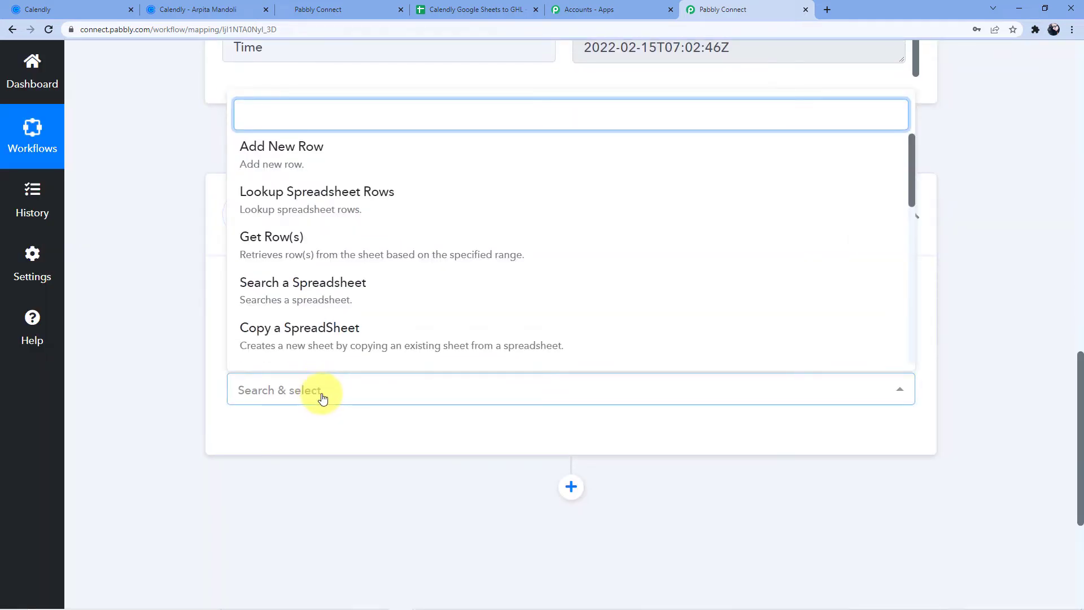
scroll(315, 151, "down", 1)
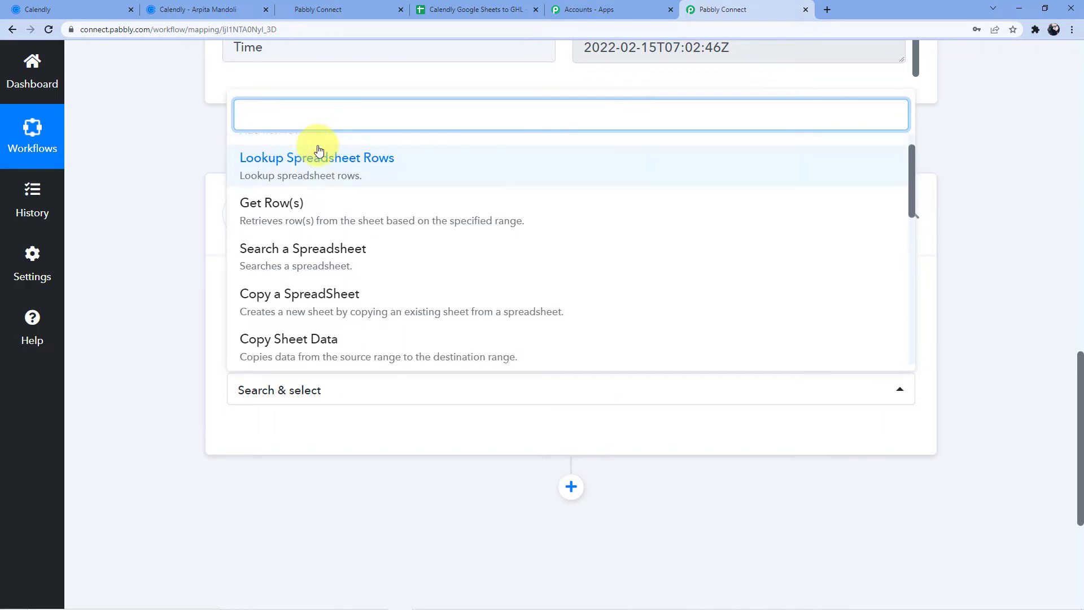
scroll(317, 163, "up", 1)
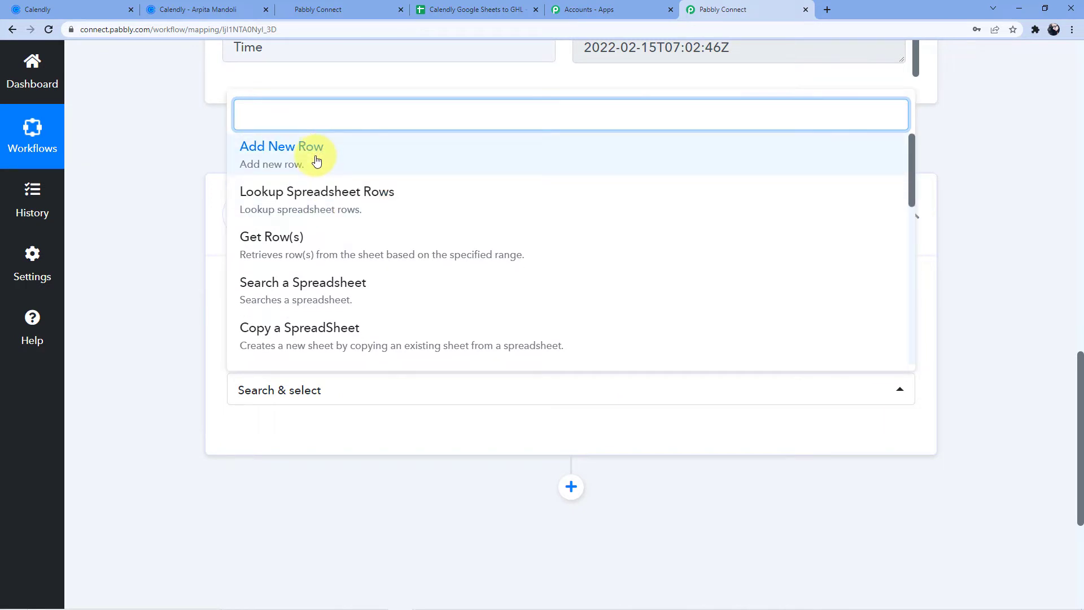
left_click(364, 165)
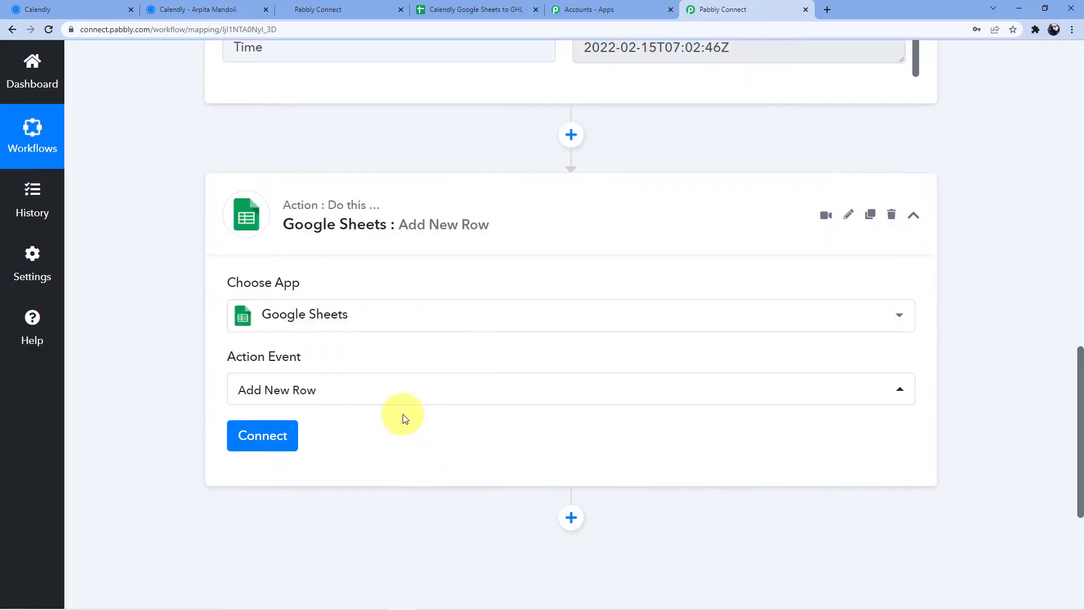
- Add a new Google Sheets connection and authorise the chosen Google account for Pabbly Connect
left_click(273, 443)
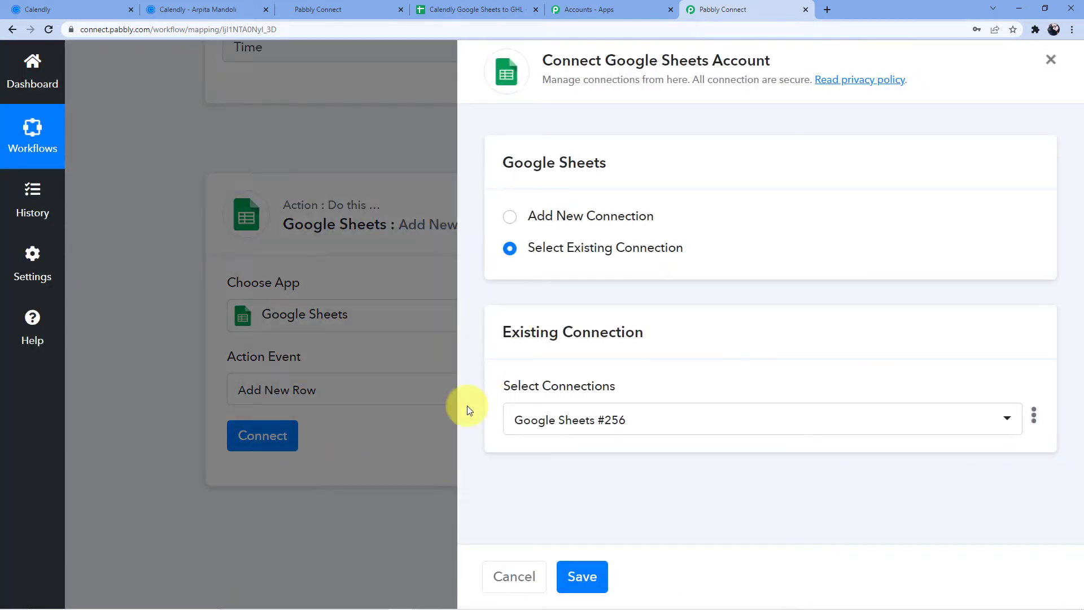
left_click(557, 217)
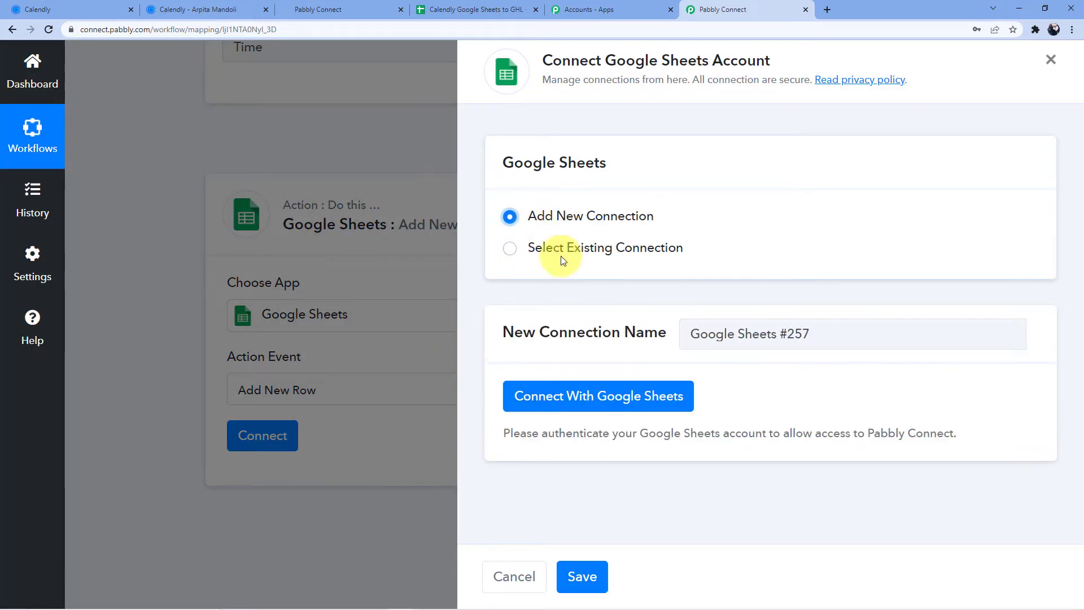
left_click(549, 401)
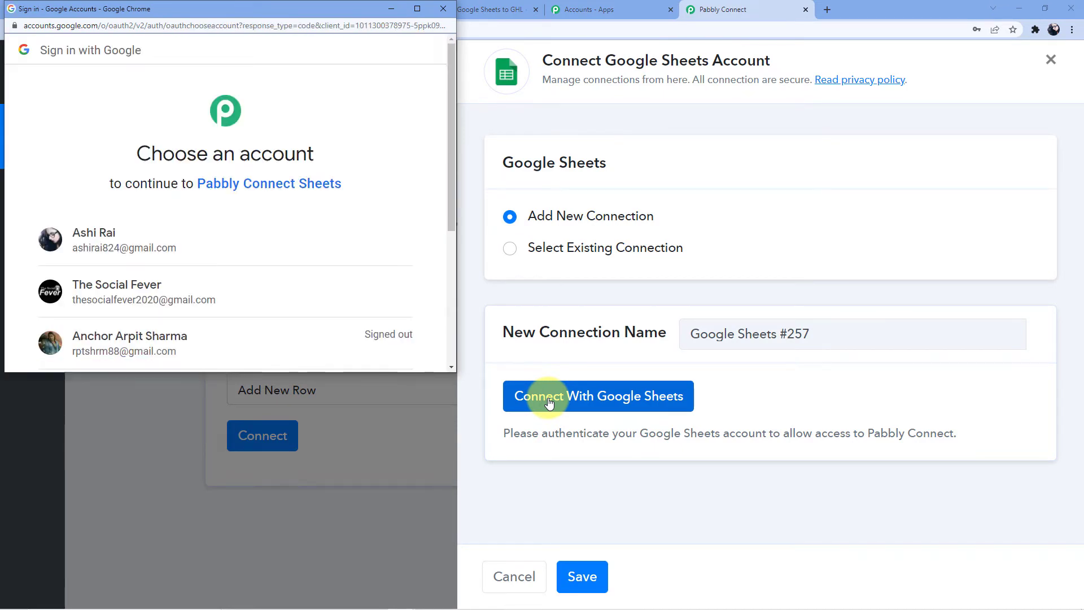
left_click_drag(450, 211, 446, 233)
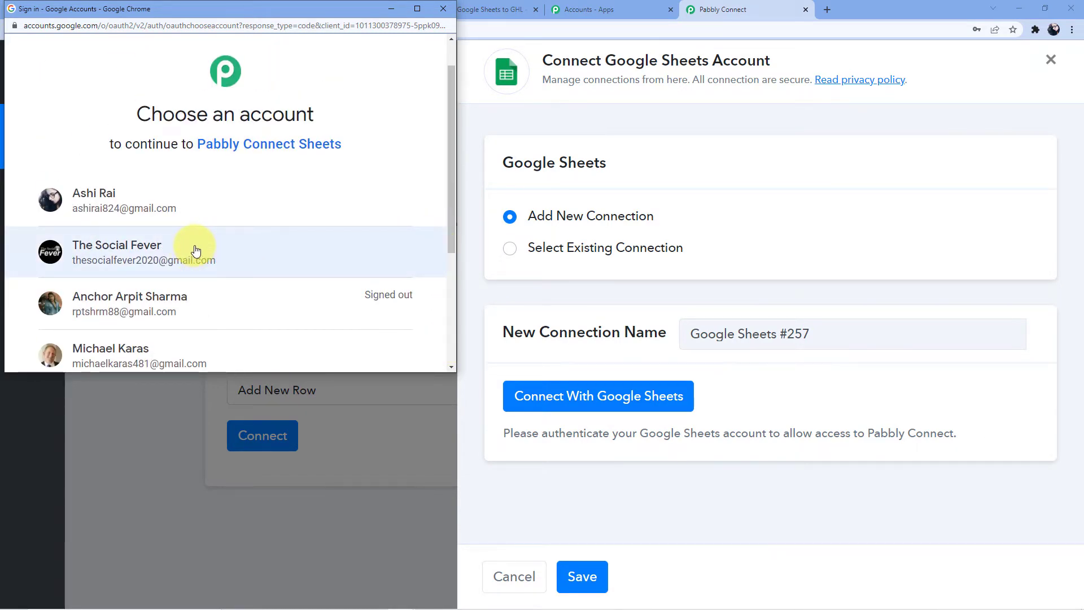
left_click(171, 210)
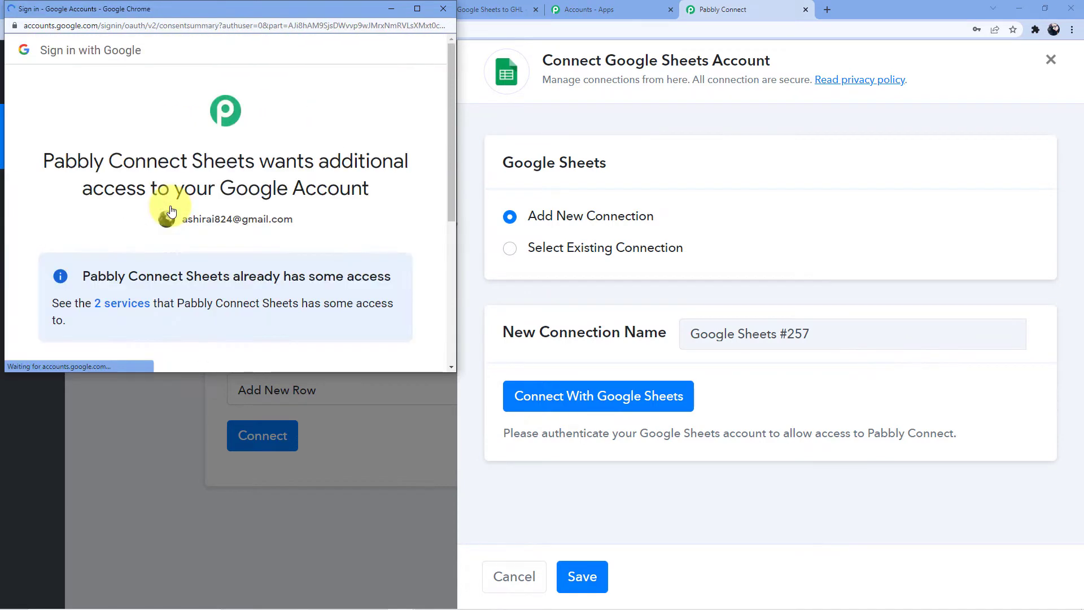
scroll(284, 249, "down", 2)
scroll(256, 192, "down", 3)
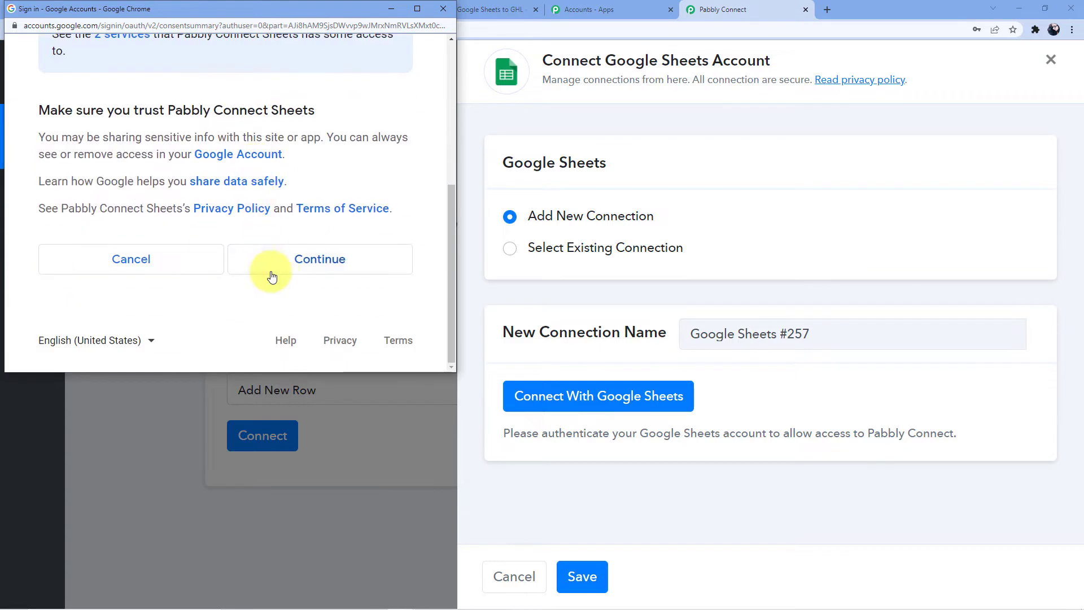
left_click(286, 261)
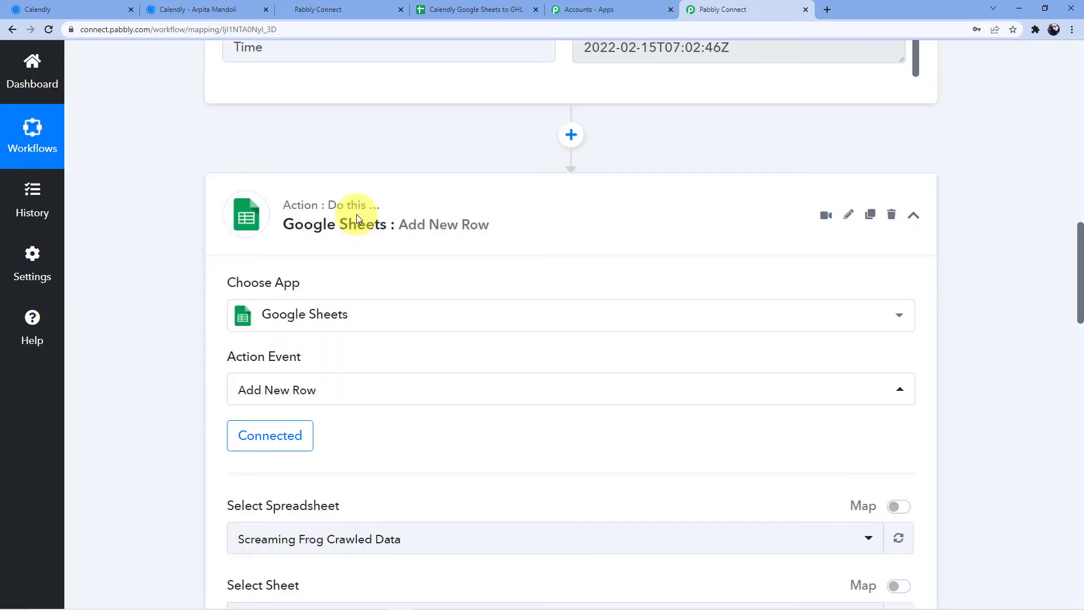
- Select the Calendly Google Sheets to GHL spreadsheet after checking its Name, Email Address, Age and Sex columns
scroll(452, 266, "down", 3)
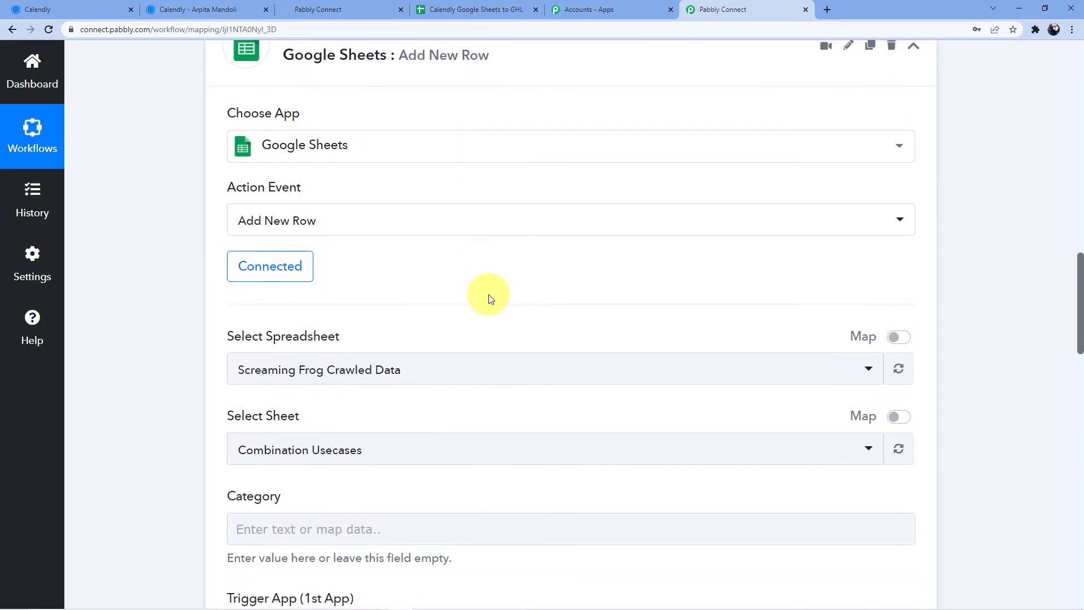
scroll(495, 298, "down", 2)
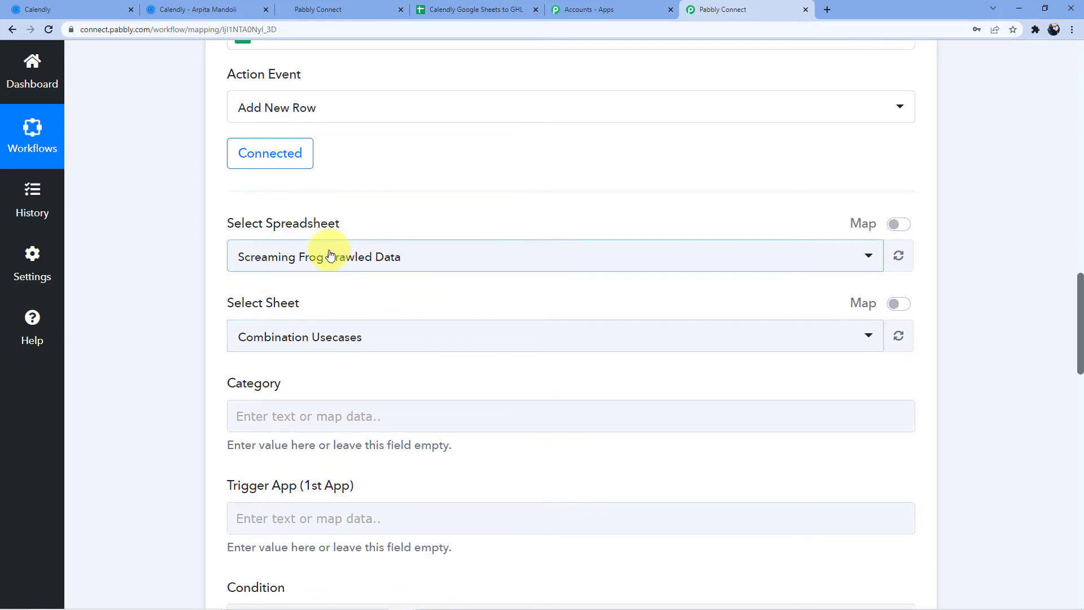
left_click(332, 256)
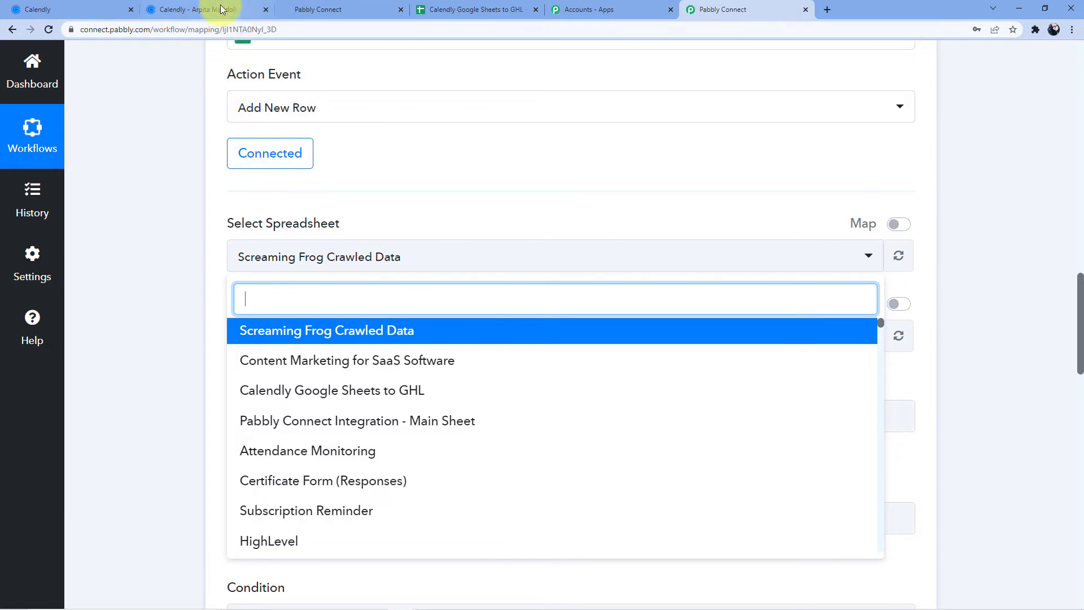
left_click(497, 9)
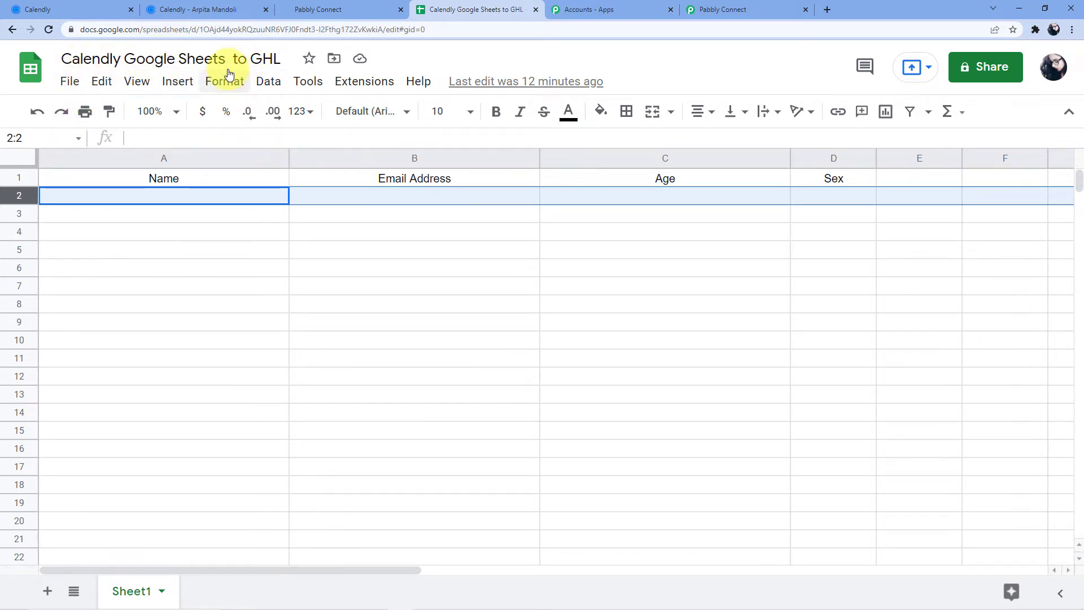
left_click(723, 10)
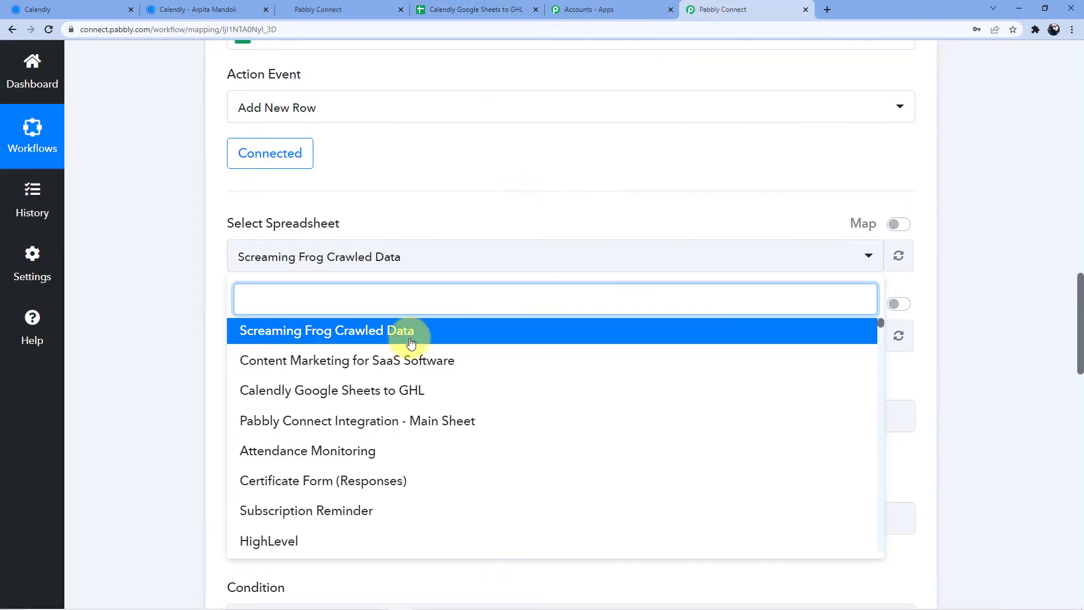
left_click(312, 390)
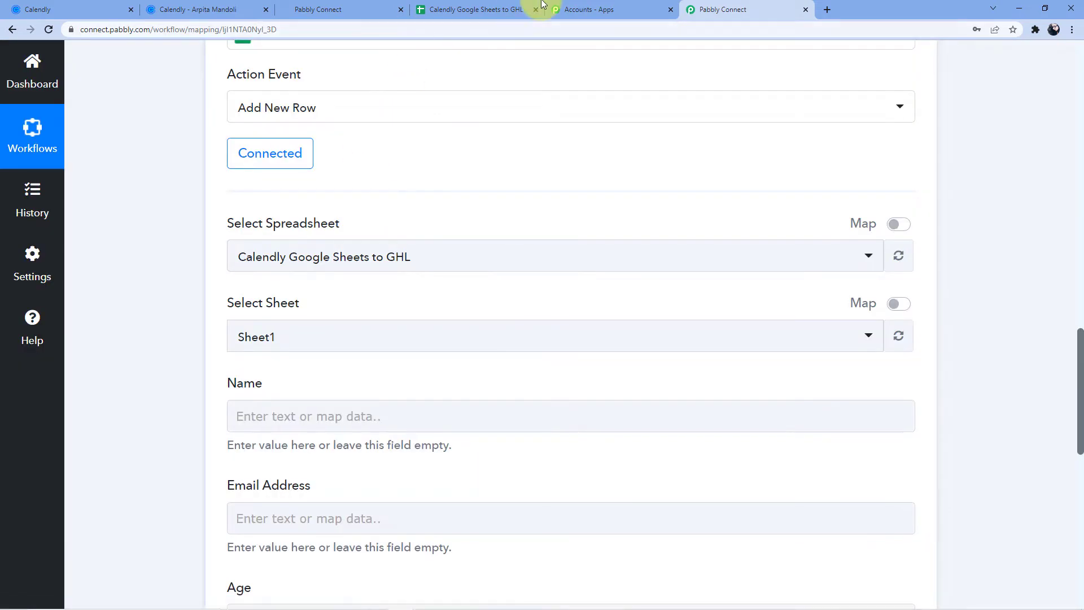
left_click(463, 9)
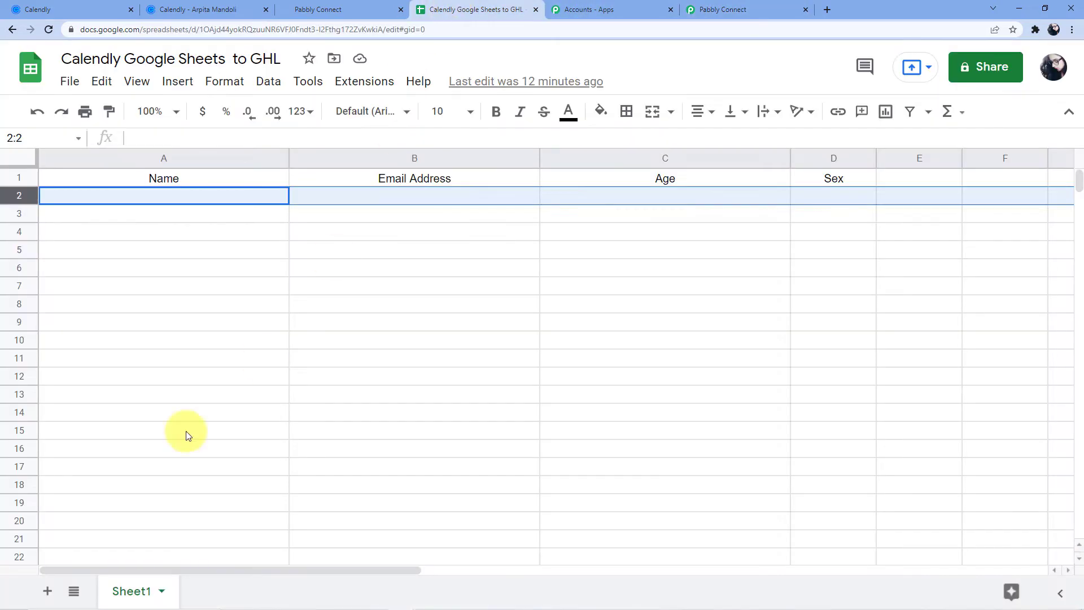
scroll(162, 424, "down", 3)
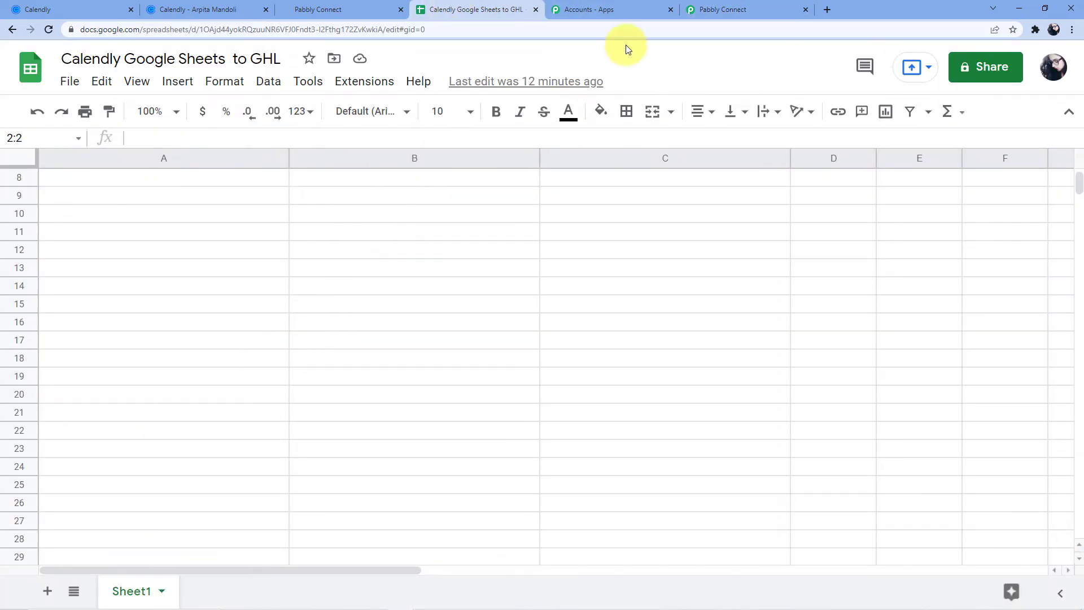
left_click(726, 9)
scroll(519, 268, "down", 3)
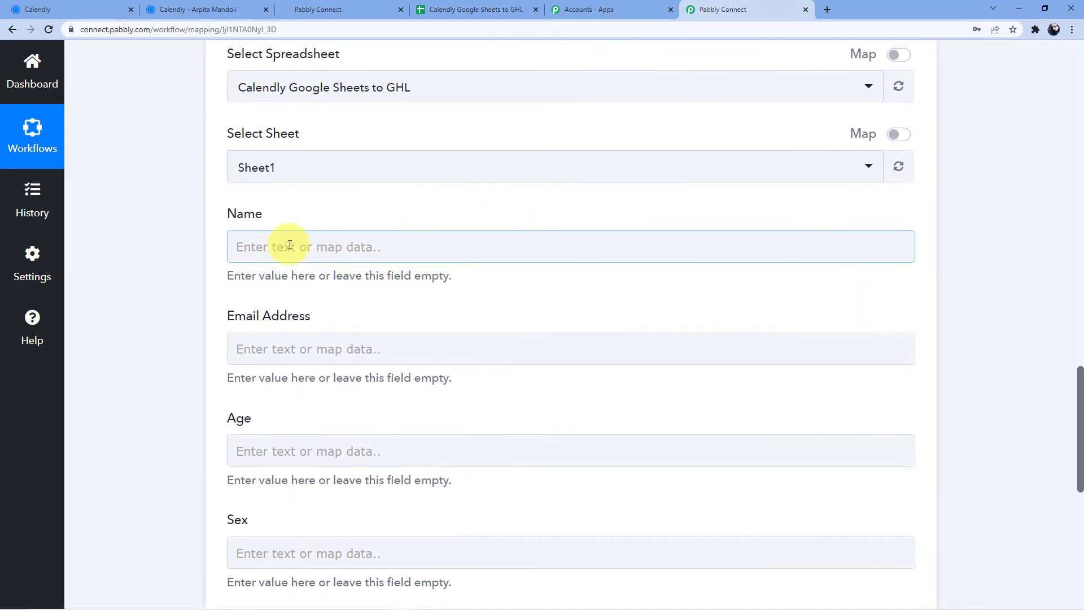
- Map the Name field to the Calendly invitee name
scroll(313, 232, "up", 11)
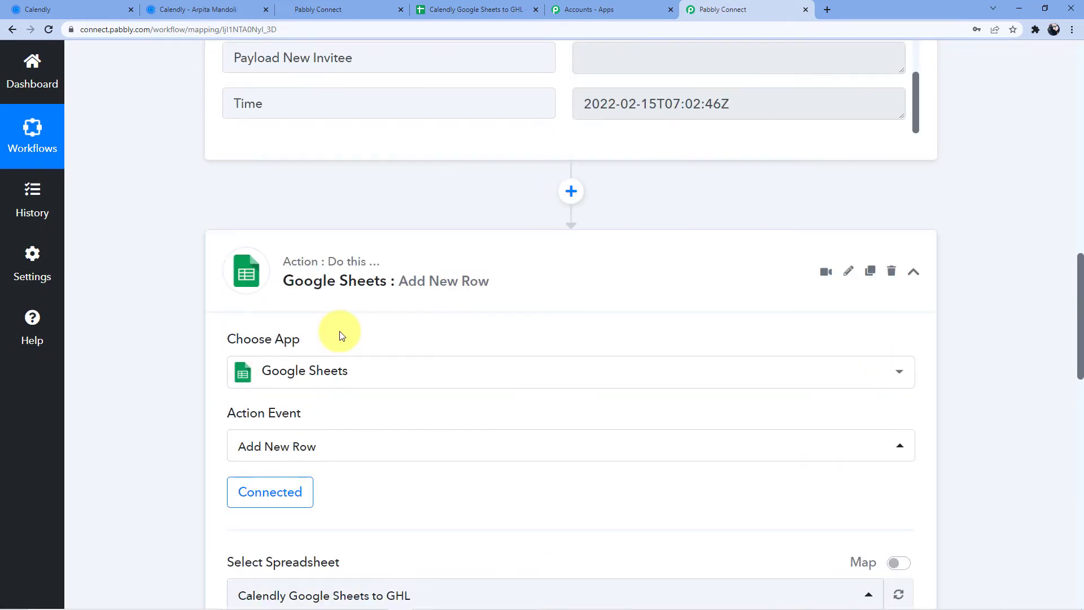
scroll(340, 335, "up", 7)
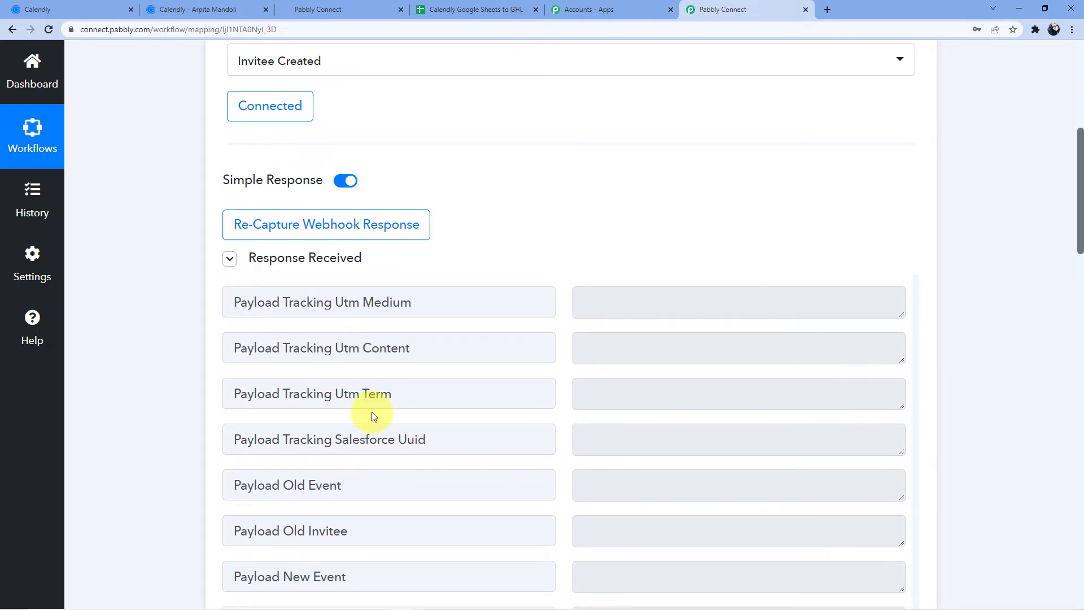
scroll(373, 416, "down", 17)
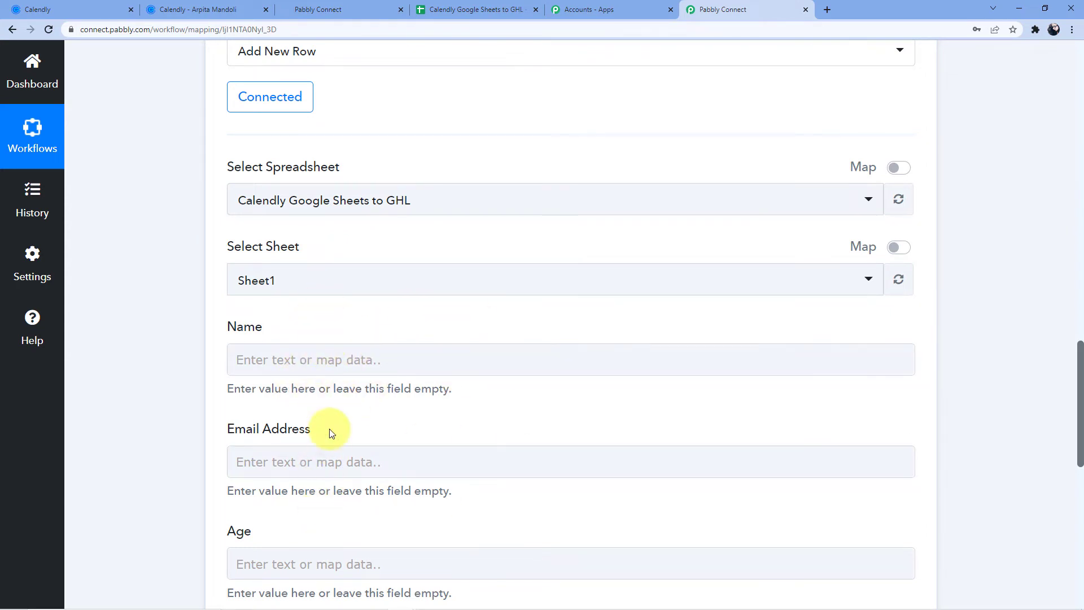
scroll(337, 339, "down", 3)
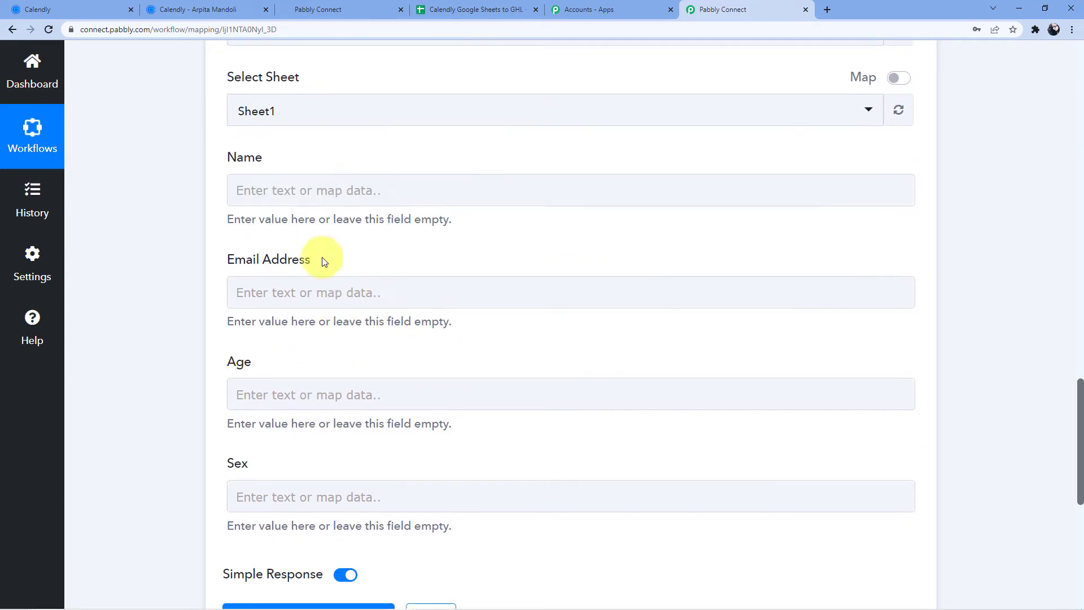
left_click(324, 190)
left_click(338, 312)
scroll(415, 379, "down", 3)
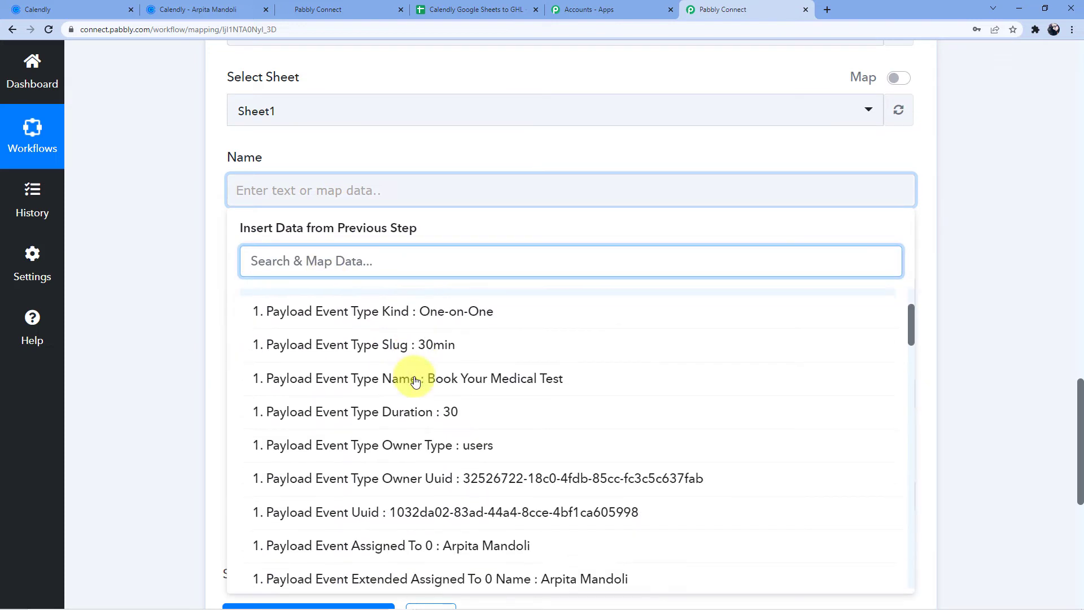
scroll(422, 390, "down", 10)
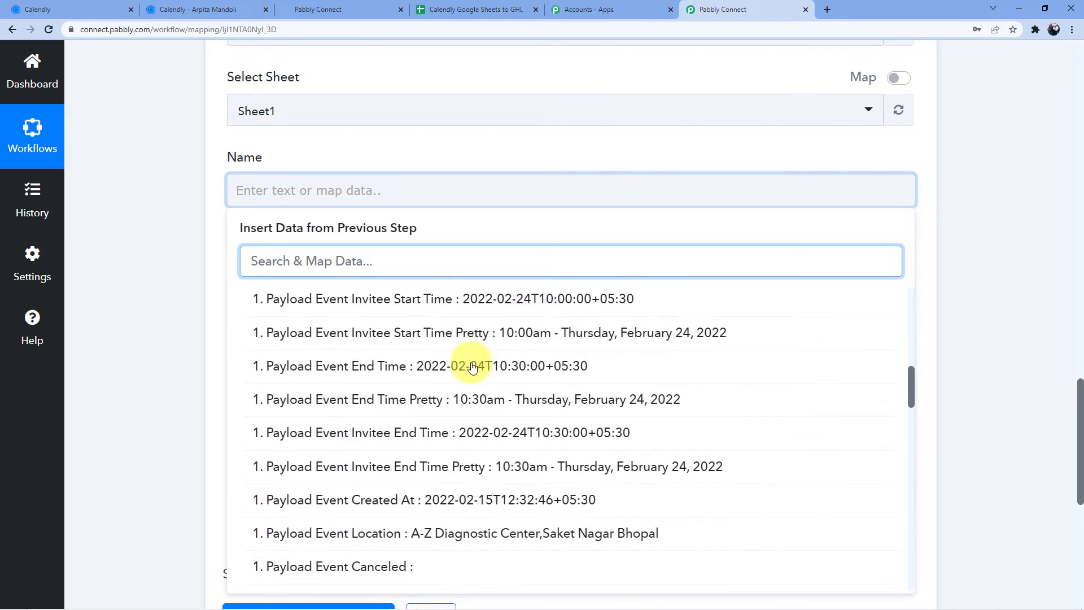
scroll(473, 366, "down", 6)
scroll(468, 365, "up", 2)
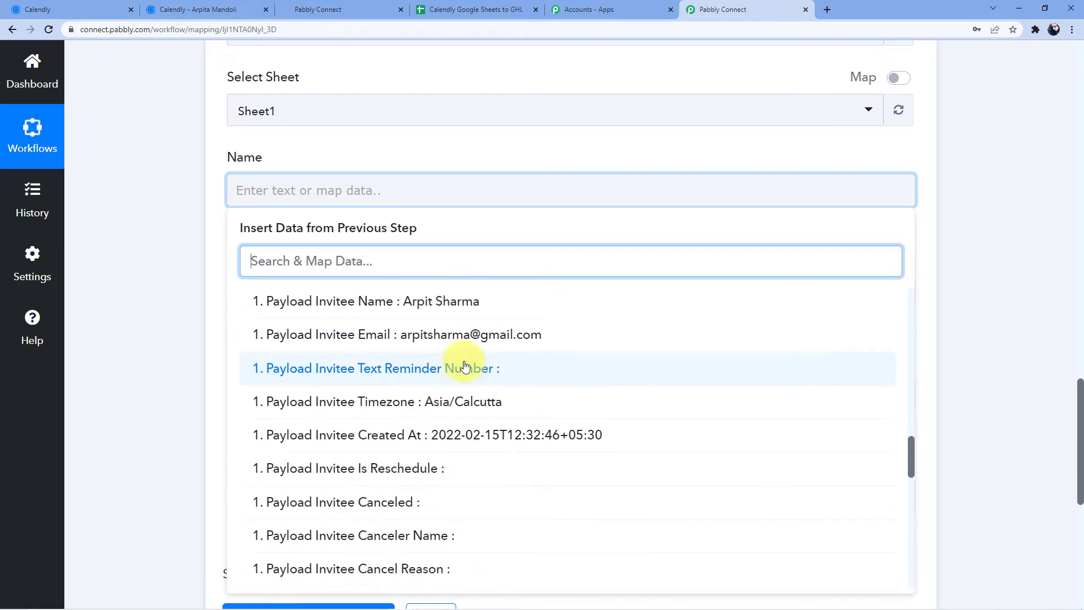
left_click(449, 354)
left_click(182, 278)
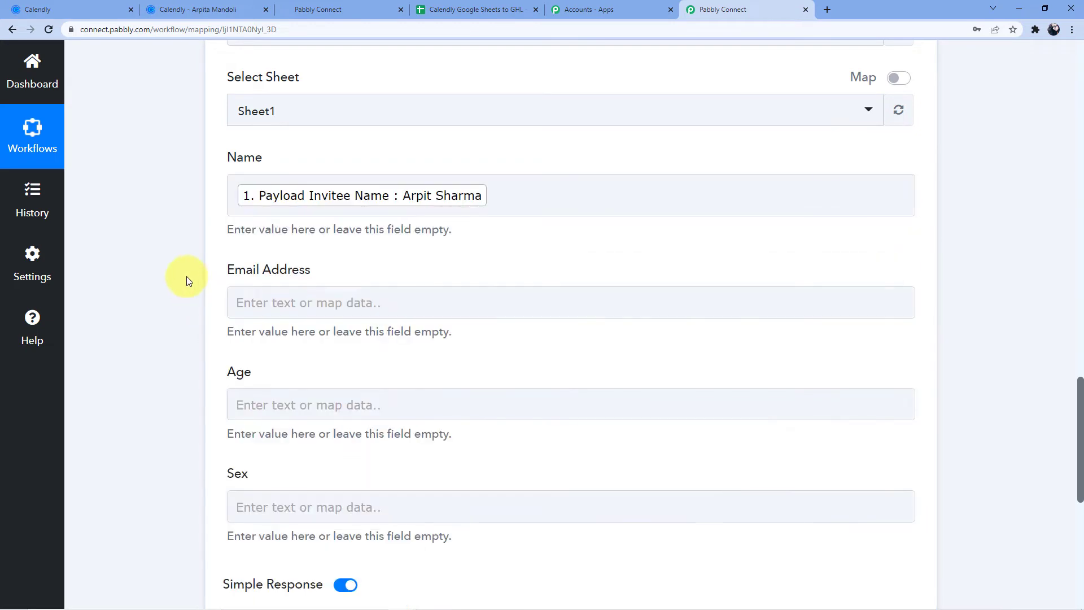
- Map the Email Address field to the Calendly invitee email
left_click(290, 301)
left_click(303, 424)
left_click(435, 387)
scroll(447, 395, "down", 10)
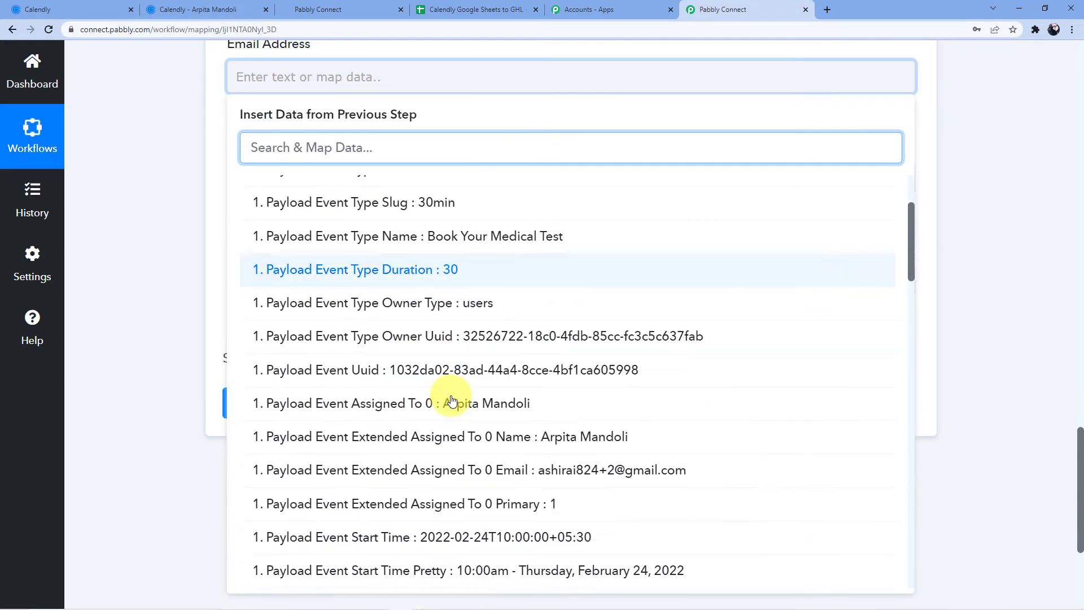
scroll(459, 390, "down", 9)
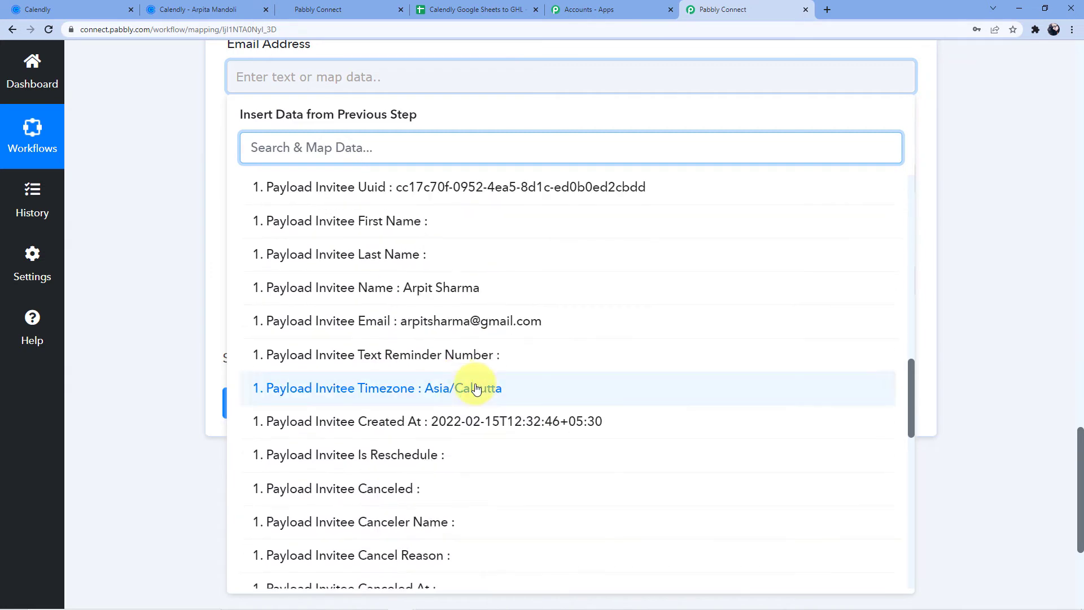
left_click(468, 326)
left_click(173, 257)
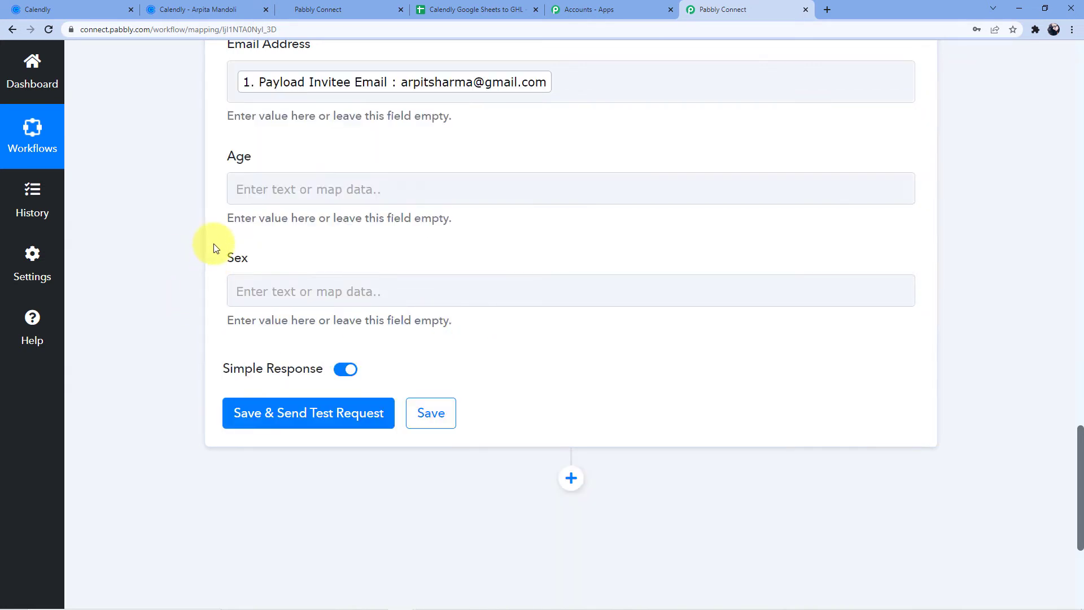
- Map Age to 'Questions And Answers 0 Answer : 29' from the Calendly booking
left_click(280, 187)
left_click(375, 296)
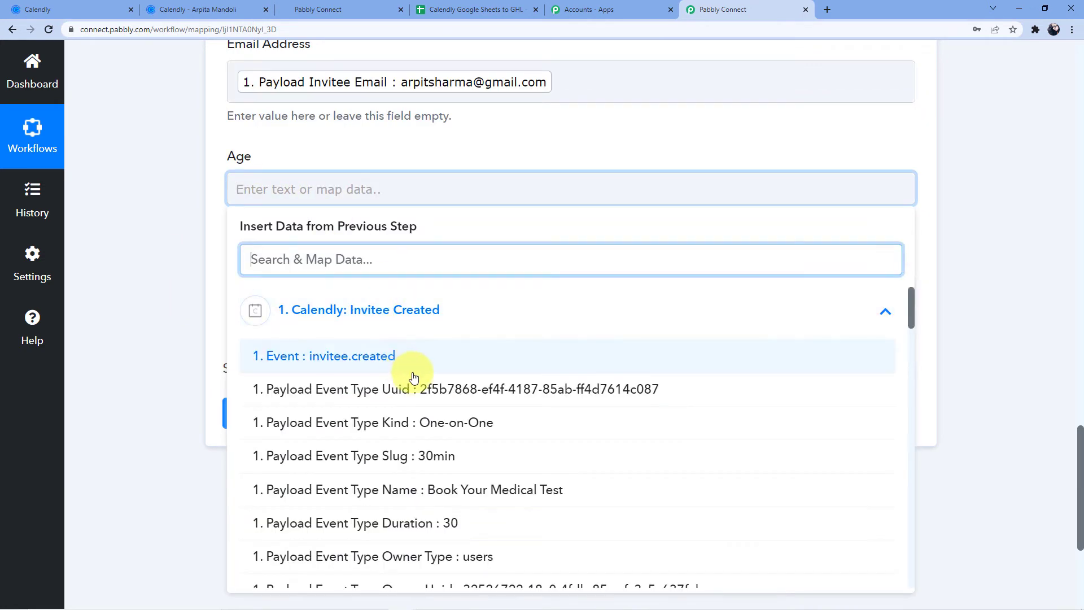
scroll(424, 348, "down", 3)
scroll(424, 348, "down", 6)
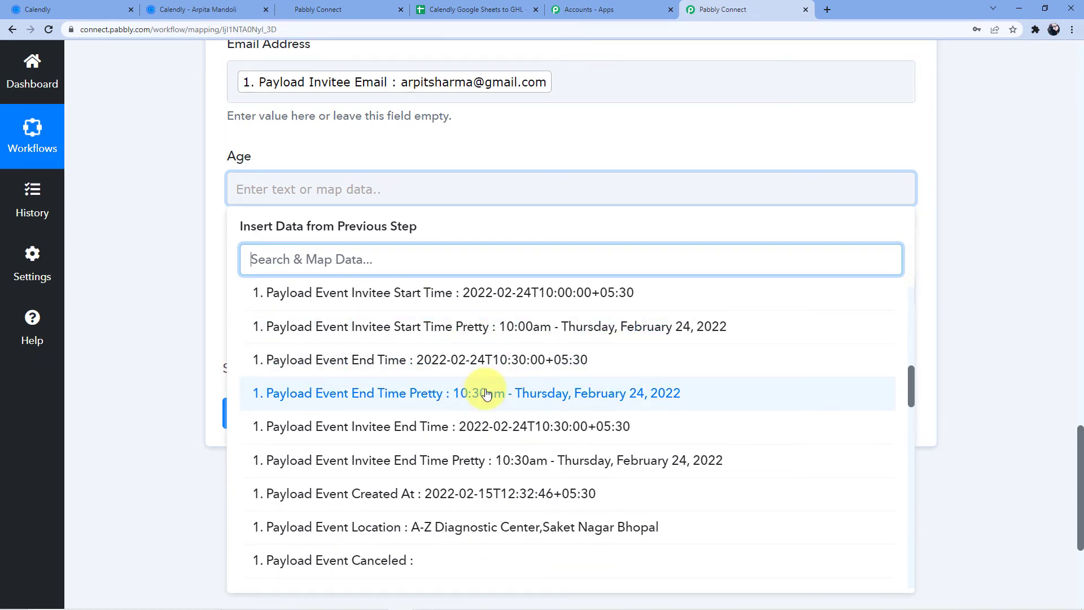
scroll(486, 392, "up", 1)
scroll(486, 390, "up", 3)
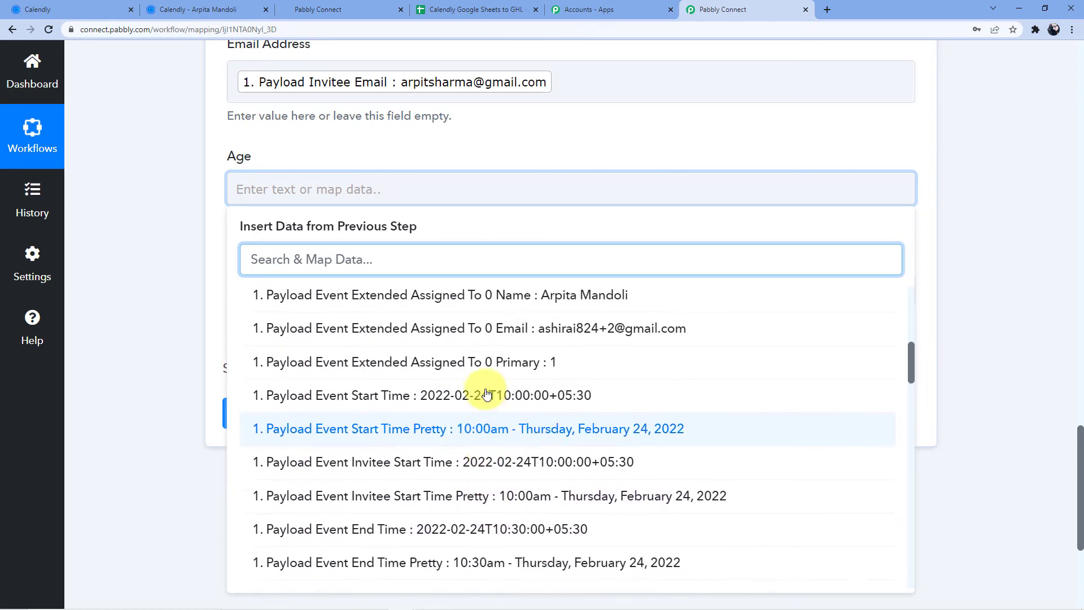
scroll(468, 403, "up", 3)
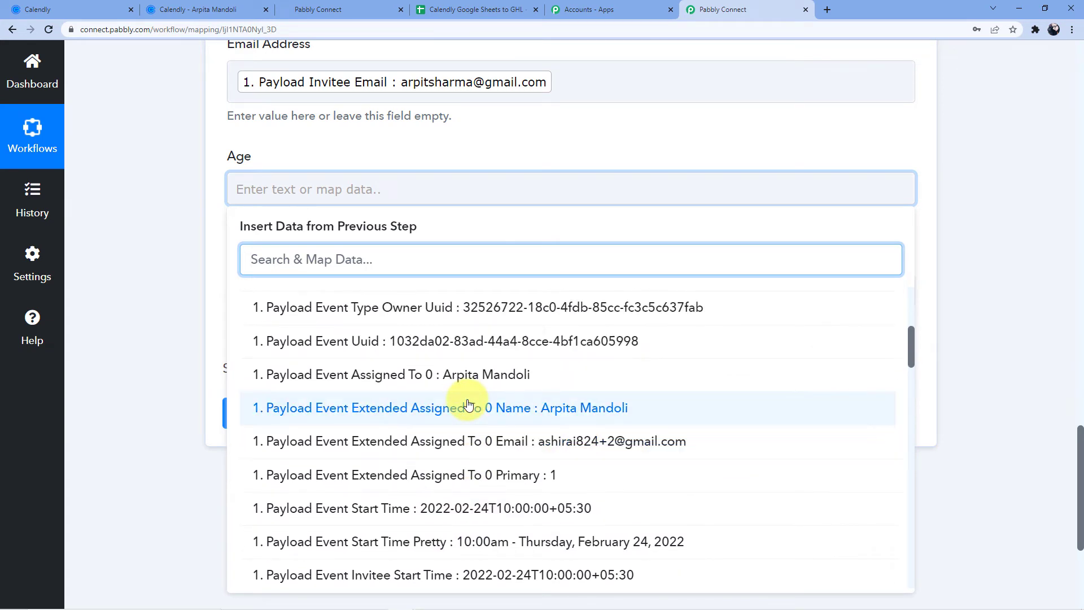
scroll(468, 403, "down", 8)
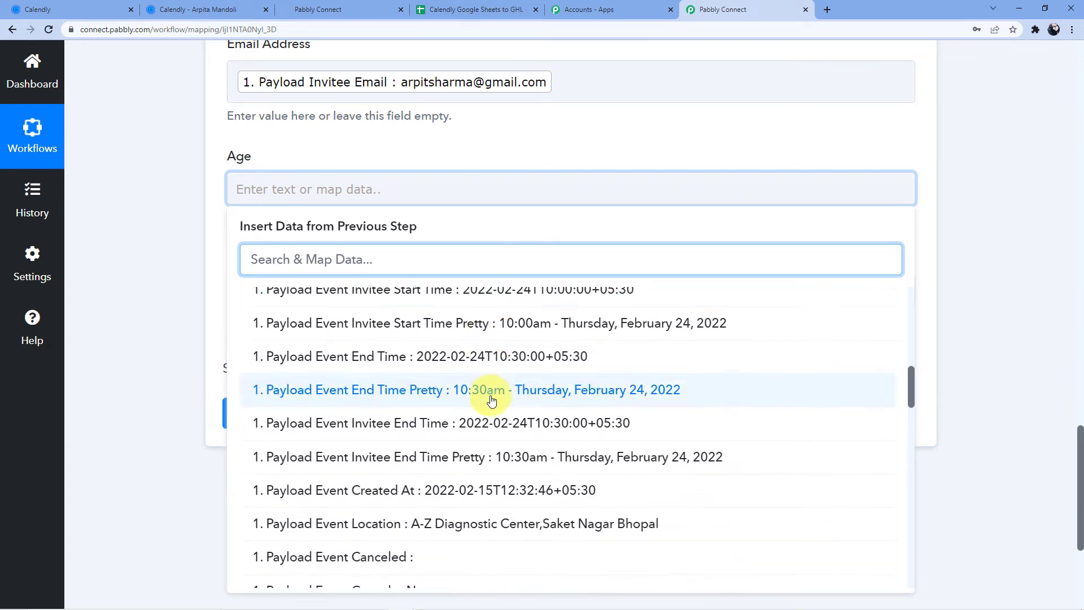
scroll(481, 412, "down", 10)
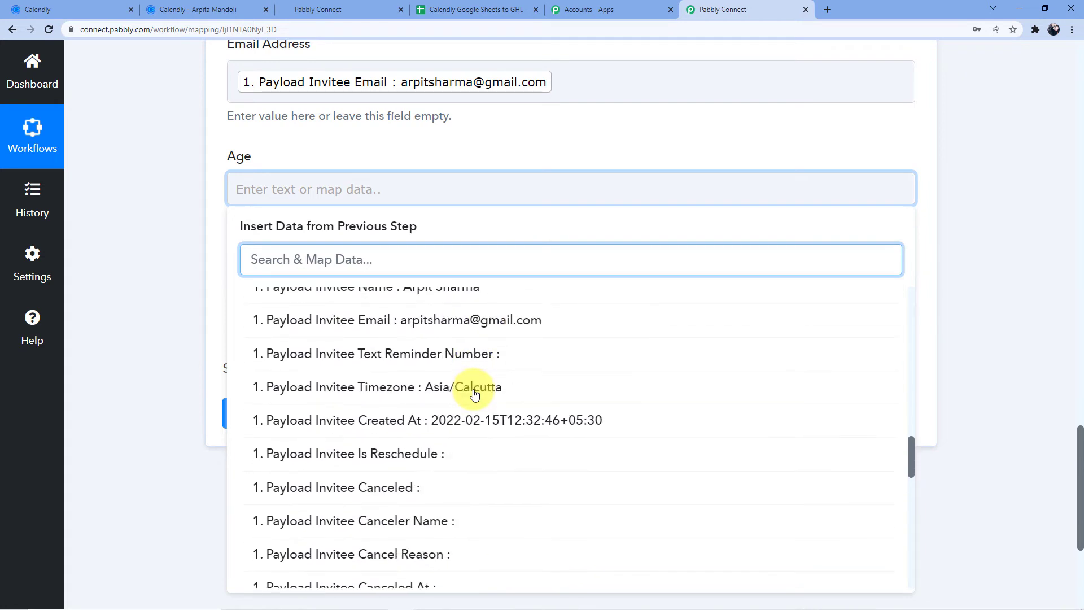
scroll(457, 398, "down", 2)
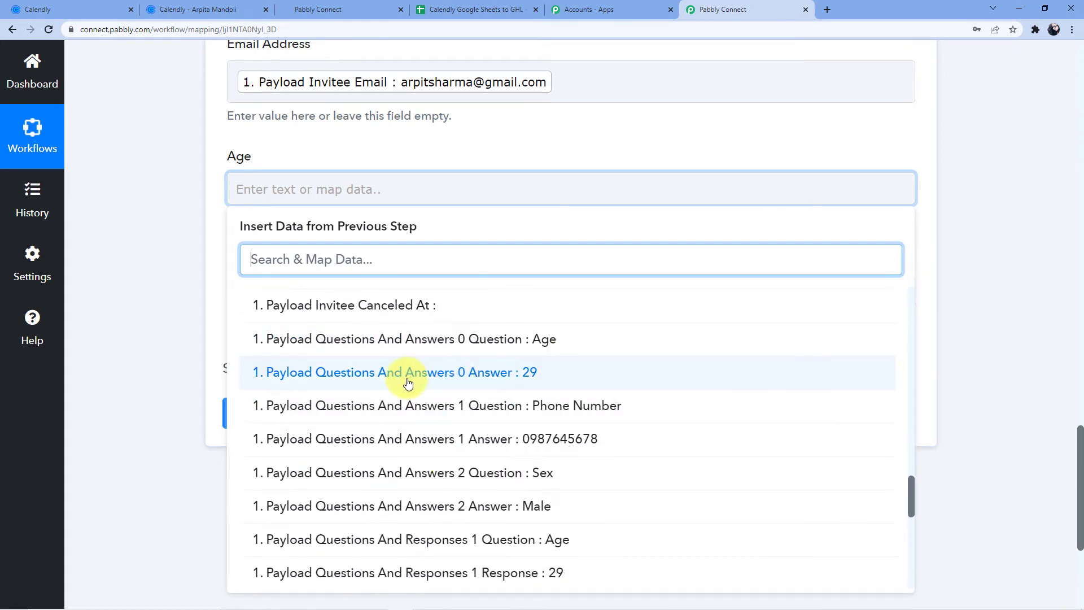
left_click(473, 383)
left_click(204, 321)
- Map Sex to 'Questions And Answers 2 Answer : Male' from the Calendly booking
scroll(212, 360, "down", 2)
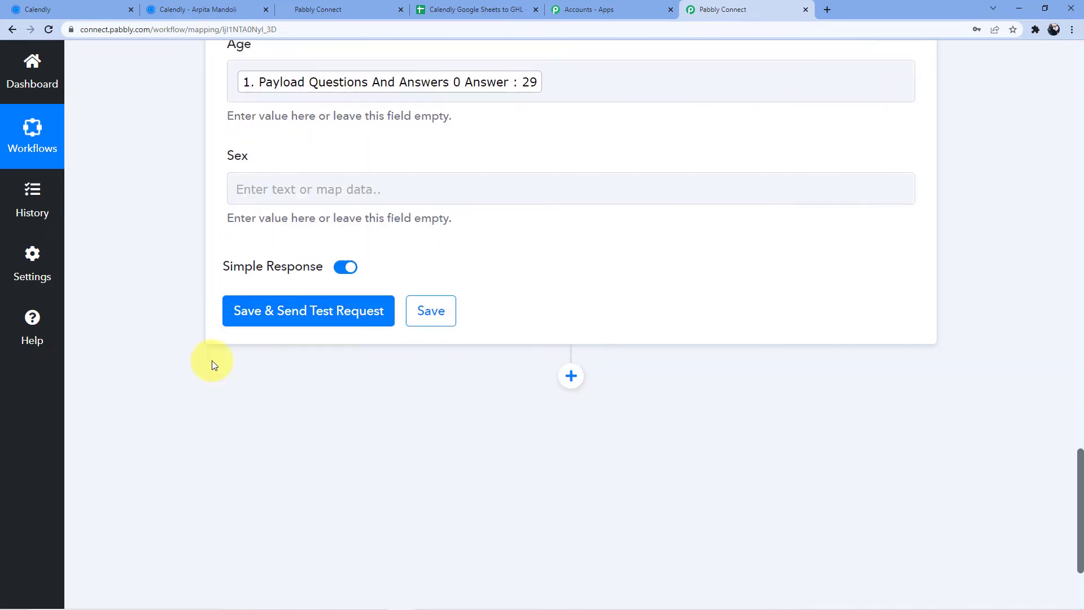
left_click(280, 180)
left_click(356, 311)
scroll(448, 442, "down", 5)
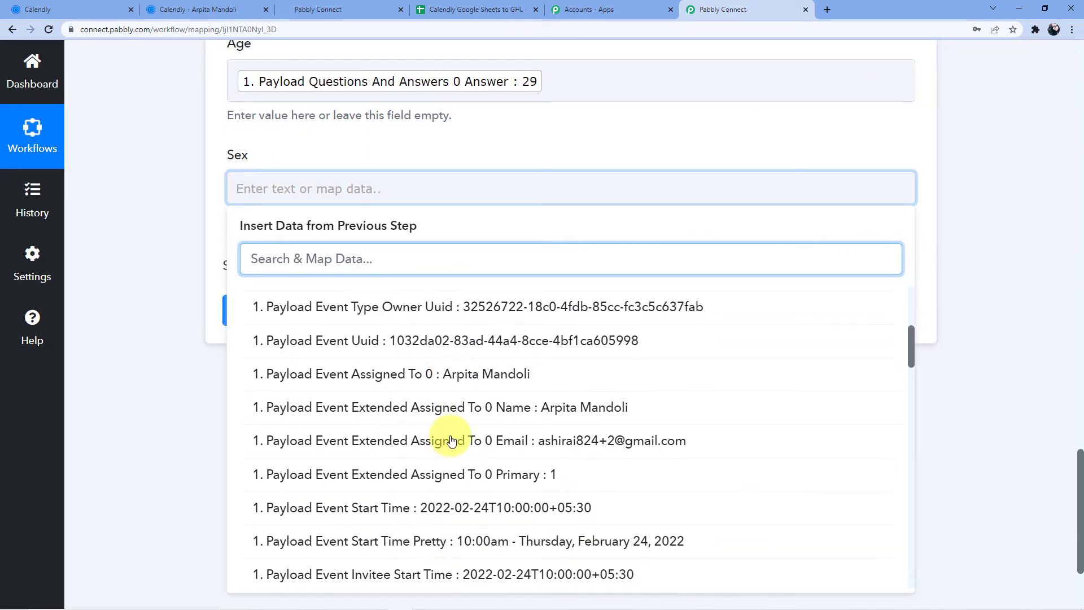
scroll(452, 441, "down", 10)
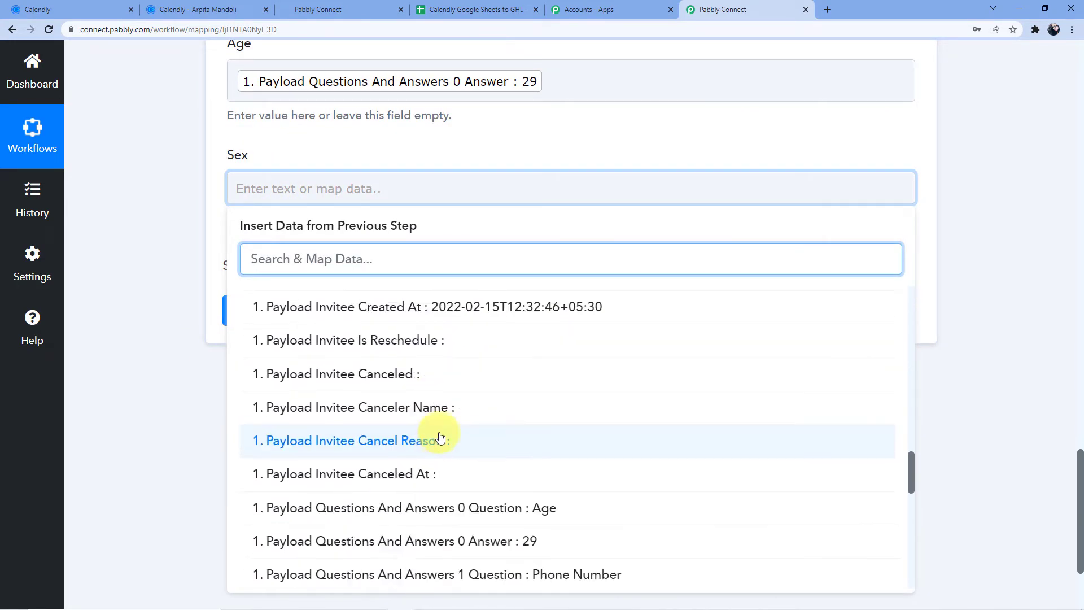
scroll(441, 438, "down", 4)
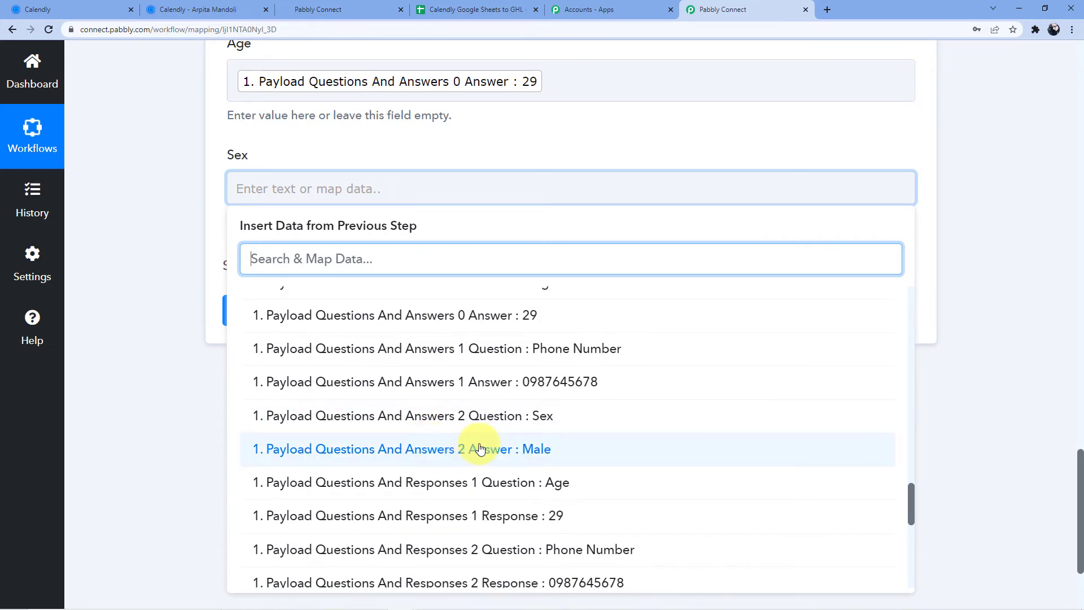
left_click(525, 452)
left_click(178, 387)
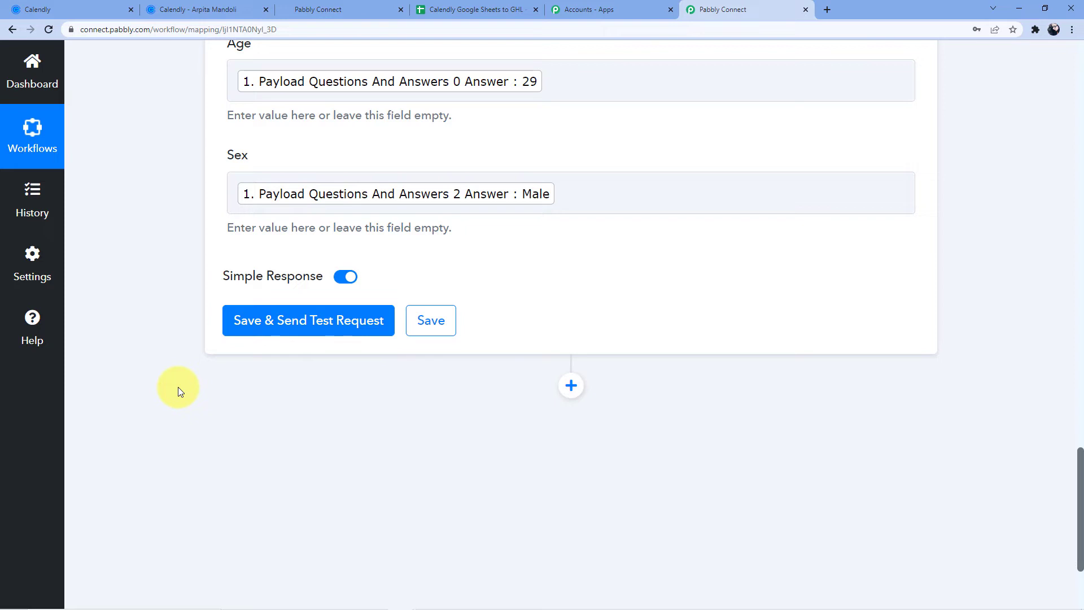
scroll(411, 219, "up", 4)
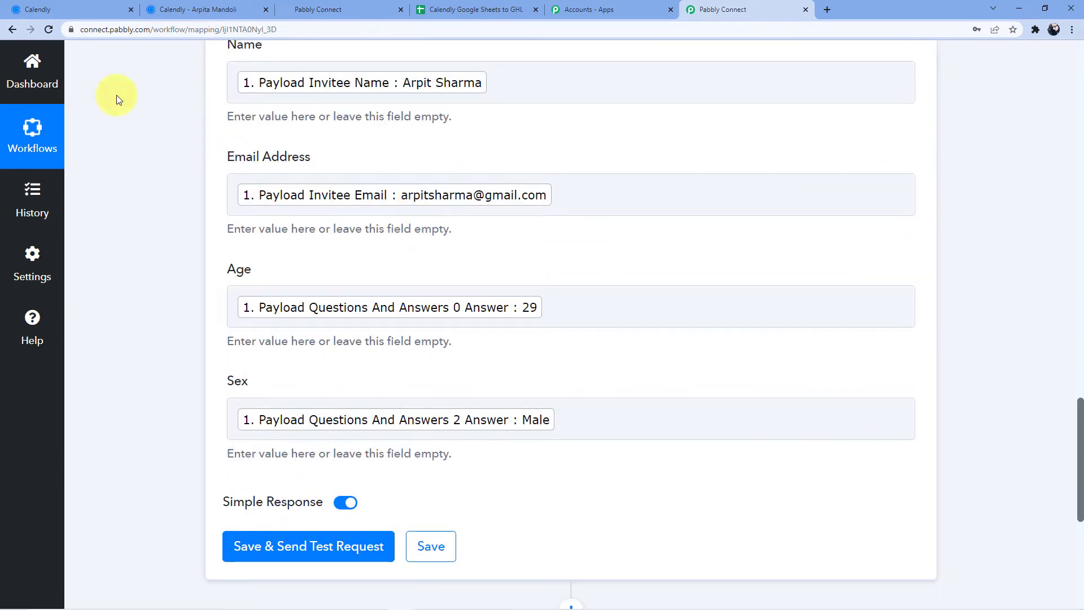
left_click(72, 10)
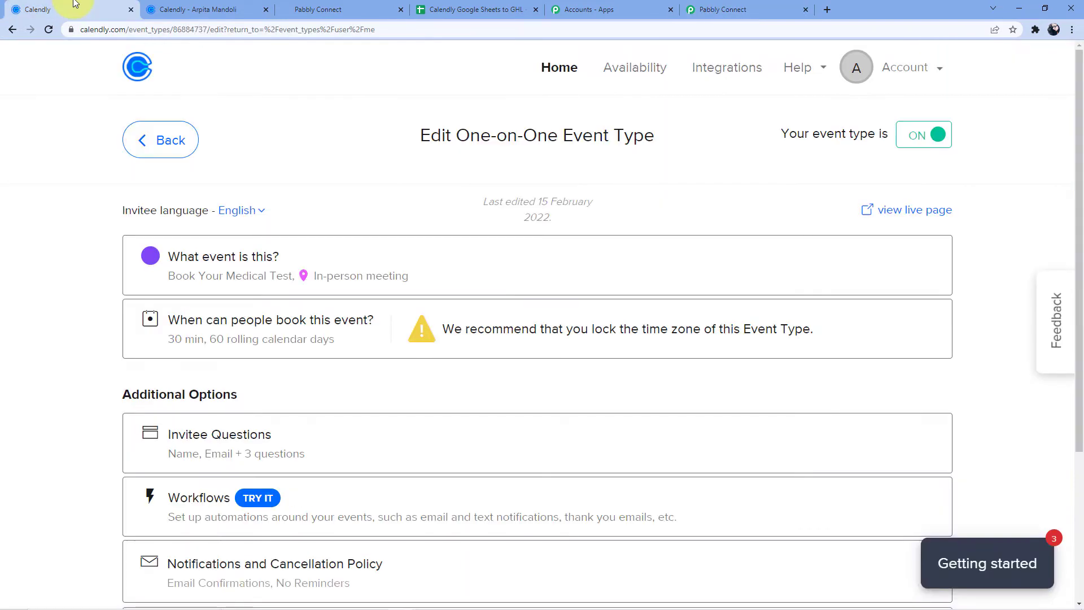
- Load the Book Your Medical Test link and confirm 11:00am on Wednesday, February 16, 2022
left_click(214, 4)
left_click(400, 26)
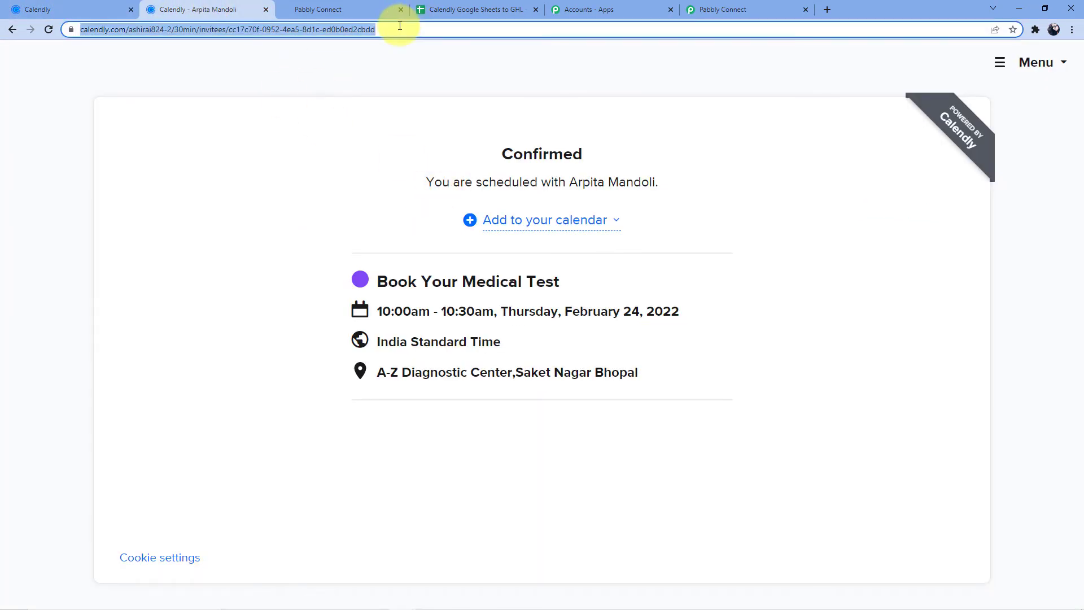
type("https://calendly.com/ashirai824-2/30min")
key("Return")
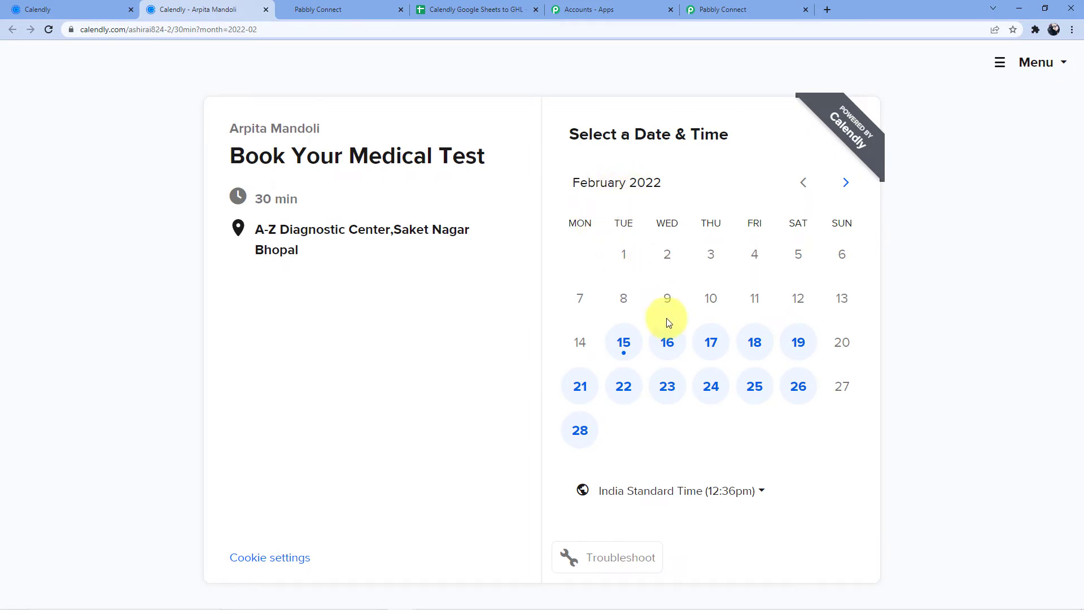
left_click(667, 342)
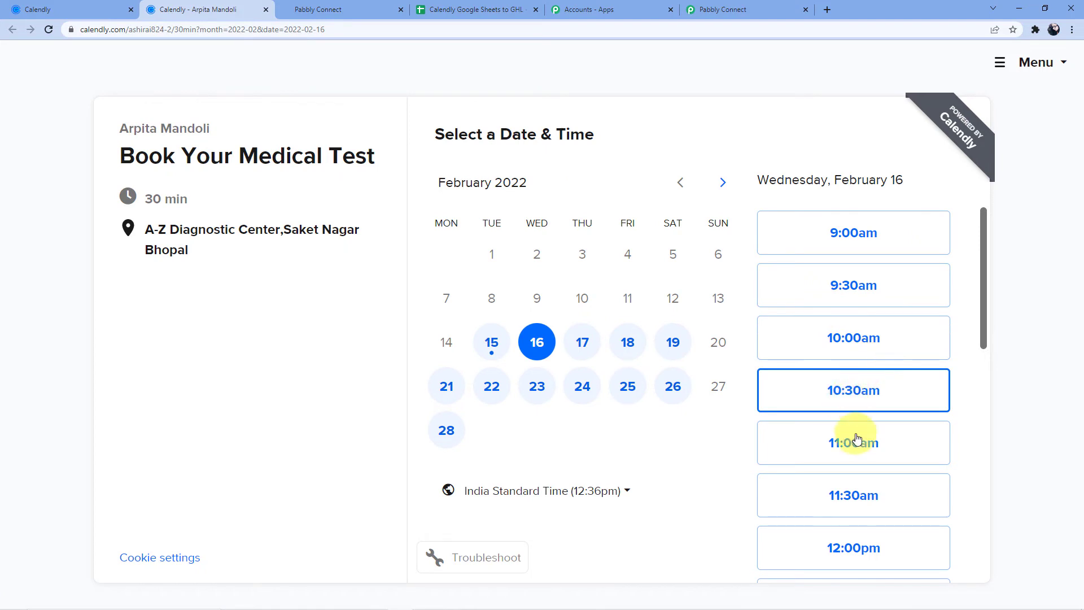
left_click(830, 435)
left_click(900, 444)
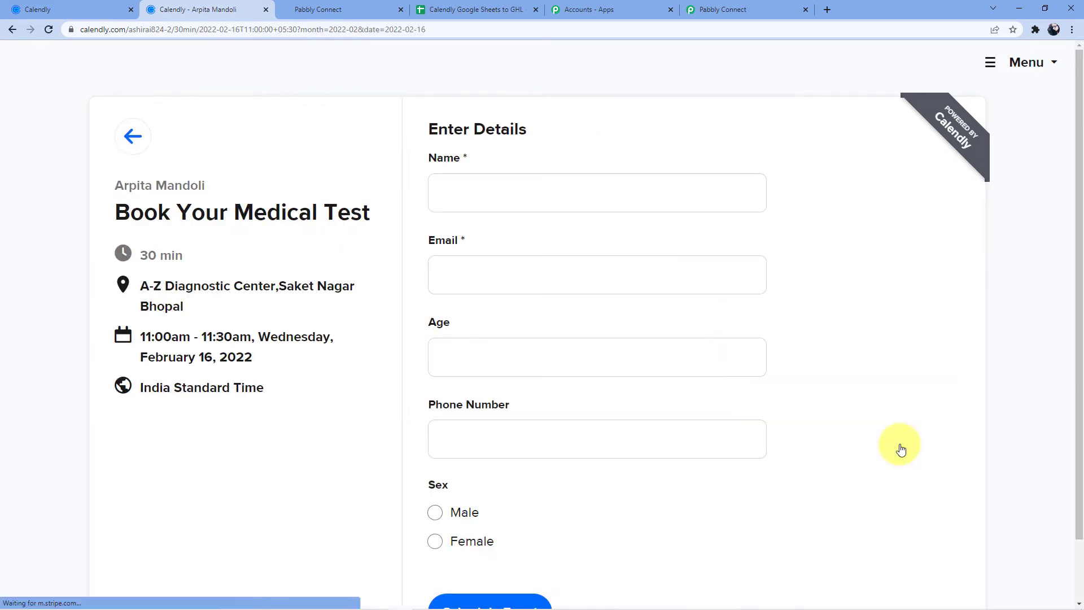
scroll(514, 217, "down", 2)
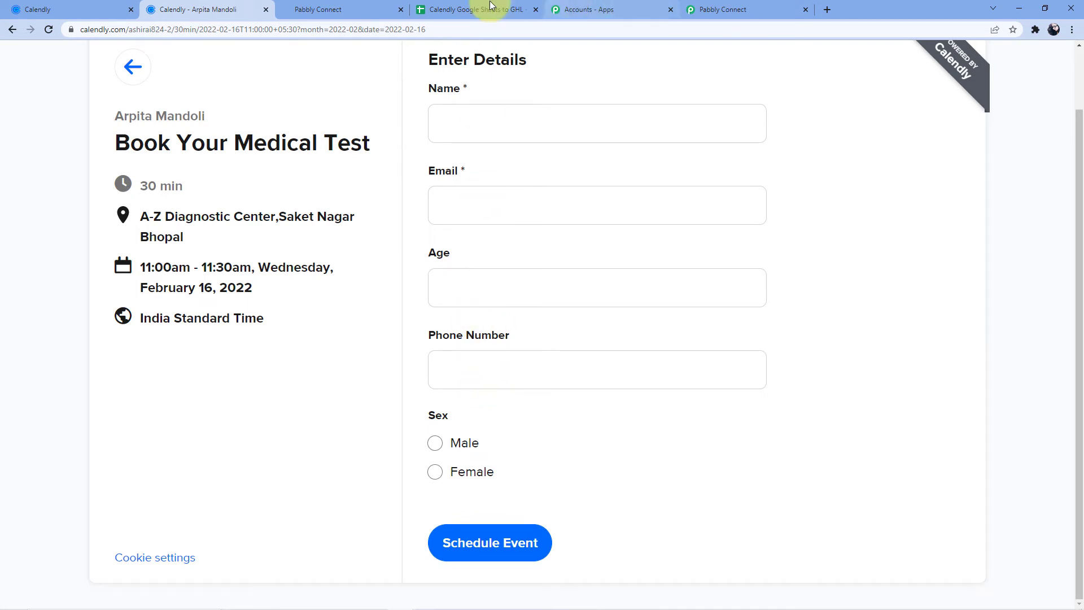
left_click(362, 9)
left_click(441, 5)
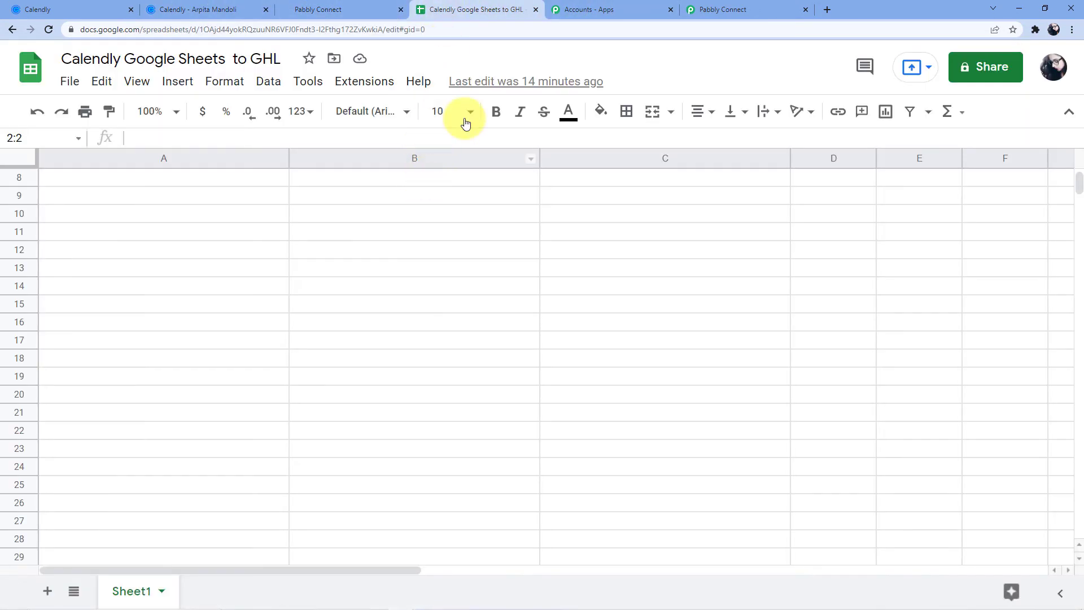
- Enter 'Phone Number' as the header in cell E1 of Sheet1
scroll(341, 267, "up", 3)
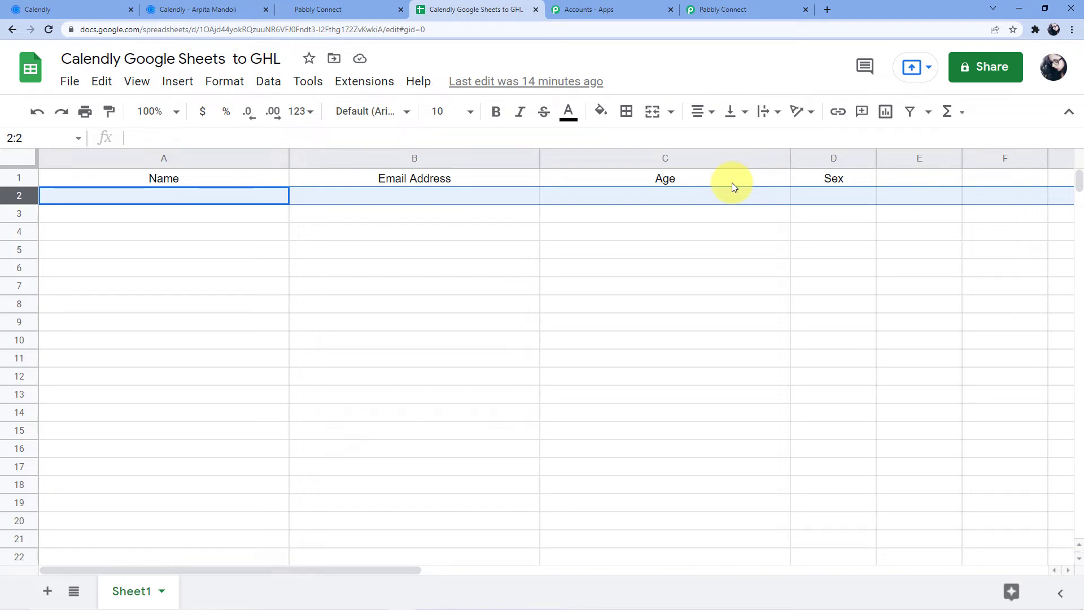
left_click(916, 183)
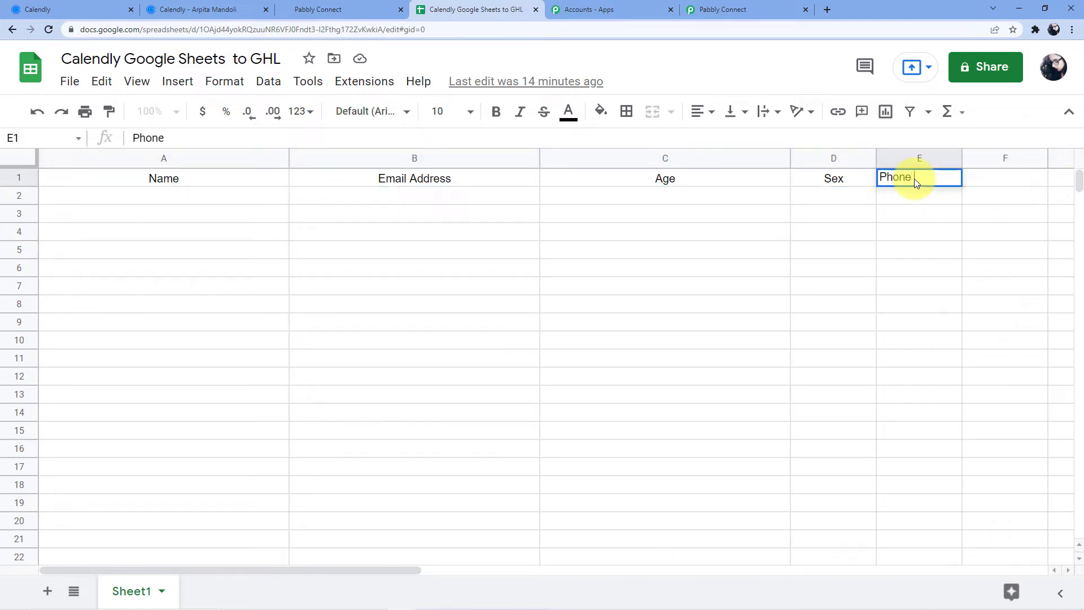
type("Phone Number")
left_click(840, 232)
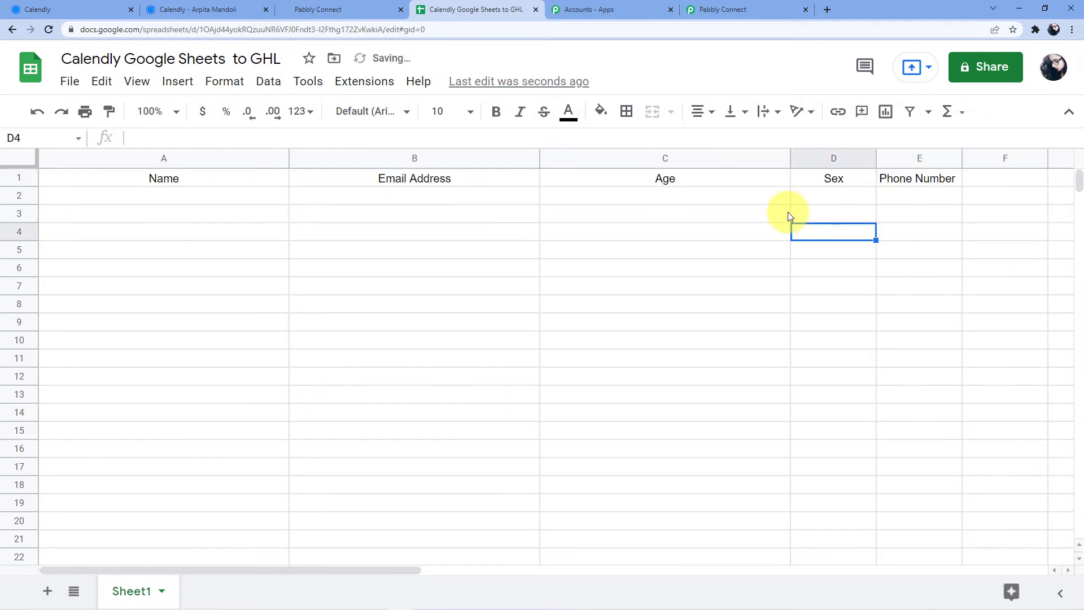
left_click(706, 11)
- Reopen and re-save the existing Google Sheets connection
scroll(448, 253, "up", 4)
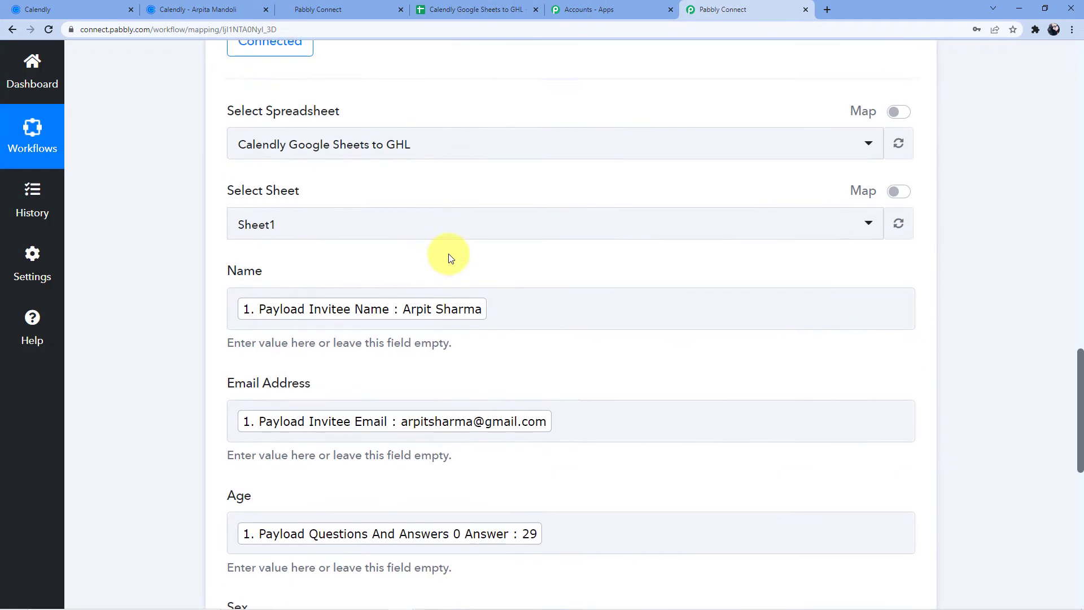
scroll(451, 258, "up", 5)
left_click(281, 323)
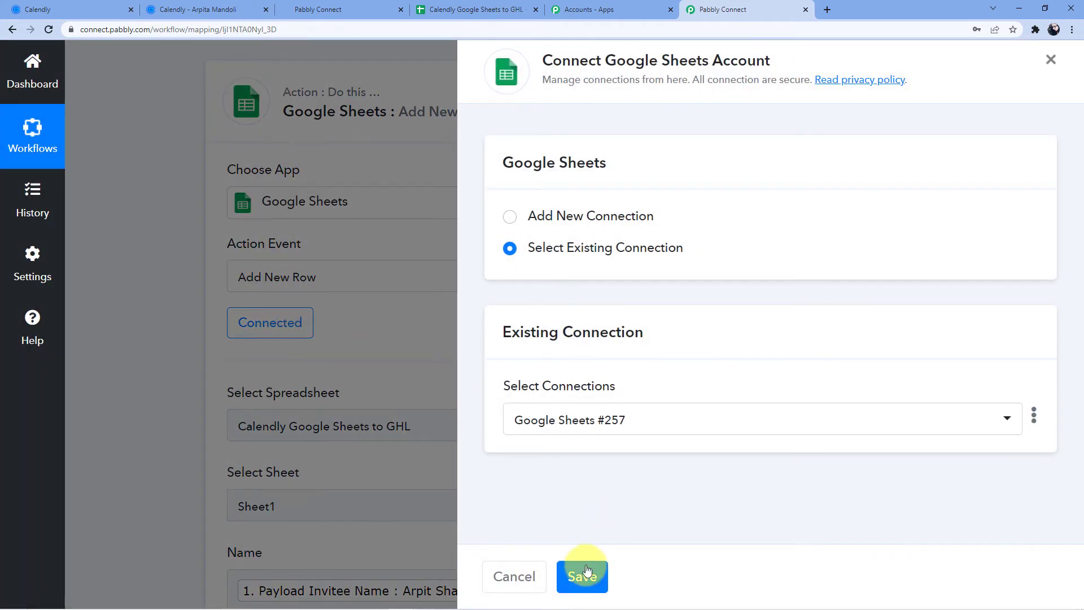
left_click(586, 571)
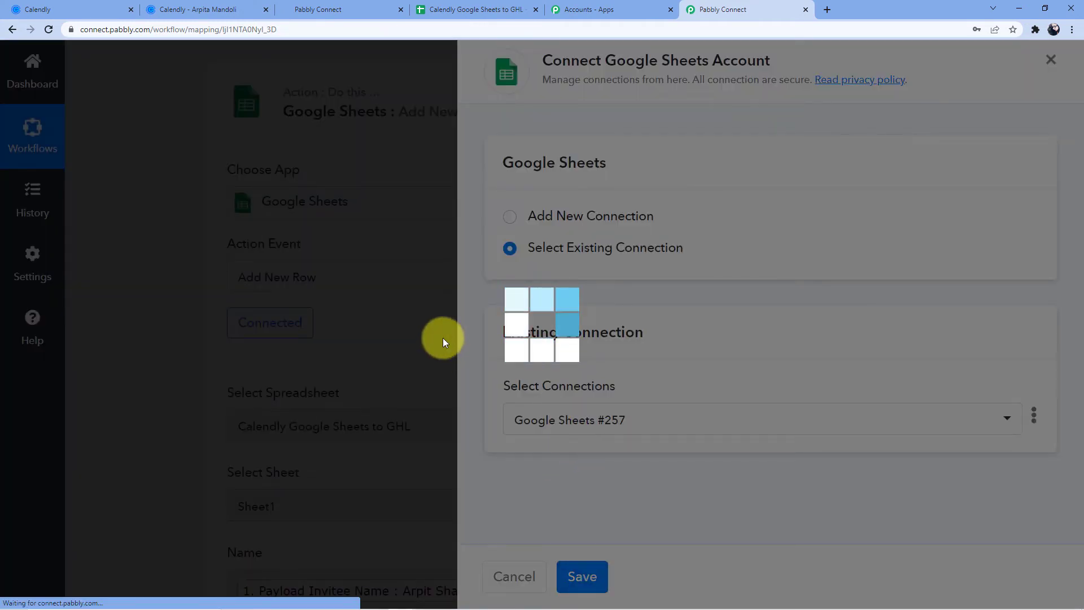
scroll(443, 338, "down", 4)
scroll(442, 338, "down", 10)
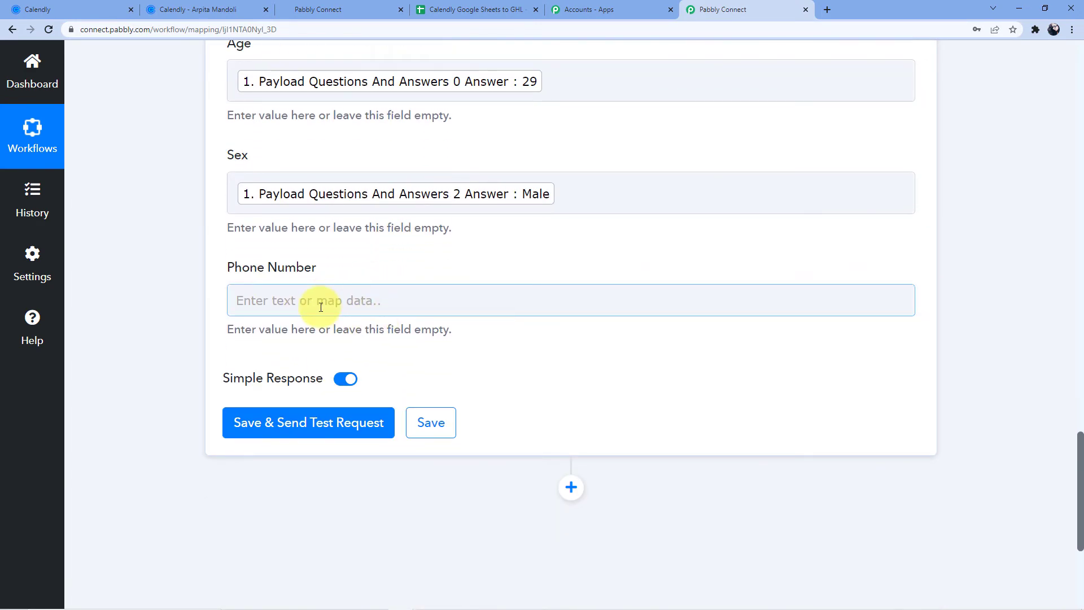
- Map the new Phone Number field to the Calendly phone number response
left_click(314, 299)
left_click(316, 419)
scroll(358, 392, "down", 10)
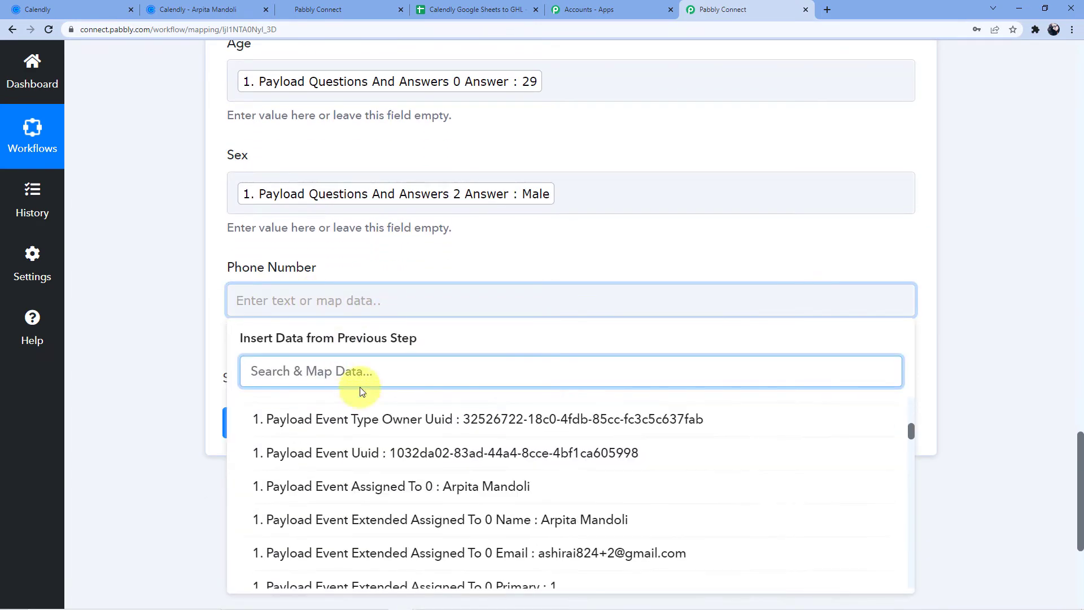
scroll(464, 381, "down", 3)
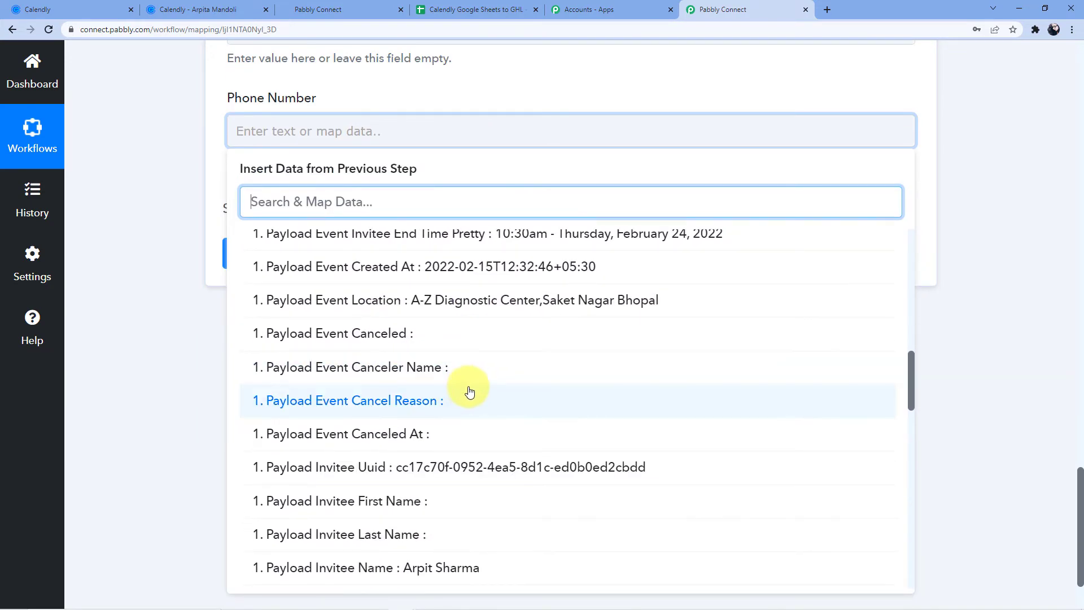
scroll(469, 379, "down", 7)
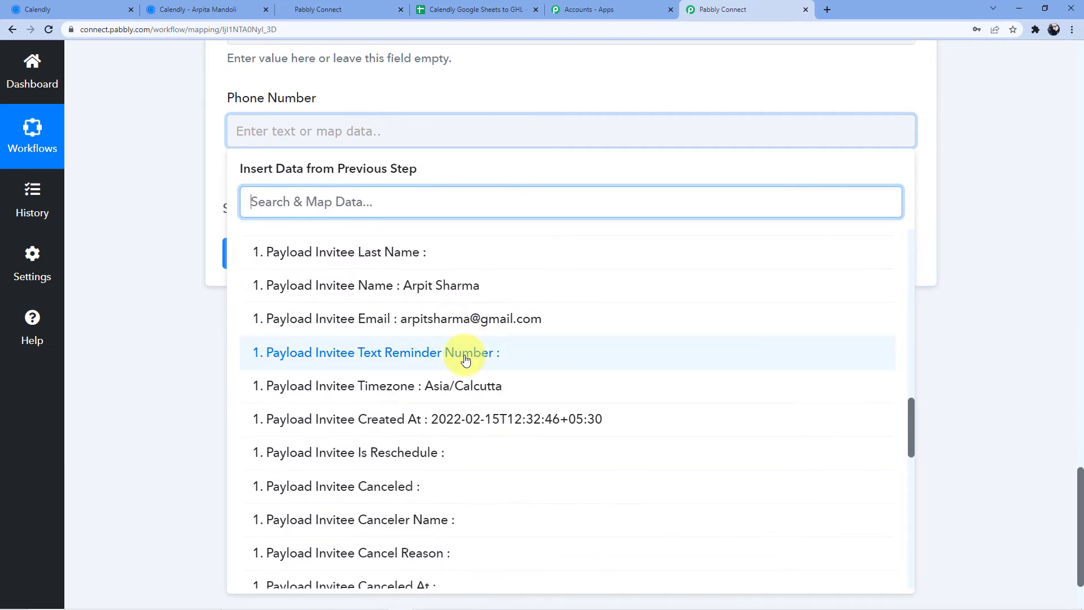
scroll(467, 365, "down", 8)
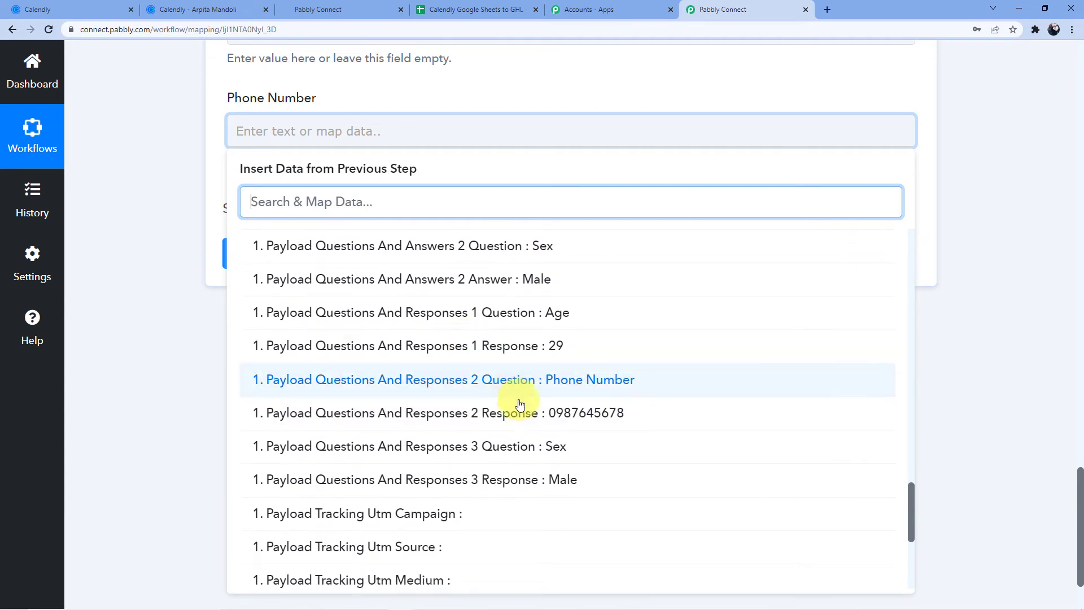
left_click(557, 413)
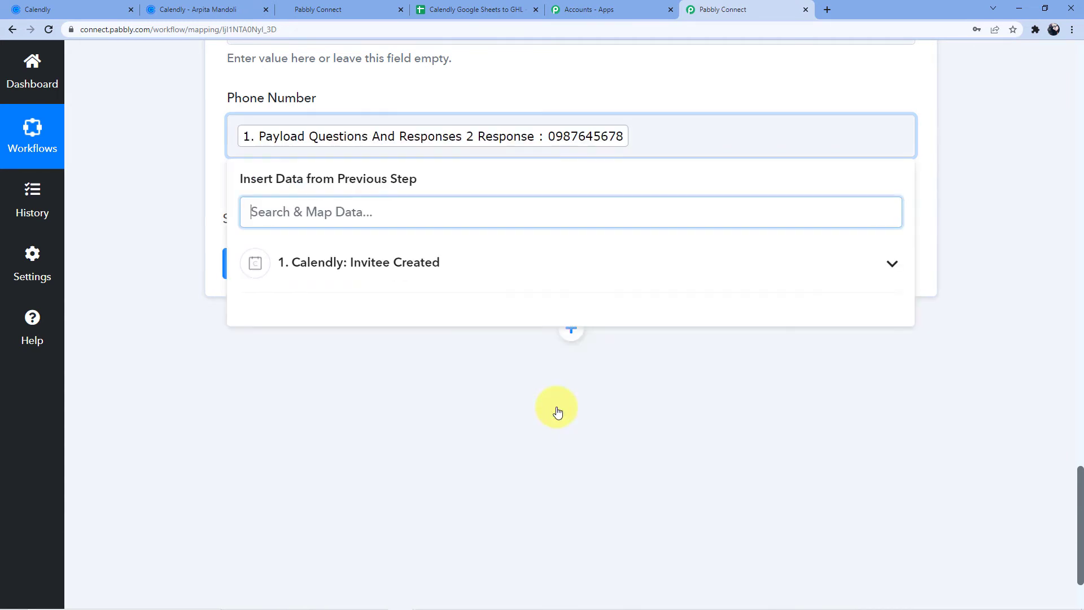
left_click(303, 359)
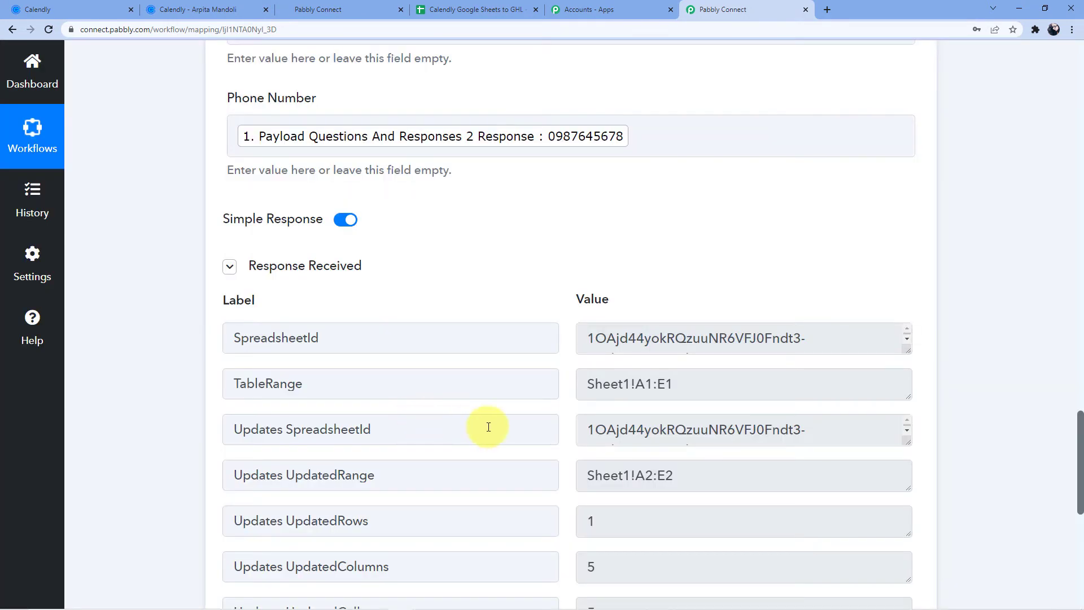
- Review the test response showing one row written to Sheet1!A2:E2
scroll(654, 417, "down", 5)
scroll(534, 364, "up", 2)
scroll(533, 363, "up", 2)
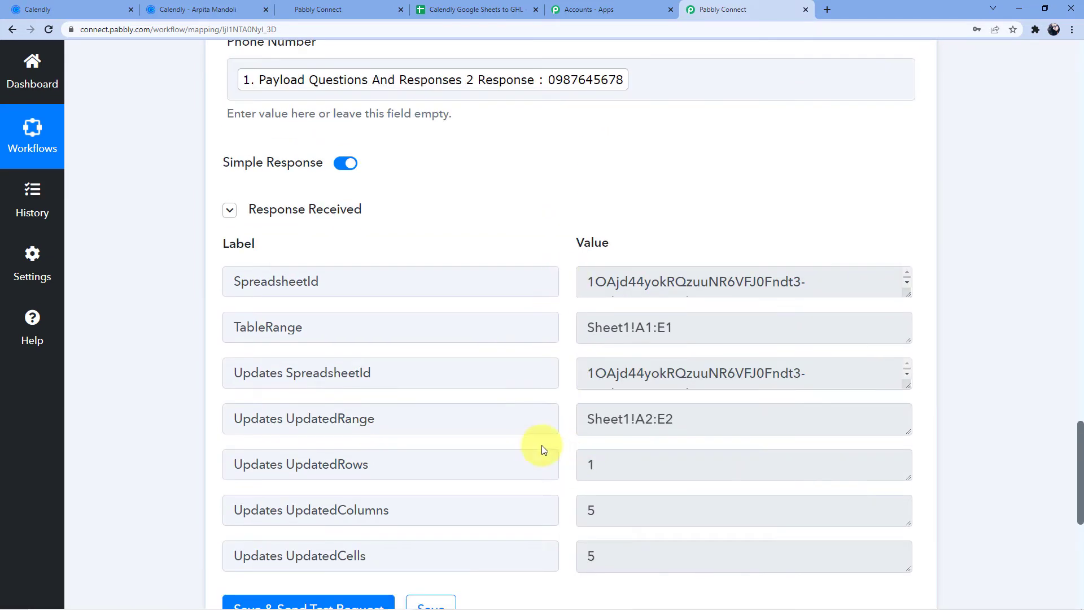
scroll(497, 395, "down", 1)
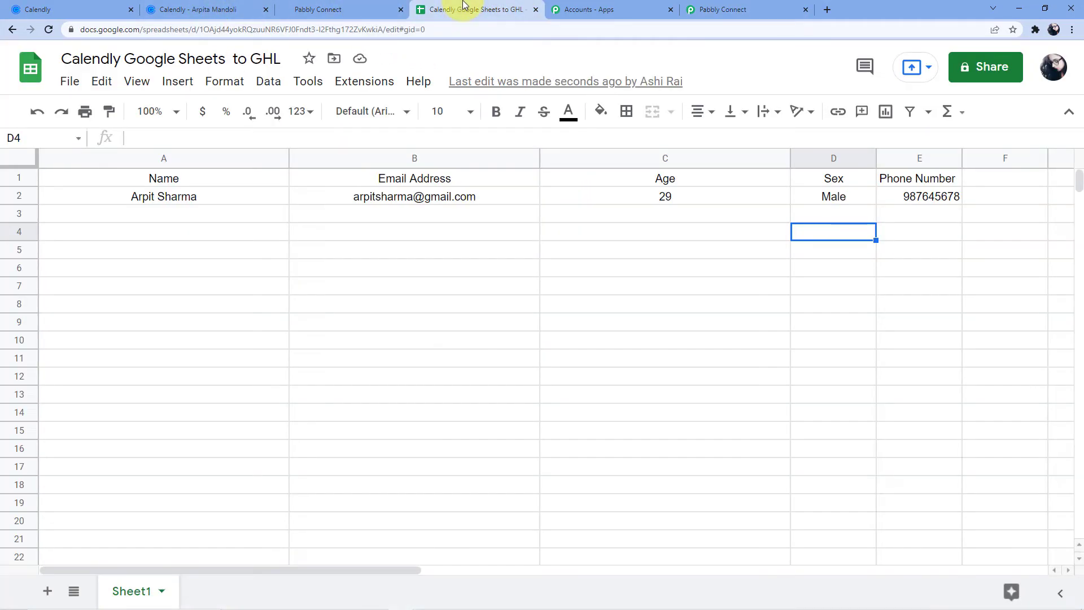
left_click(463, 9)
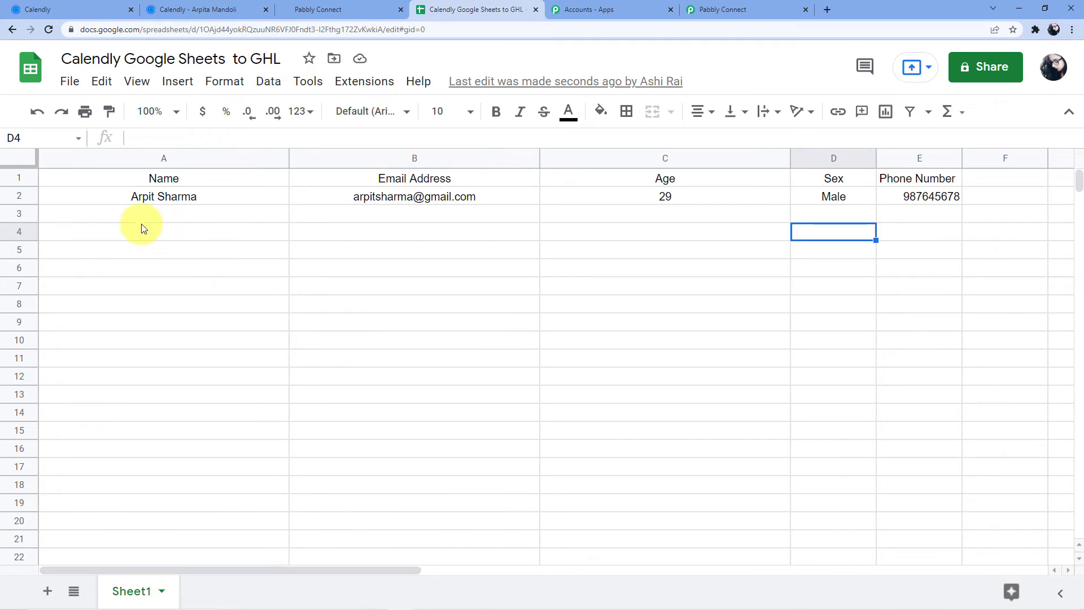
- Inspect row 2's name, email, age 29, Male and phone number in cells A2–E2
left_click(148, 198)
left_click(355, 199)
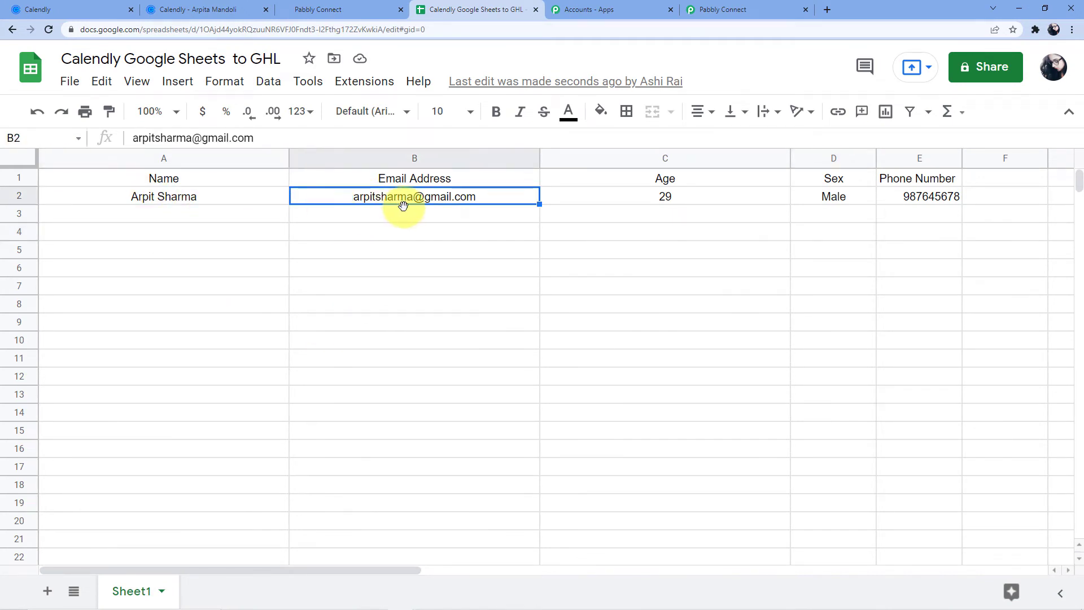
left_click(661, 201)
left_click(841, 198)
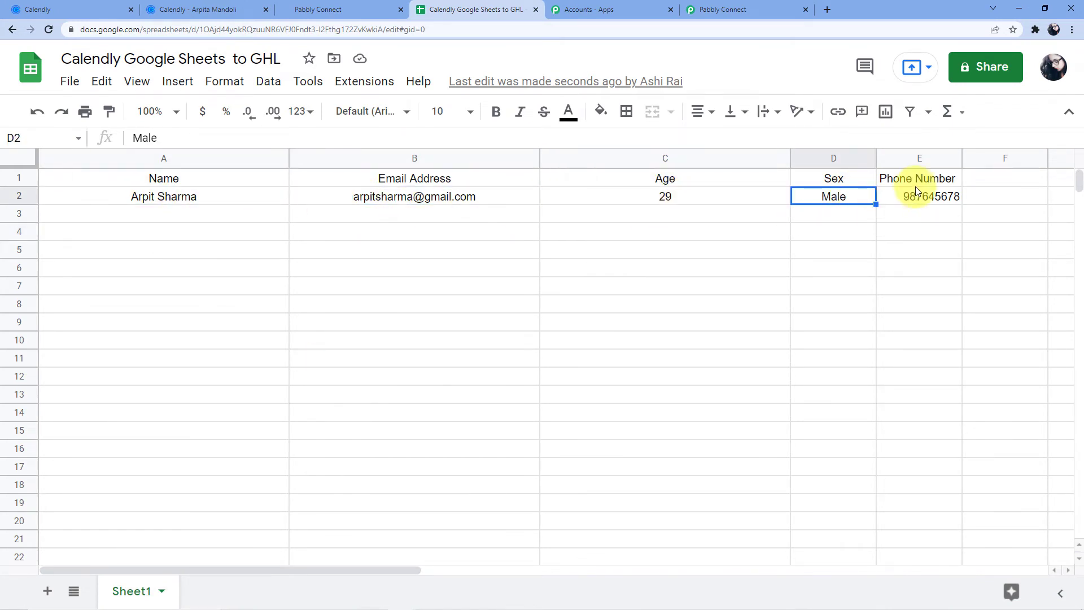
left_click(916, 186)
left_click(918, 200)
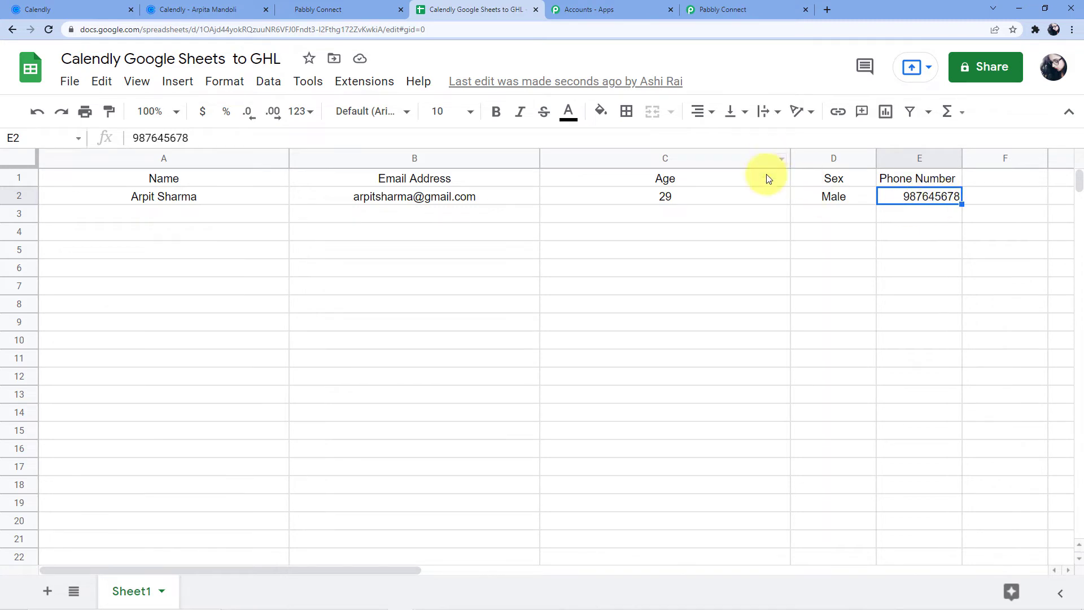
left_click(711, 10)
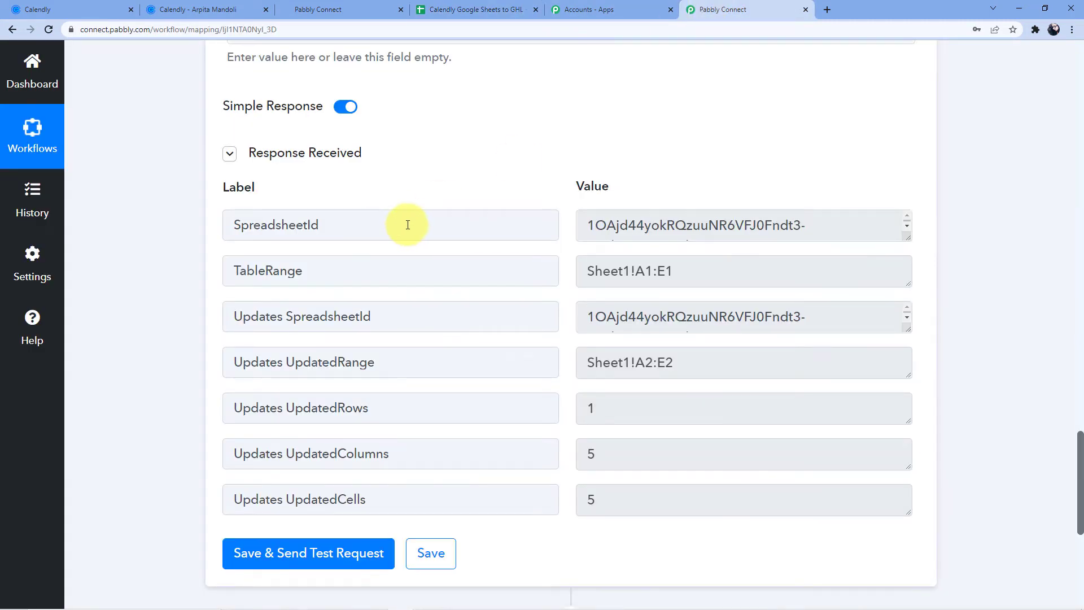
- Add a new action step using the HighLevel app
scroll(408, 225, "down", 7)
left_click(570, 224)
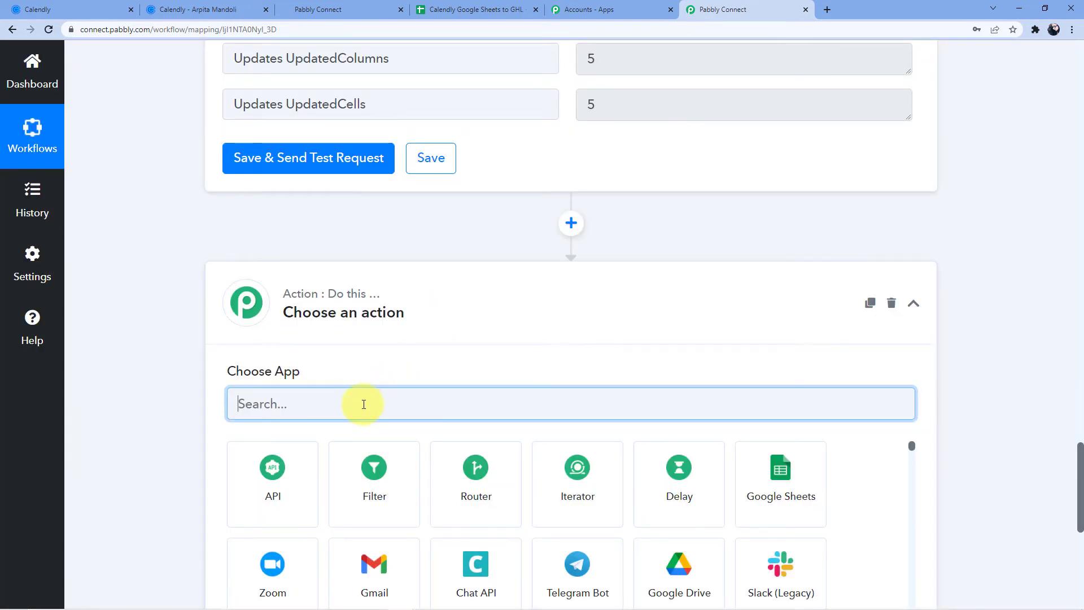
type("Go")
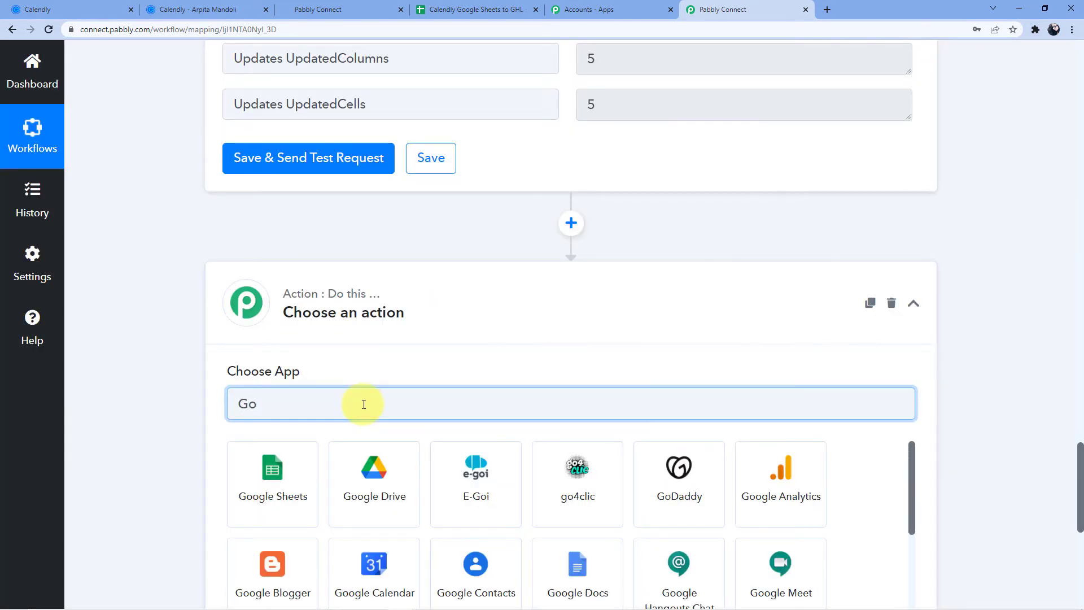
type("Hi")
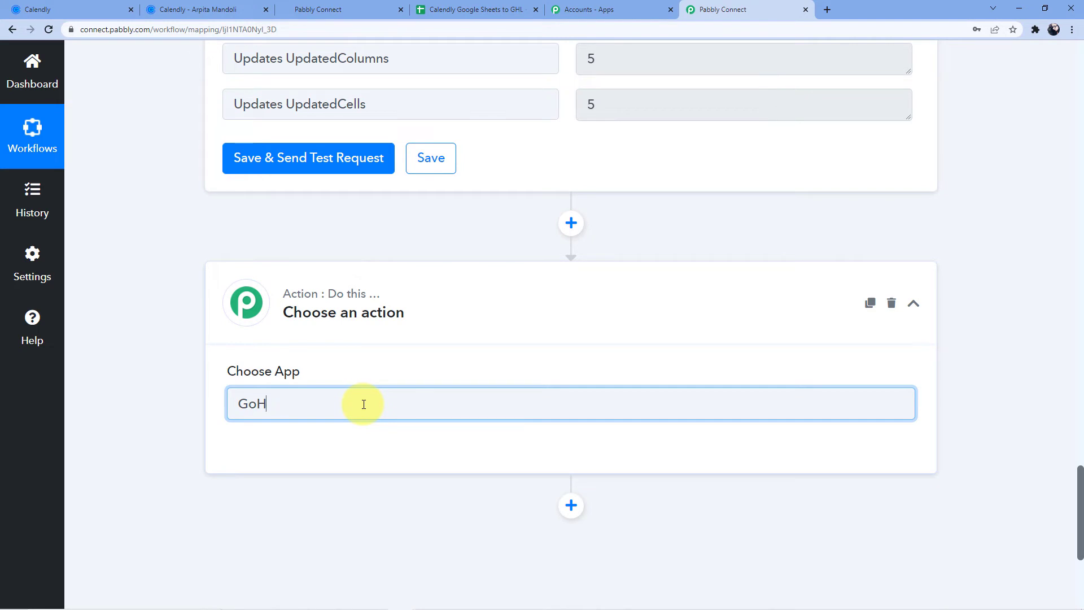
key("BackSpace")
key("BackSpace")
key("BackSpace")
type("High")
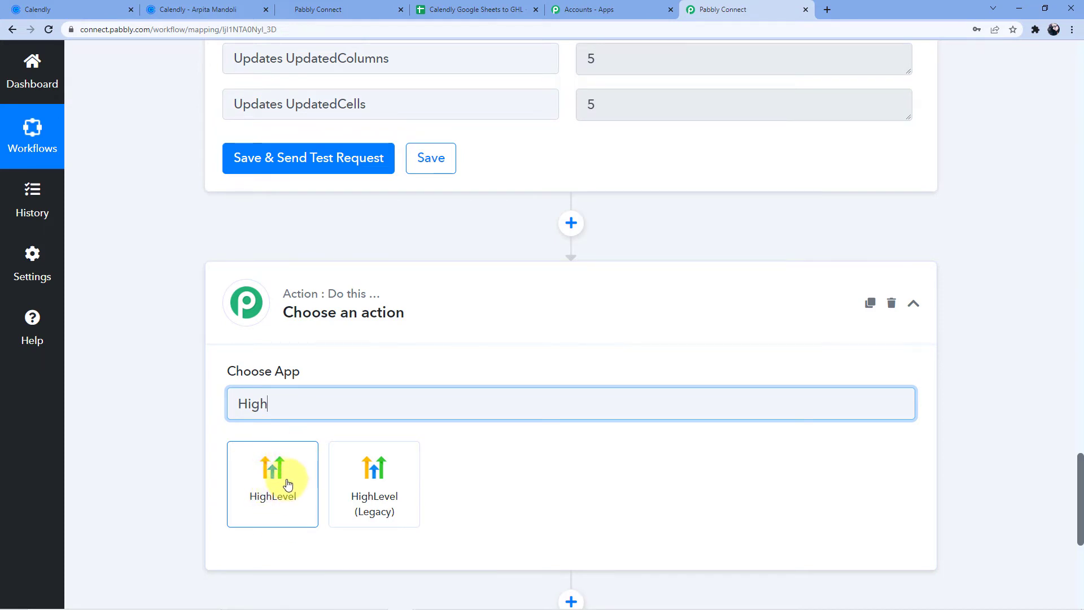
left_click(282, 481)
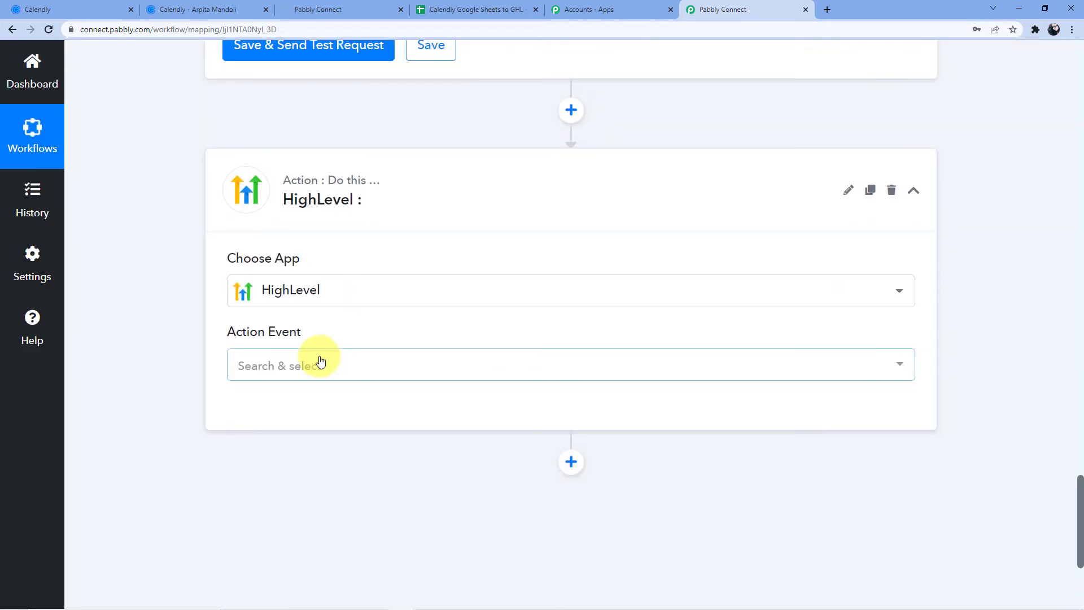
- Set the HighLevel action event to Create Contact and start a new HighLevel #7 connection
left_click(320, 361)
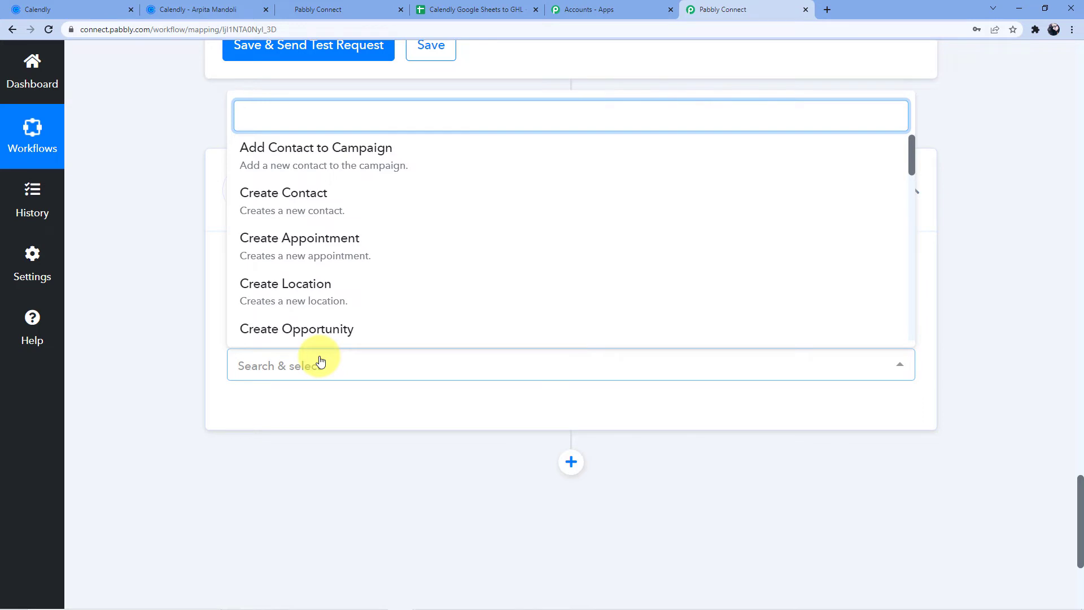
left_click(315, 195)
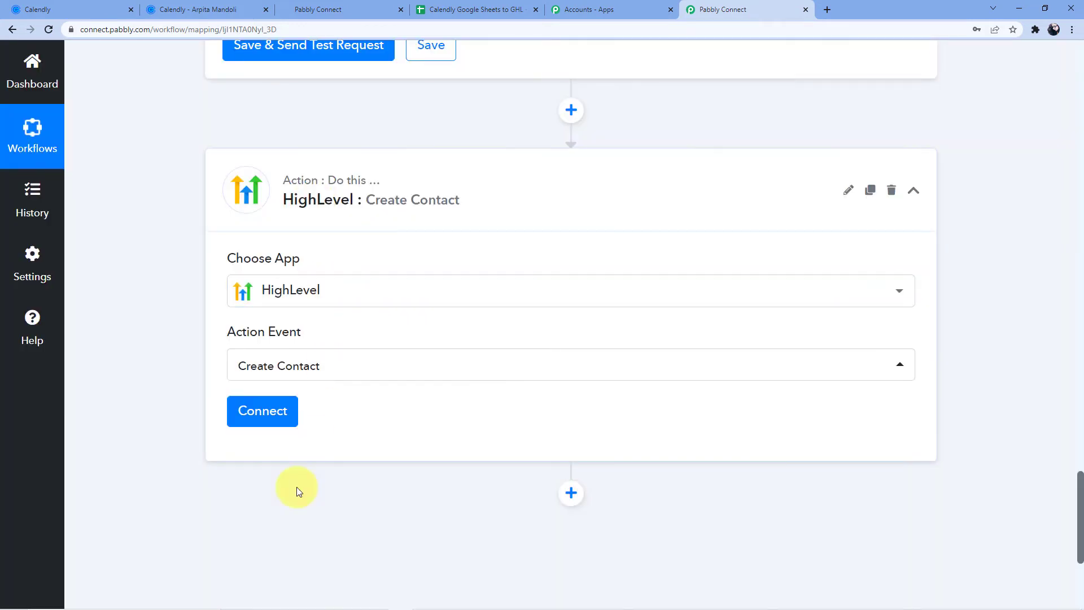
left_click(234, 407)
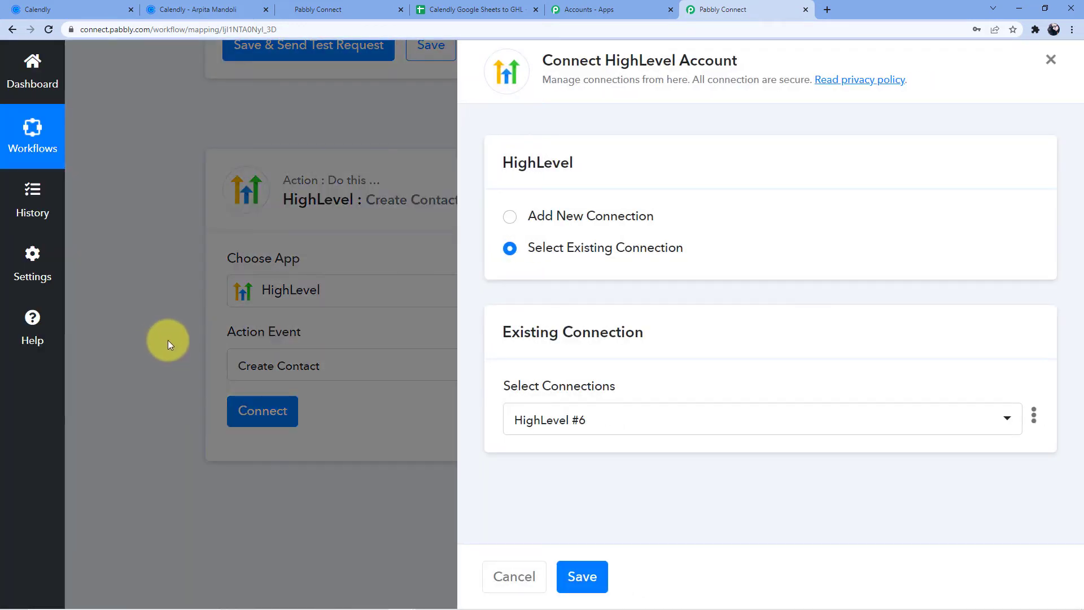
left_click(608, 216)
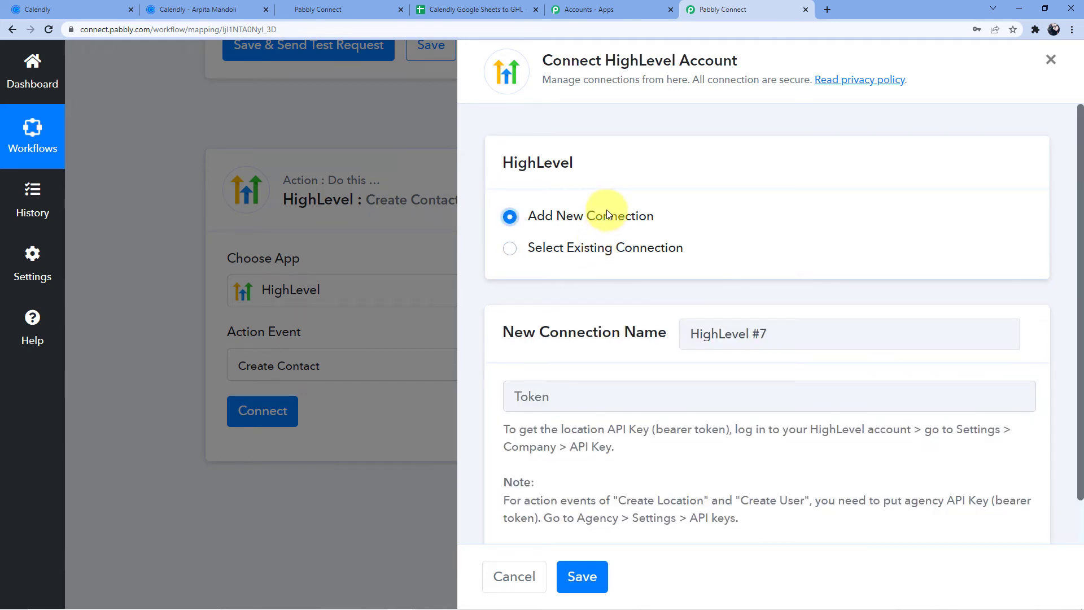
scroll(611, 314, "down", 1)
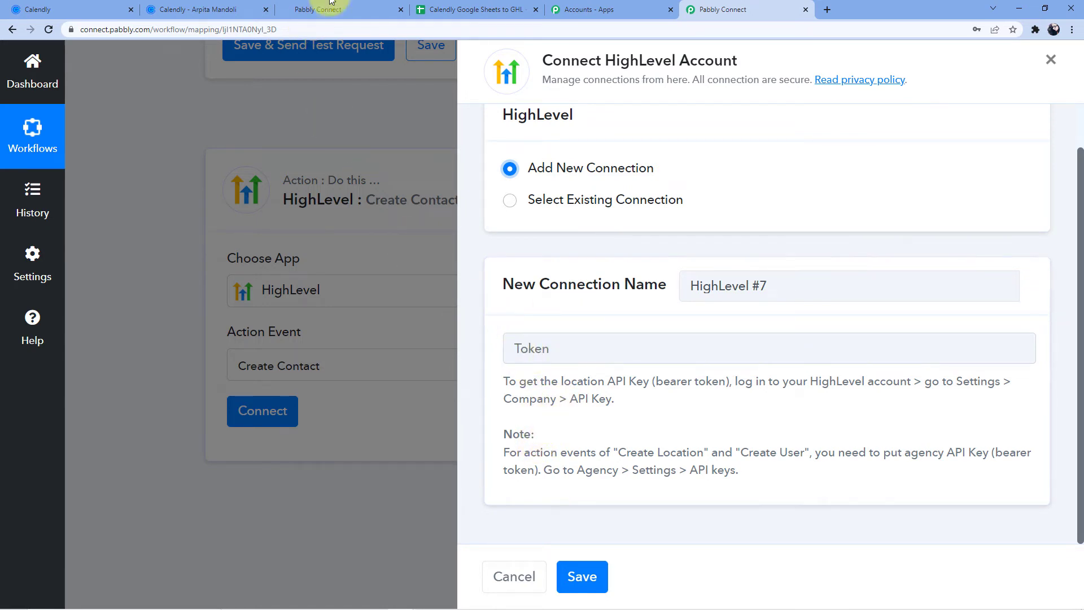
- Open the HighLevel agency's API Keys settings and scroll to the location keys
left_click(224, 6)
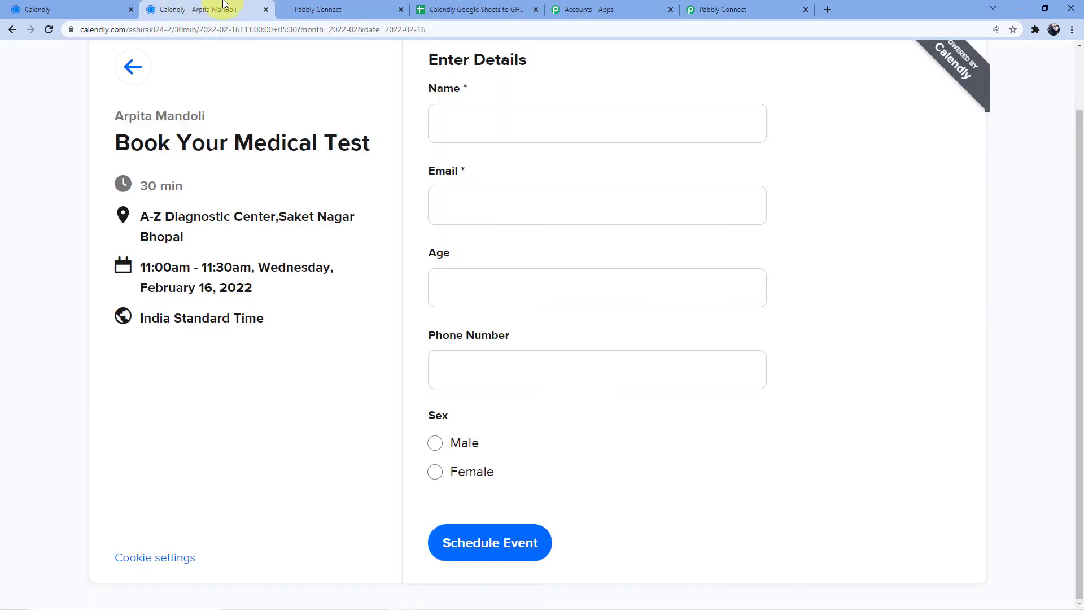
left_click(315, 9)
left_click(266, 10)
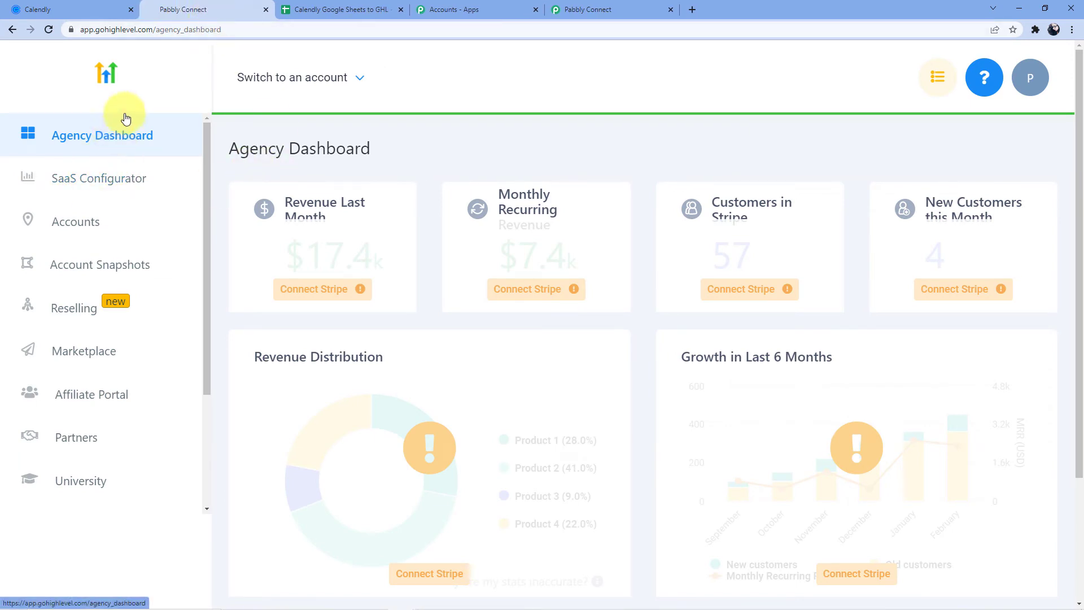
scroll(170, 243, "down", 6)
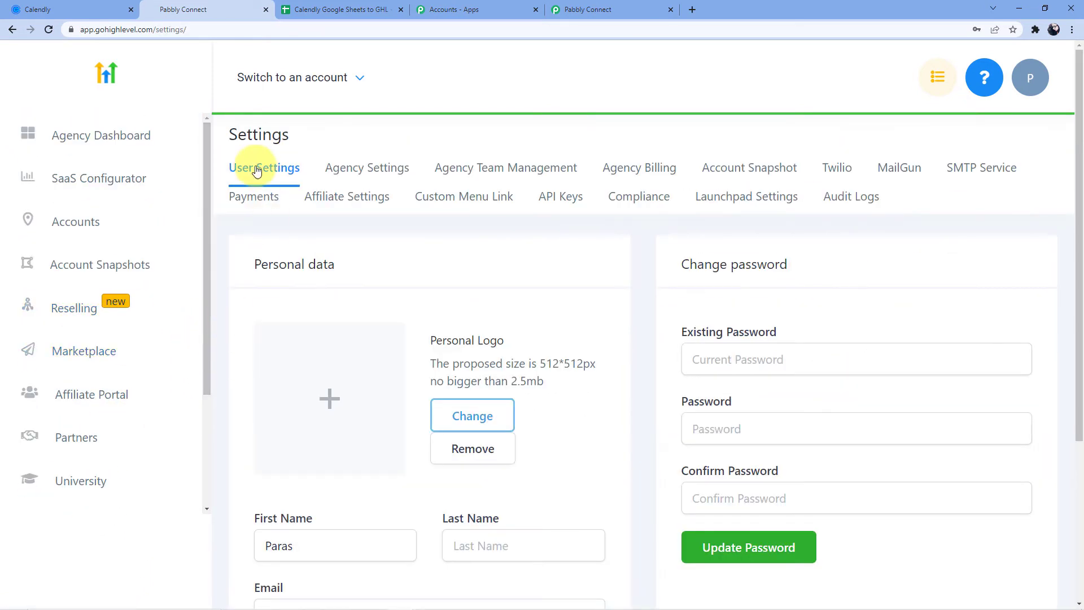
left_click(562, 197)
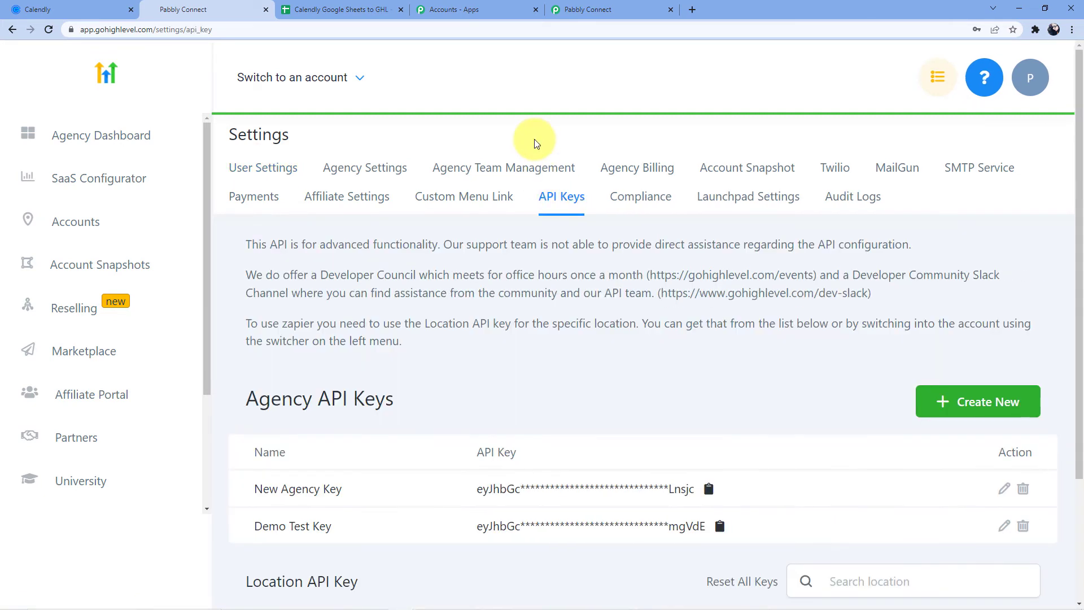
scroll(419, 283, "down", 3)
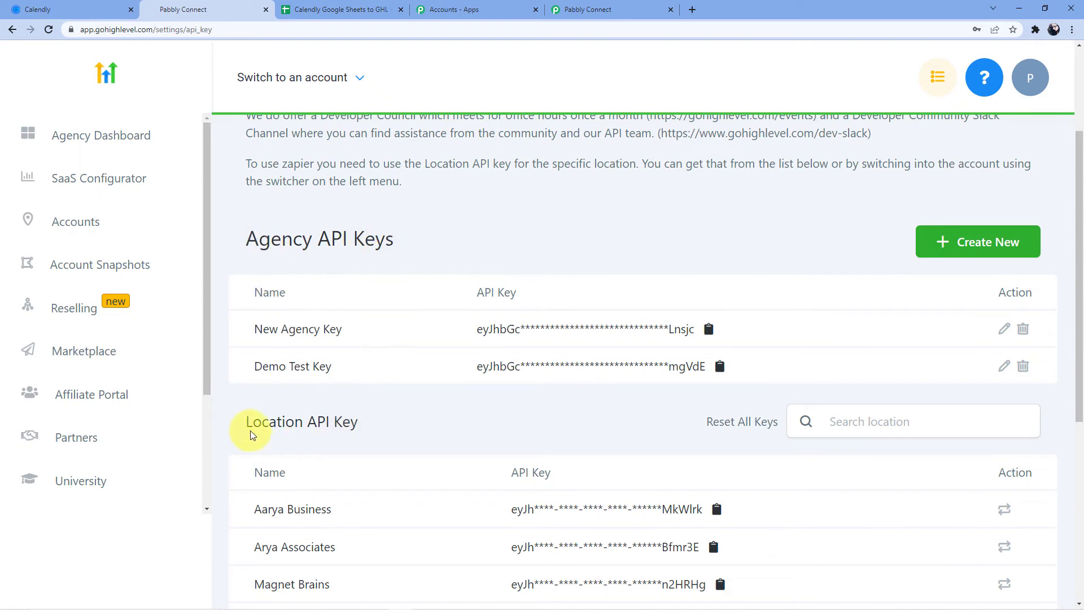
scroll(381, 434, "down", 1)
- Switch into the Arya Associates account from the account list
left_click(599, 9)
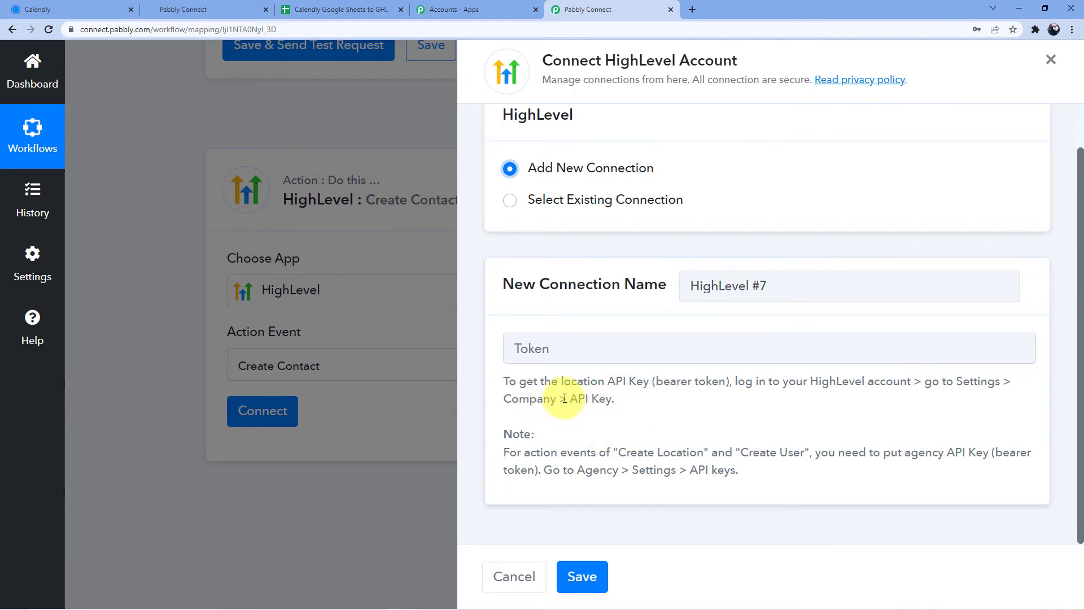
left_click(463, 7)
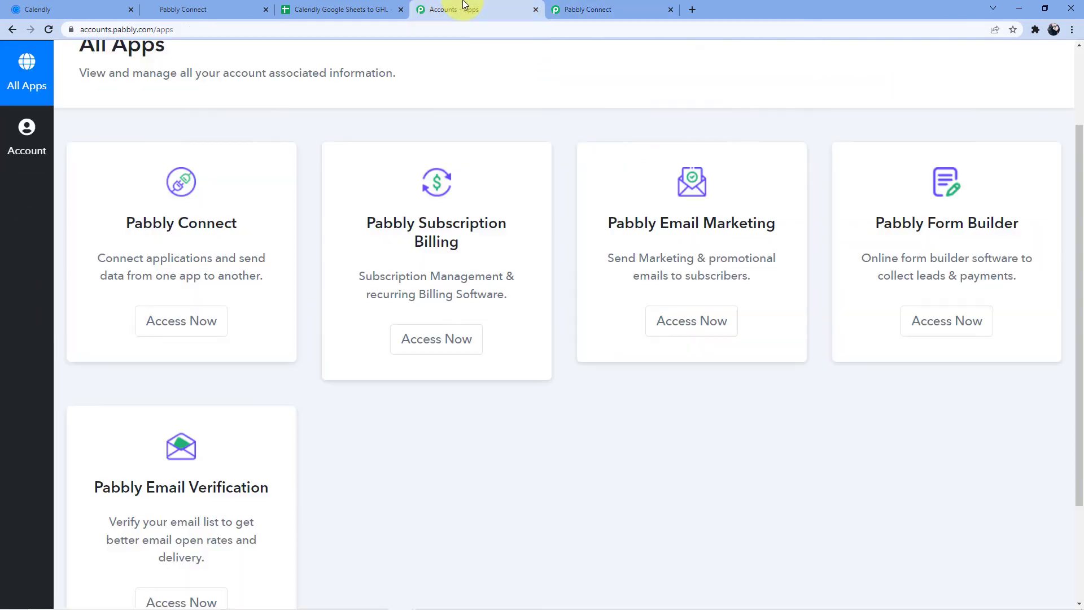
left_click(237, 8)
scroll(394, 206, "down", 3)
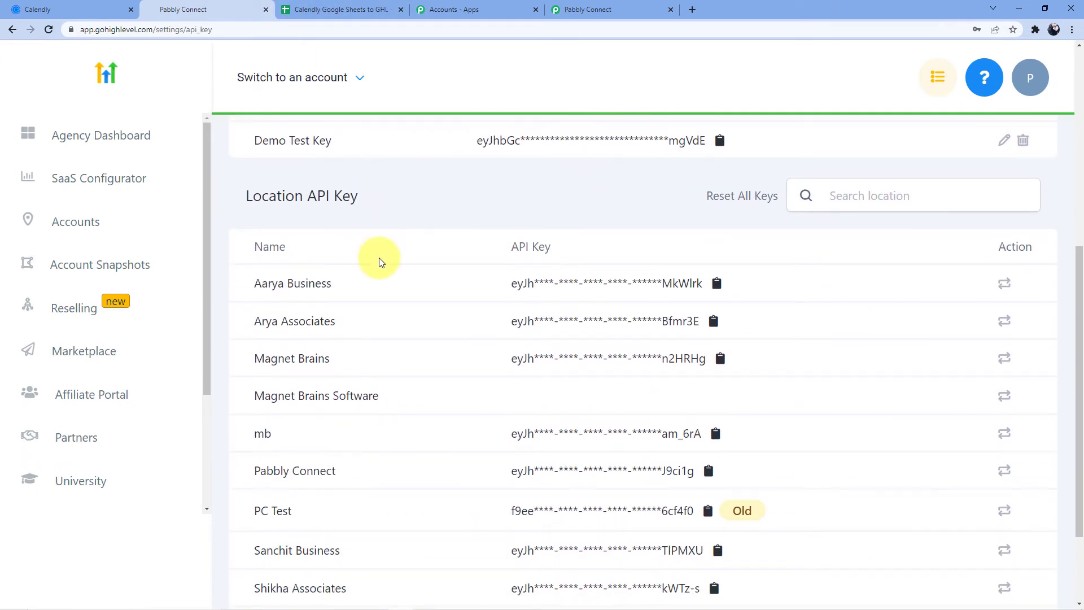
scroll(380, 254, "up", 2)
left_click(361, 79)
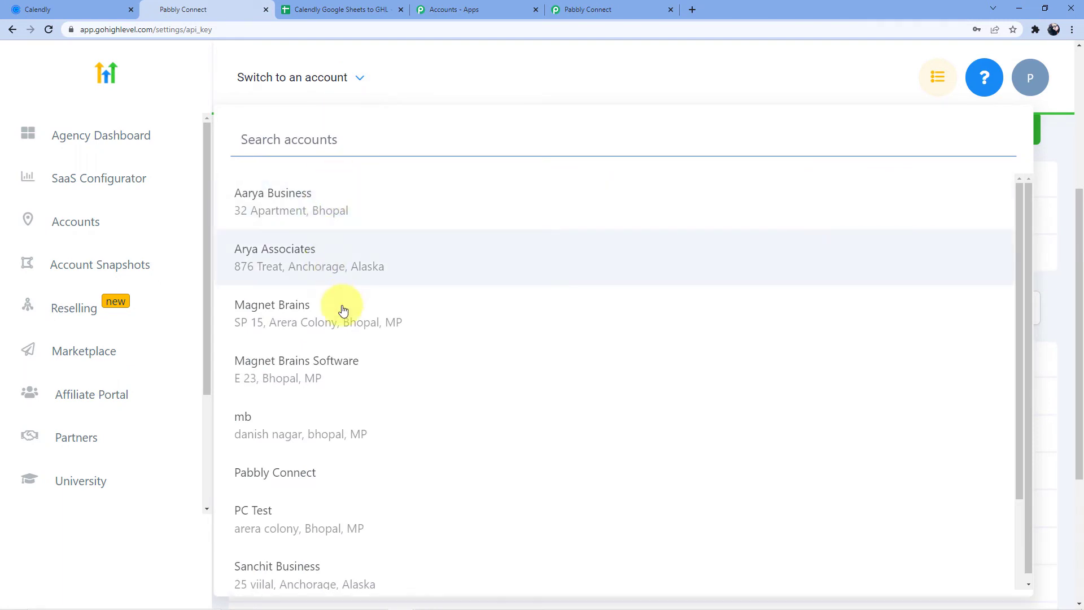
left_click(362, 79)
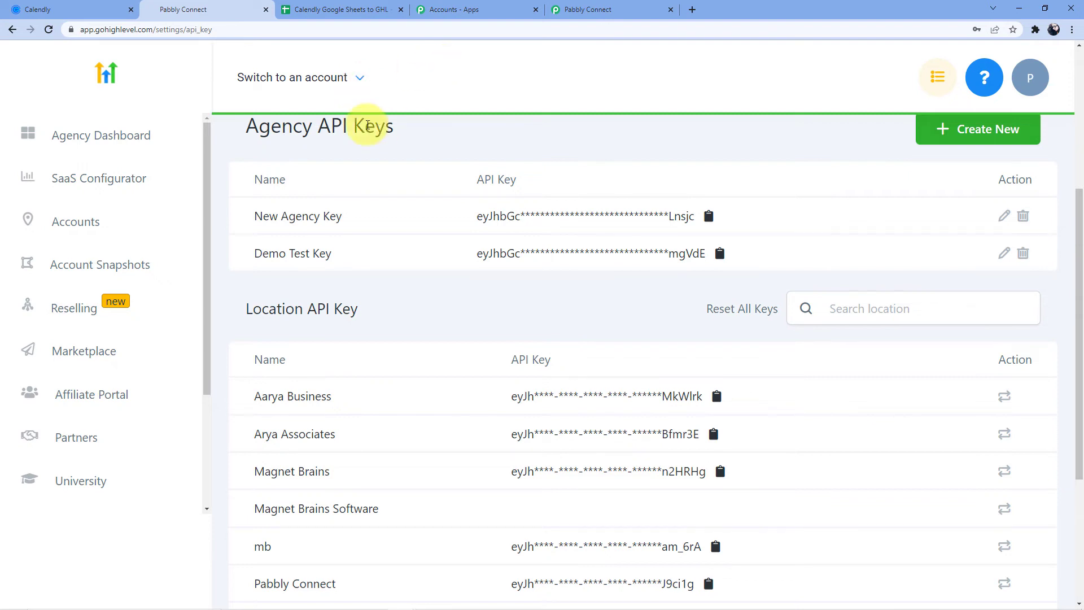
left_click(360, 79)
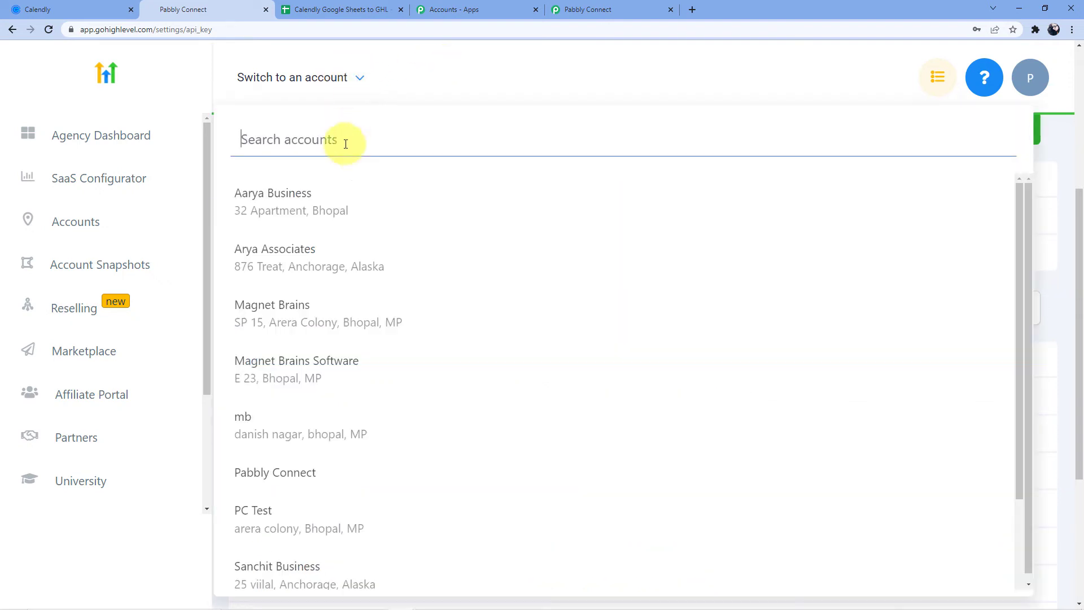
left_click(286, 253)
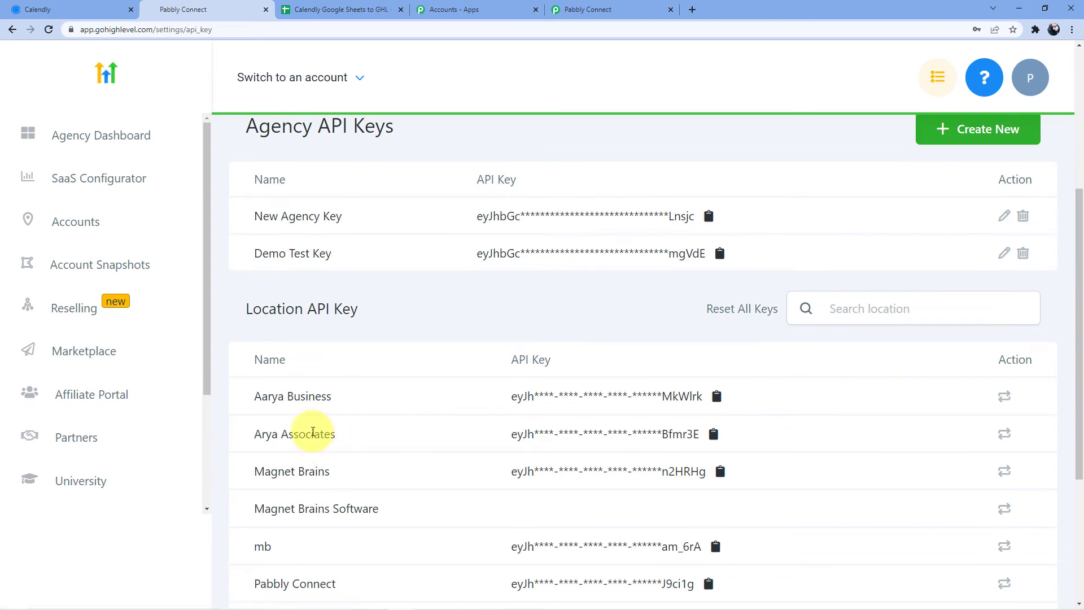
- Enter the Arya Associates dashboard, then return to API Keys and scroll to the Location API Key list
left_click(293, 436)
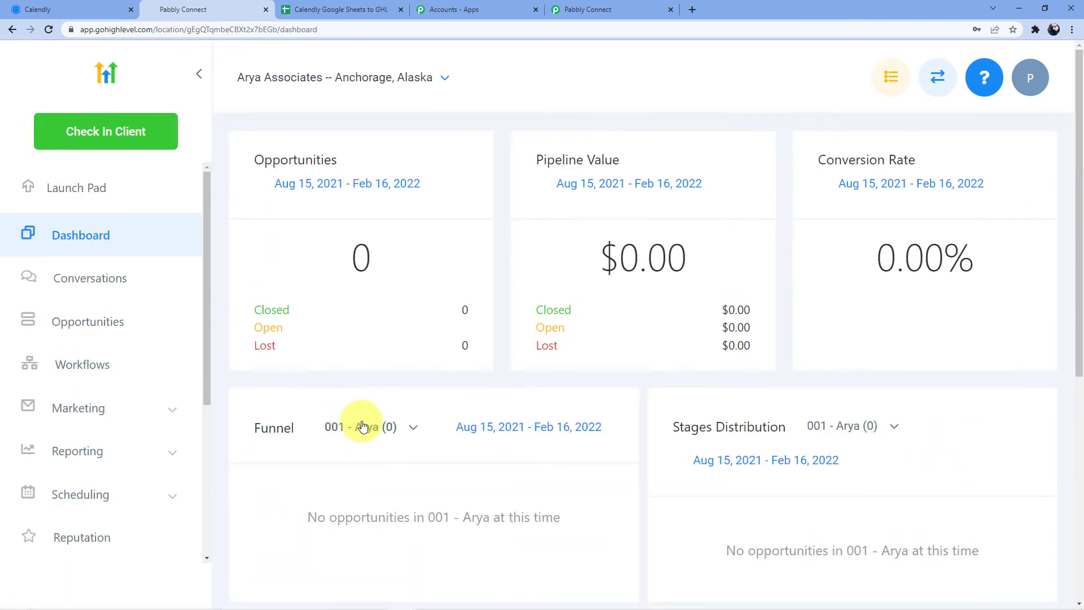
scroll(598, 377, "down", 10)
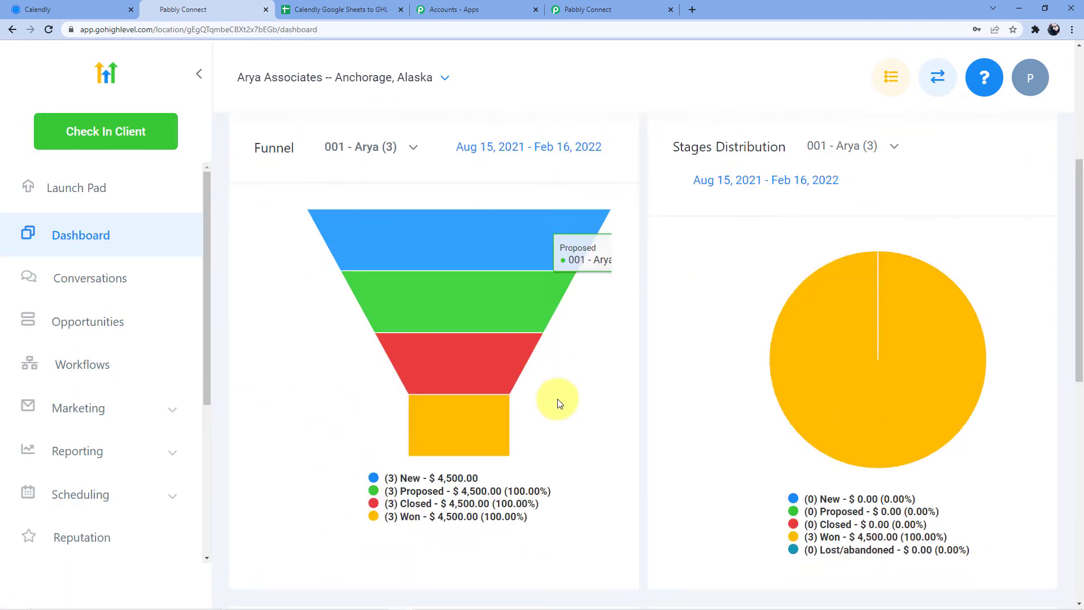
scroll(429, 387, "up", 5)
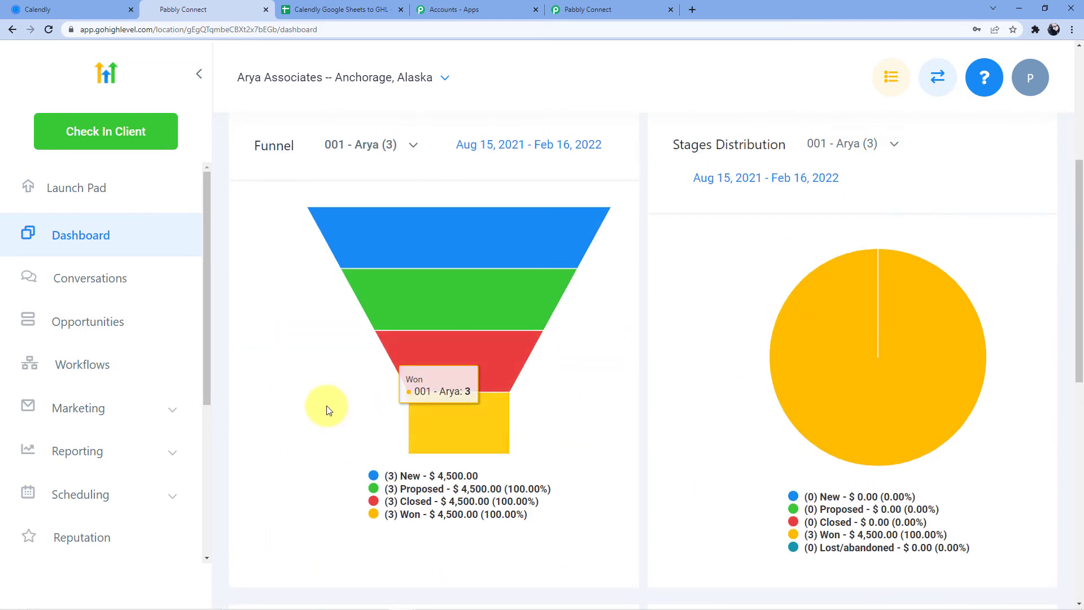
scroll(327, 409, "up", 5)
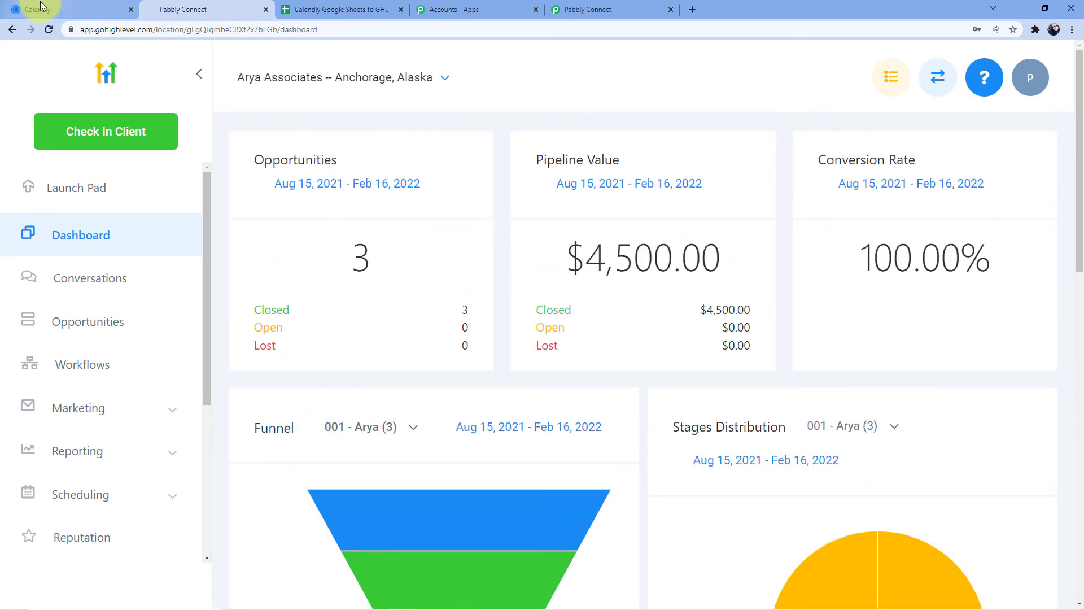
left_click(11, 31)
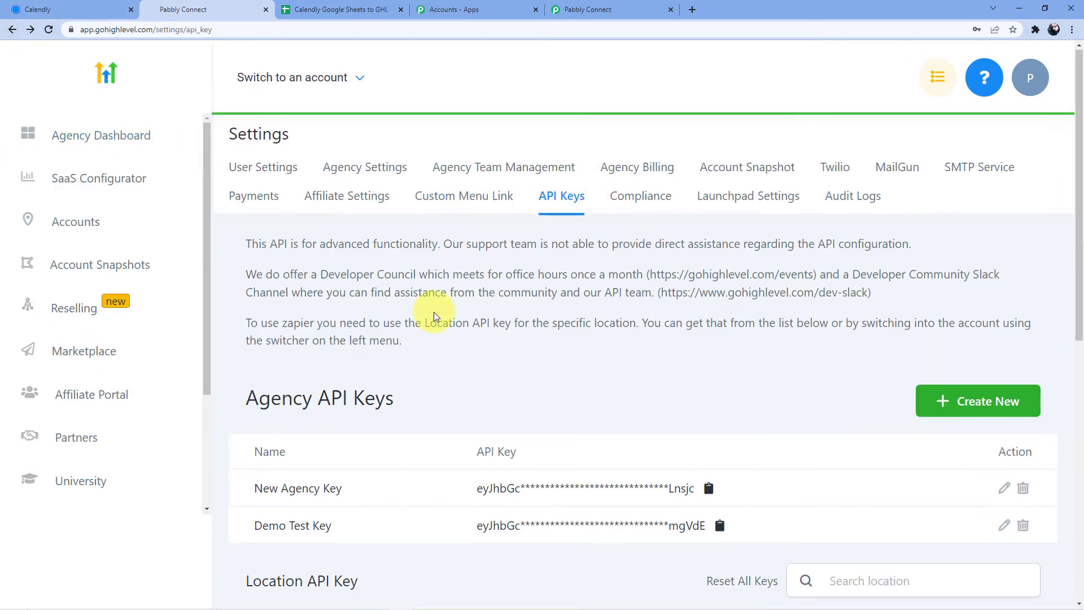
scroll(424, 324, "down", 5)
scroll(424, 323, "down", 2)
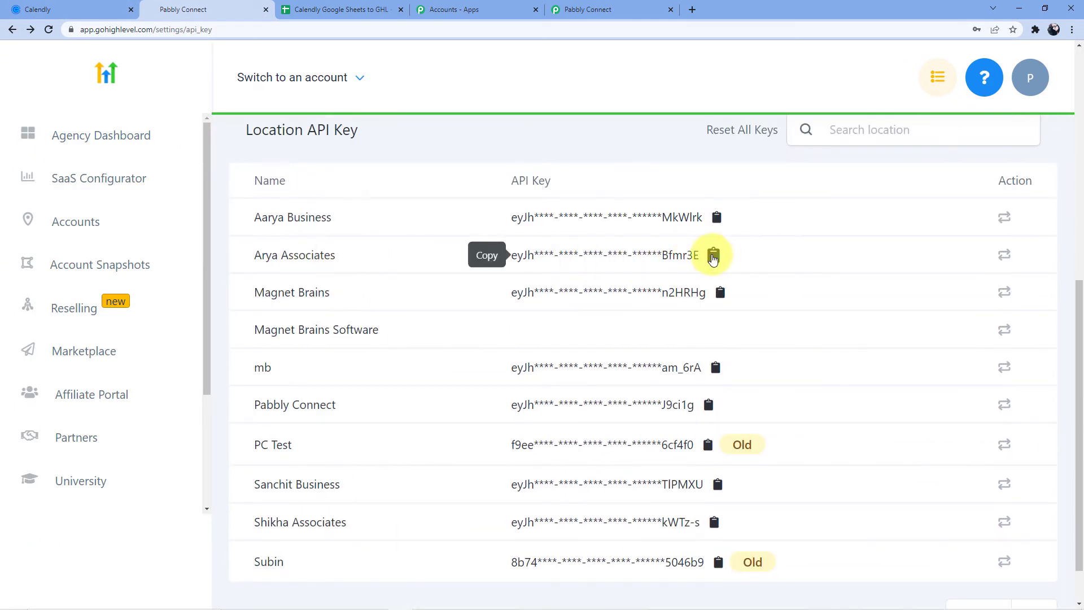
- Connect the HighLevel Create Contact step using the copied Arya Associates location API key as token
left_click(588, 10)
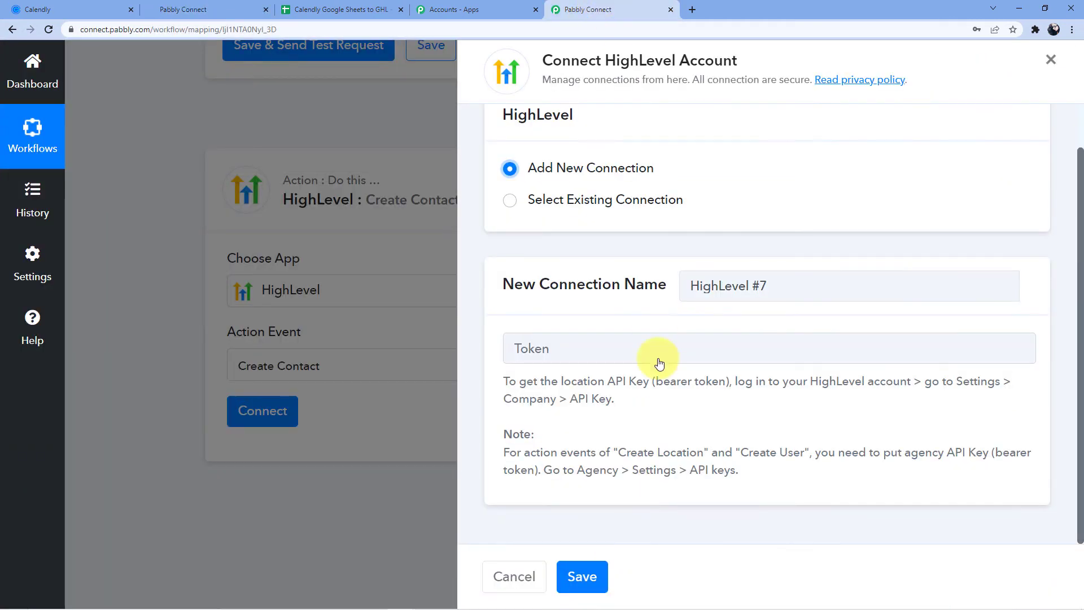
left_click(582, 349)
key("ctrl+v")
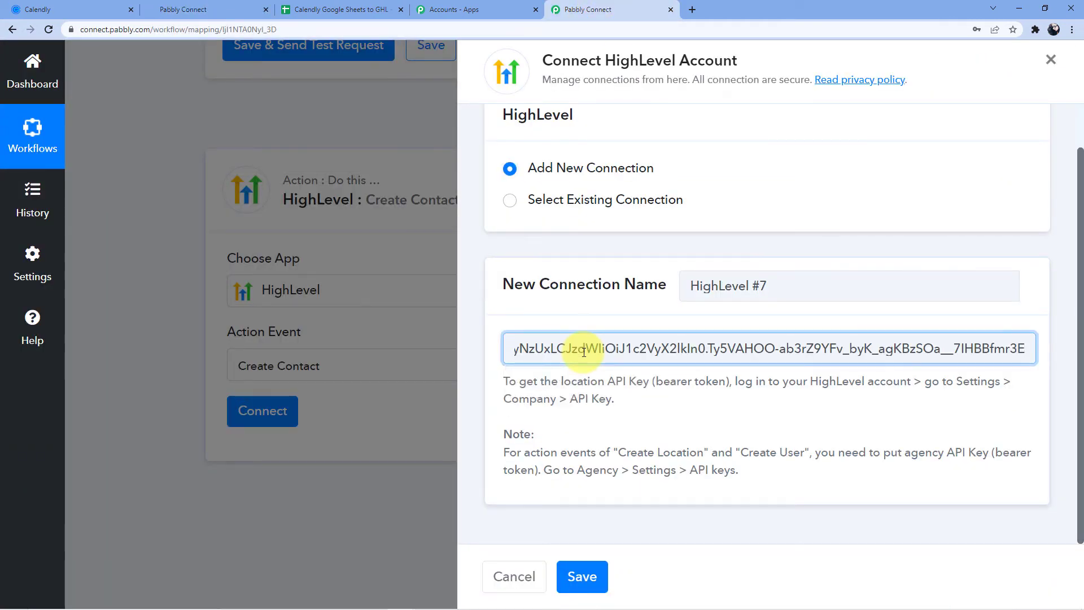
left_click(582, 576)
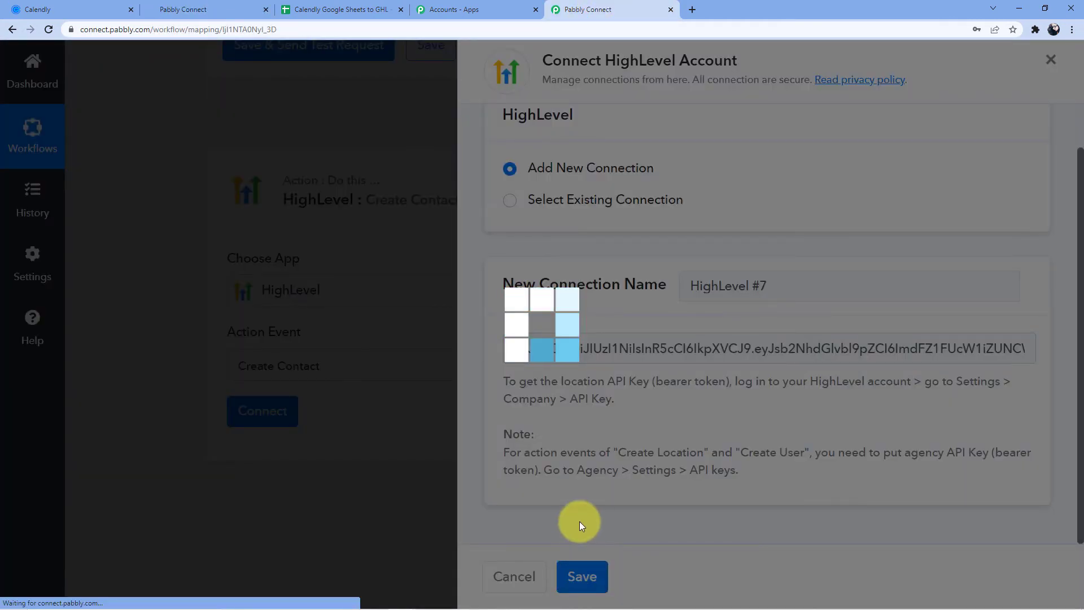
scroll(459, 392, "down", 2)
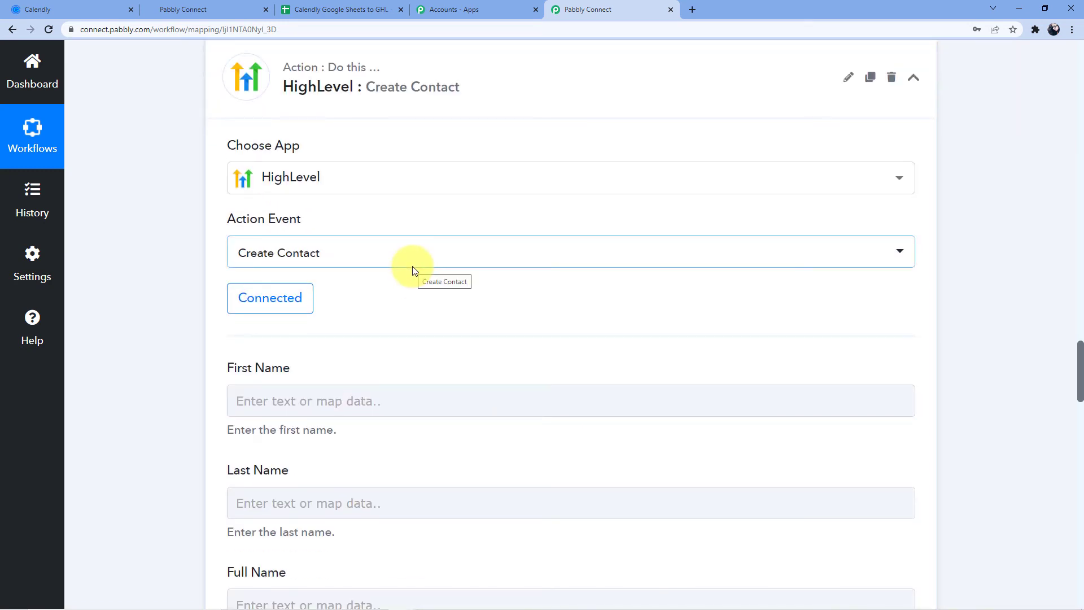
- Try mapping Invitee Name into First Name, then clear it, leaving First and Last Name empty
scroll(418, 266, "down", 1)
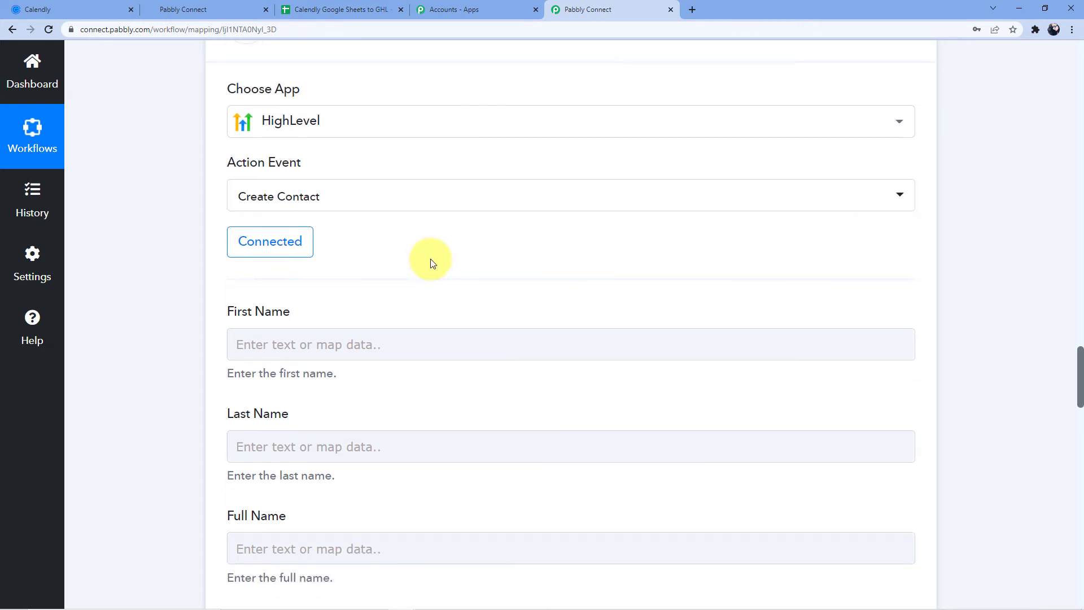
scroll(445, 225, "down", 2)
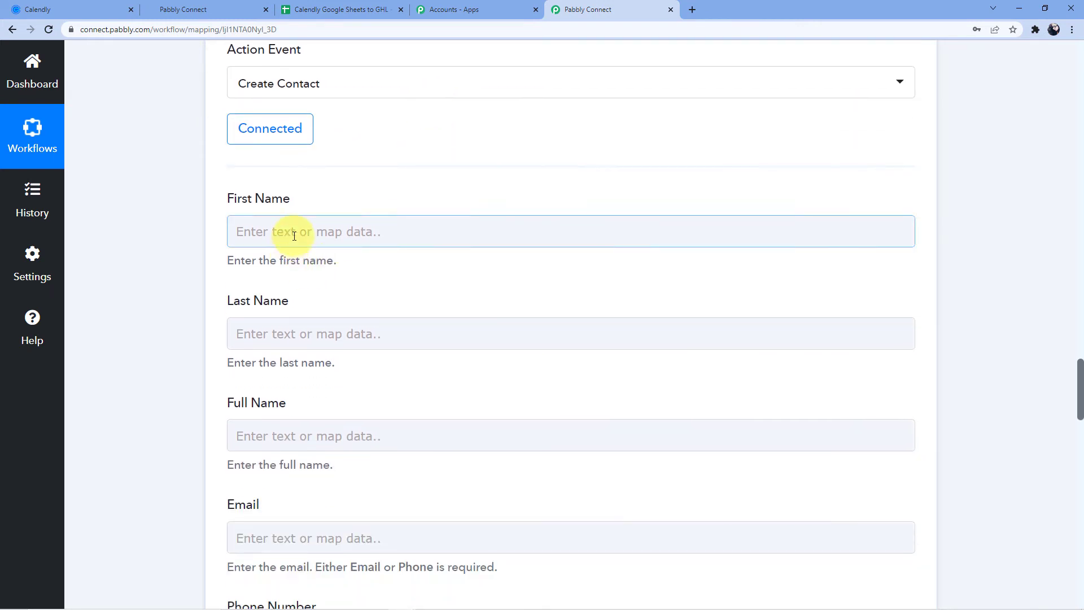
left_click(294, 236)
scroll(339, 282, "down", 1)
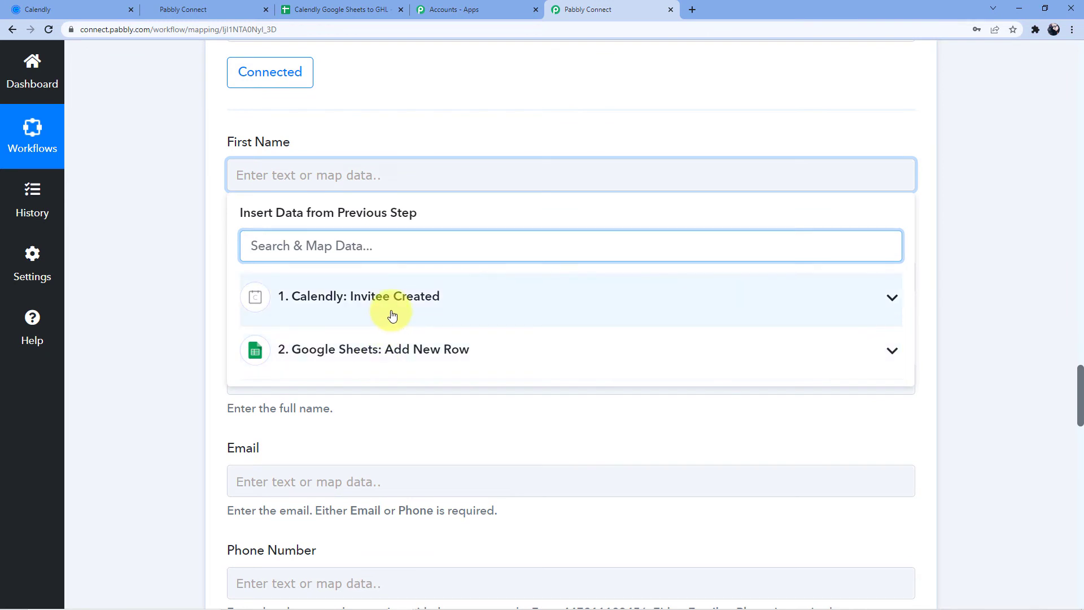
left_click(392, 315)
scroll(409, 332, "down", 10)
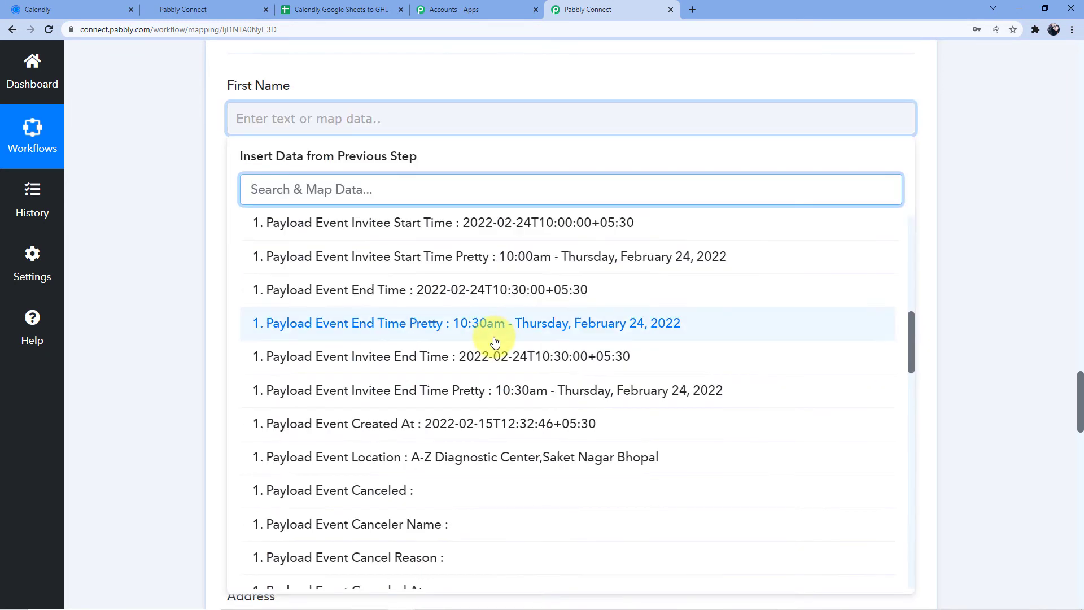
scroll(495, 341, "down", 6)
left_click(390, 390)
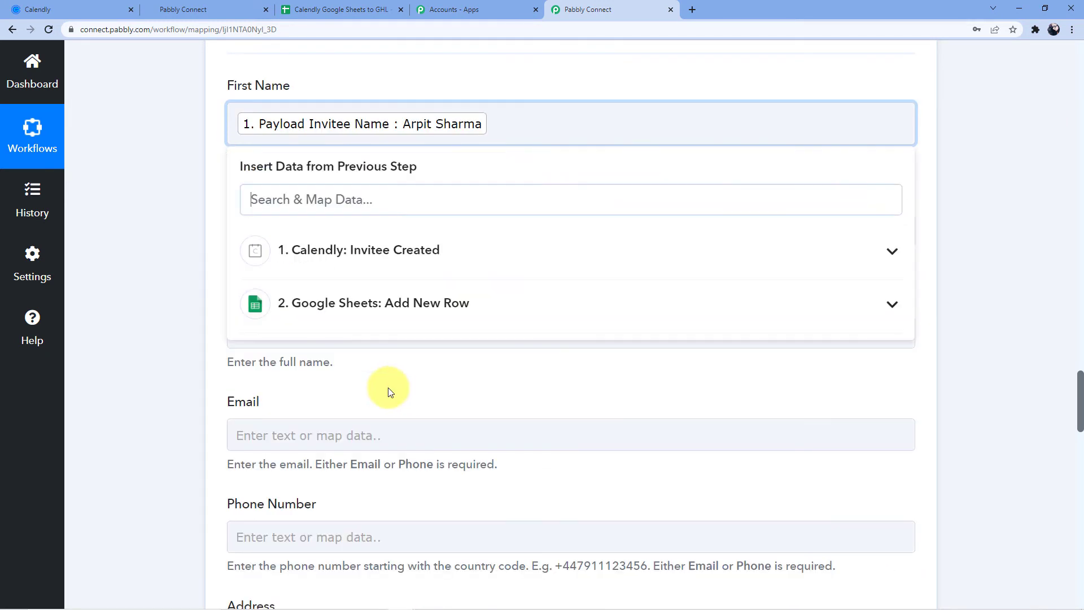
left_click(168, 244)
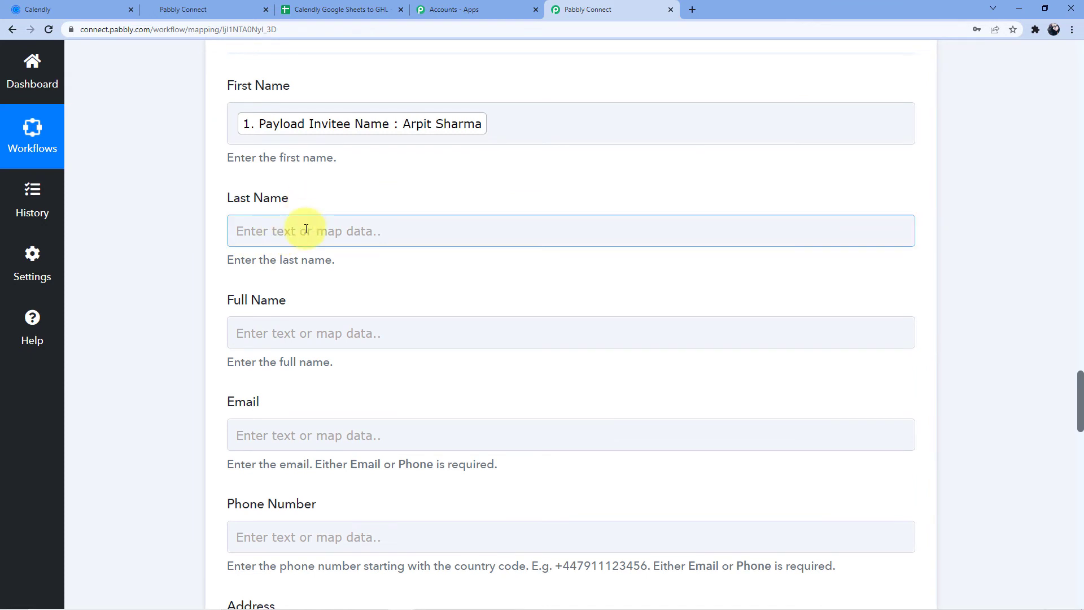
left_click(306, 228)
left_click(339, 201)
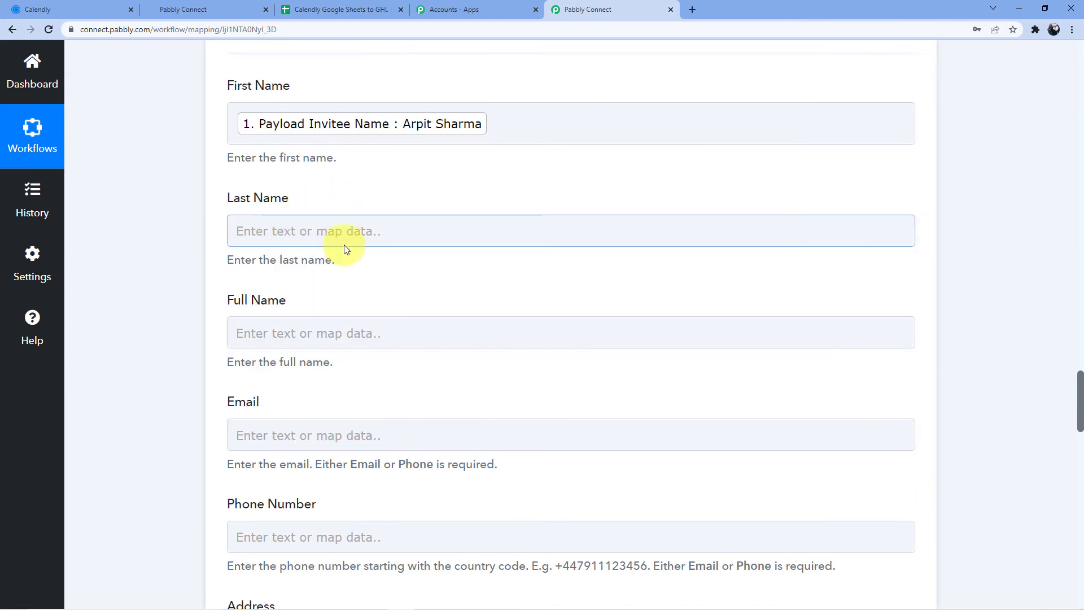
left_click(420, 137)
key("ctrl+a")
key("BackSpace")
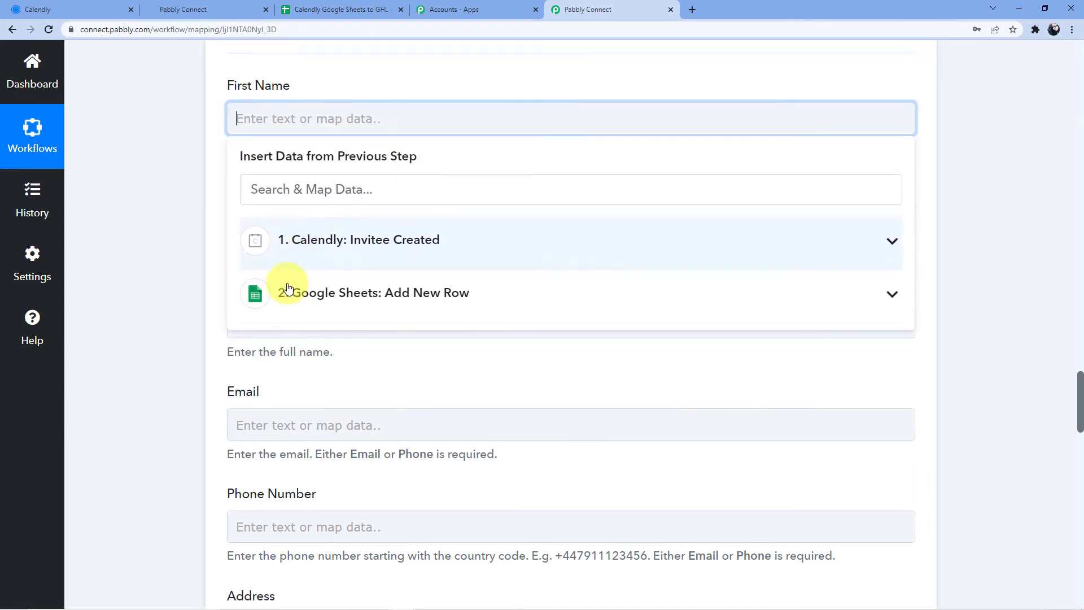
left_click(193, 213)
- Map the Calendly Invitee Name into the Full Name field
left_click(286, 310)
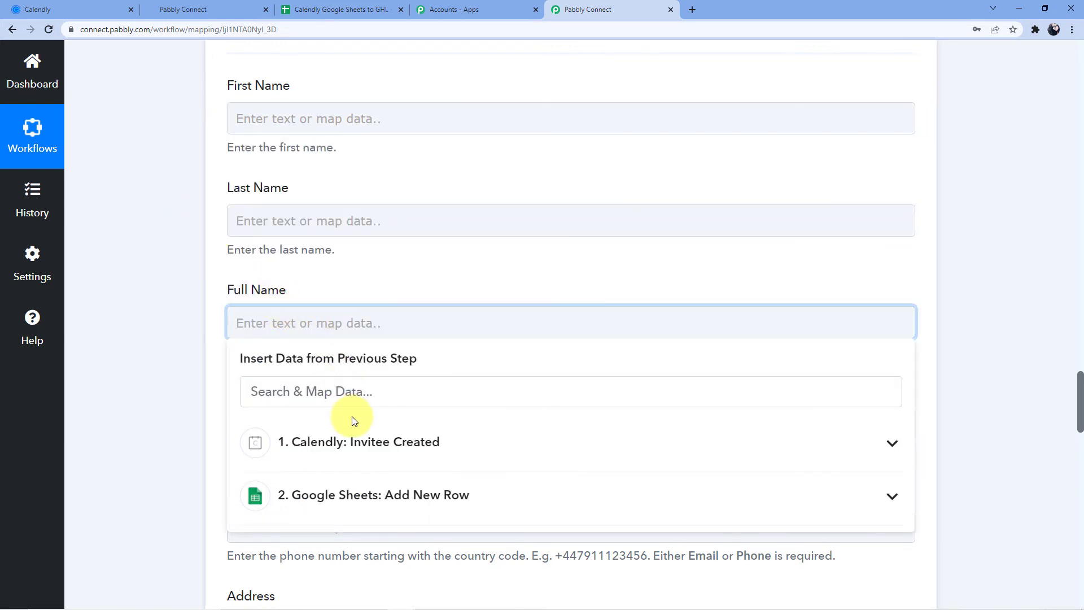
left_click(365, 442)
scroll(395, 443, "down", 5)
scroll(724, 320, "down", 1)
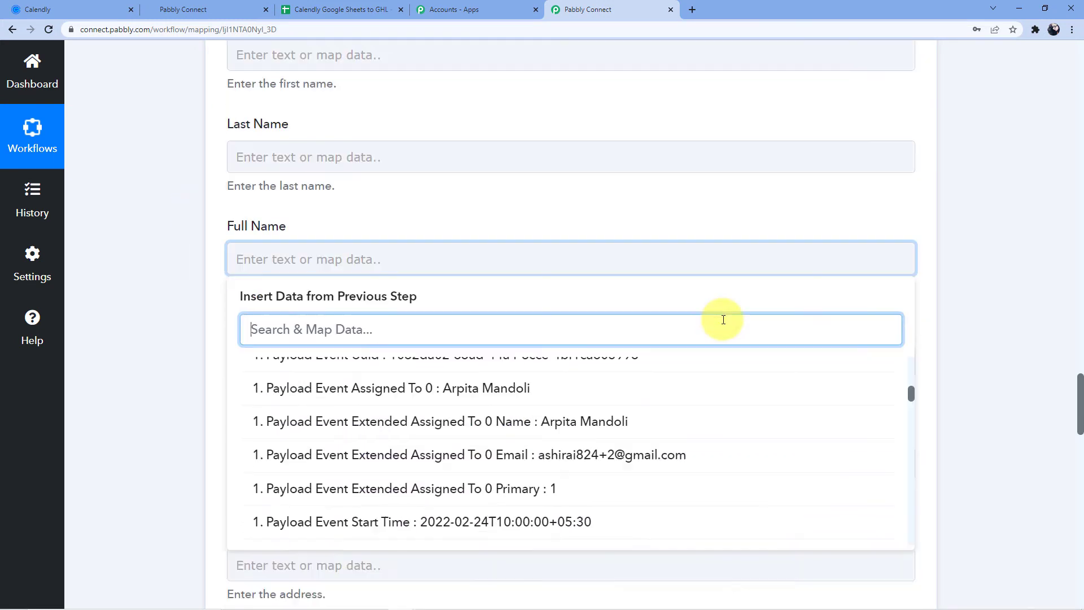
scroll(557, 346, "down", 10)
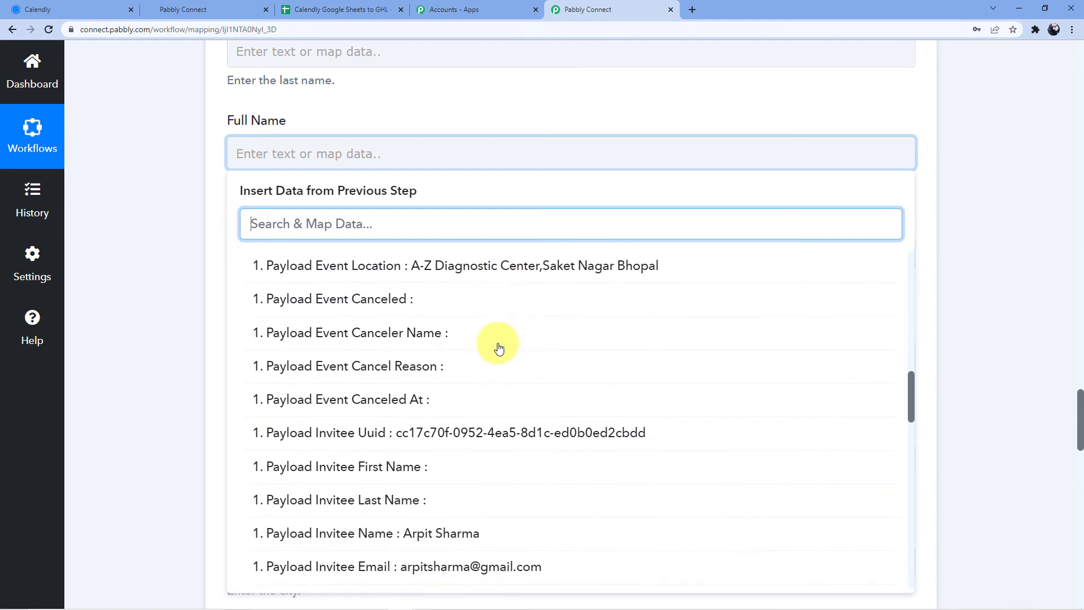
scroll(499, 348, "down", 3)
left_click(476, 379)
left_click(114, 254)
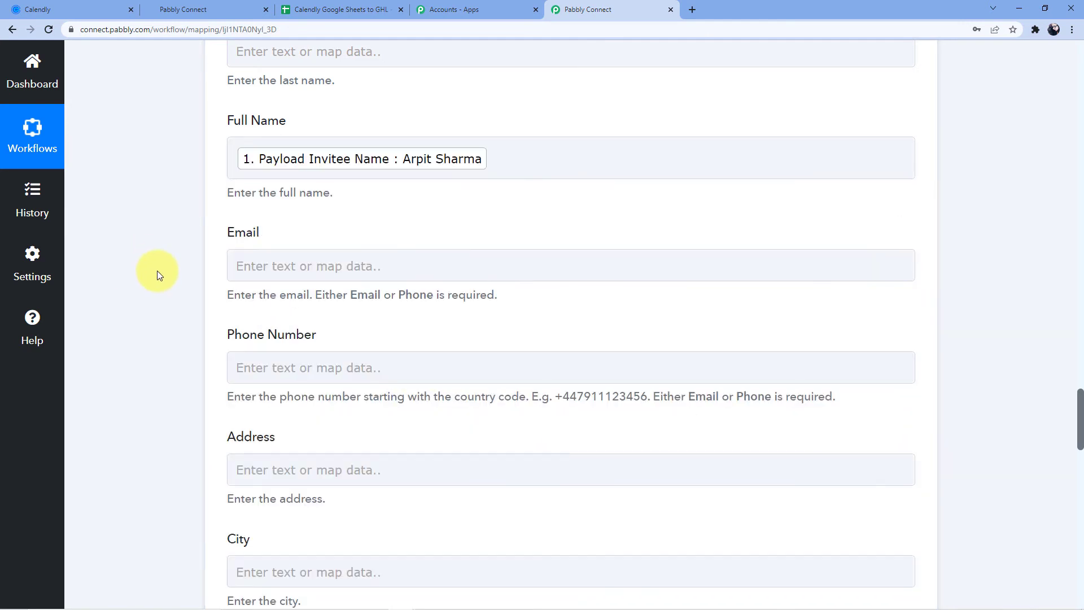
- Map the Calendly Invitee Email into the Email field
left_click(252, 272)
left_click(371, 440)
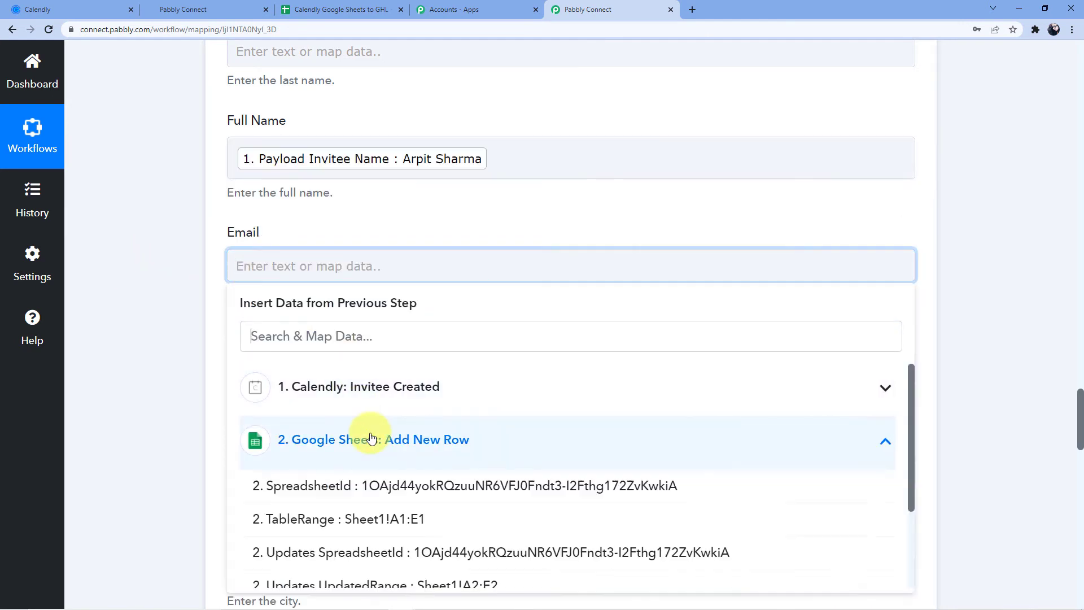
left_click(392, 390)
scroll(387, 395, "down", 10)
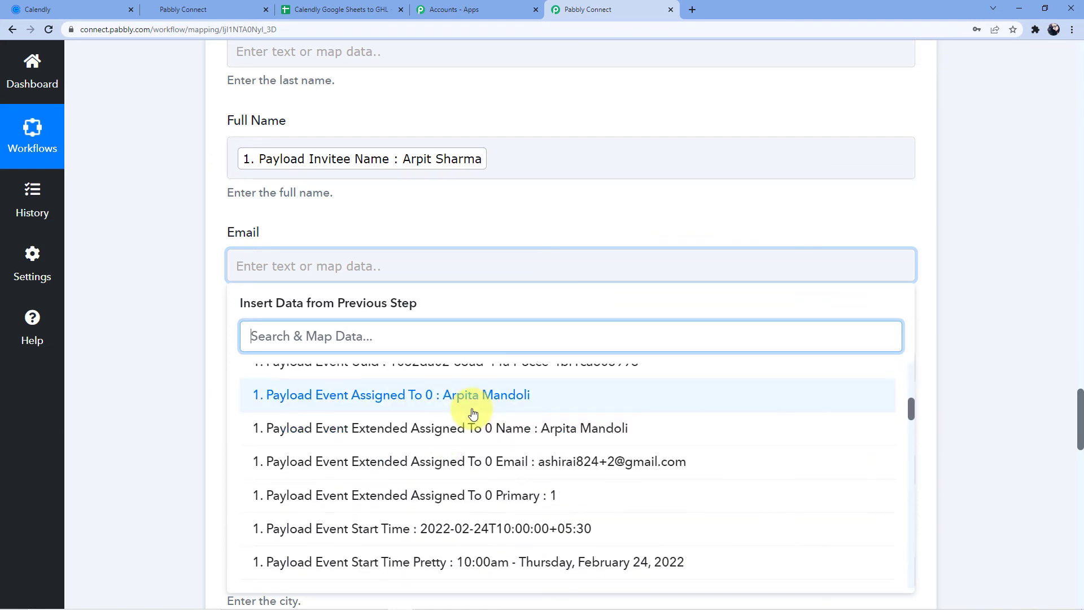
scroll(473, 414, "down", 15)
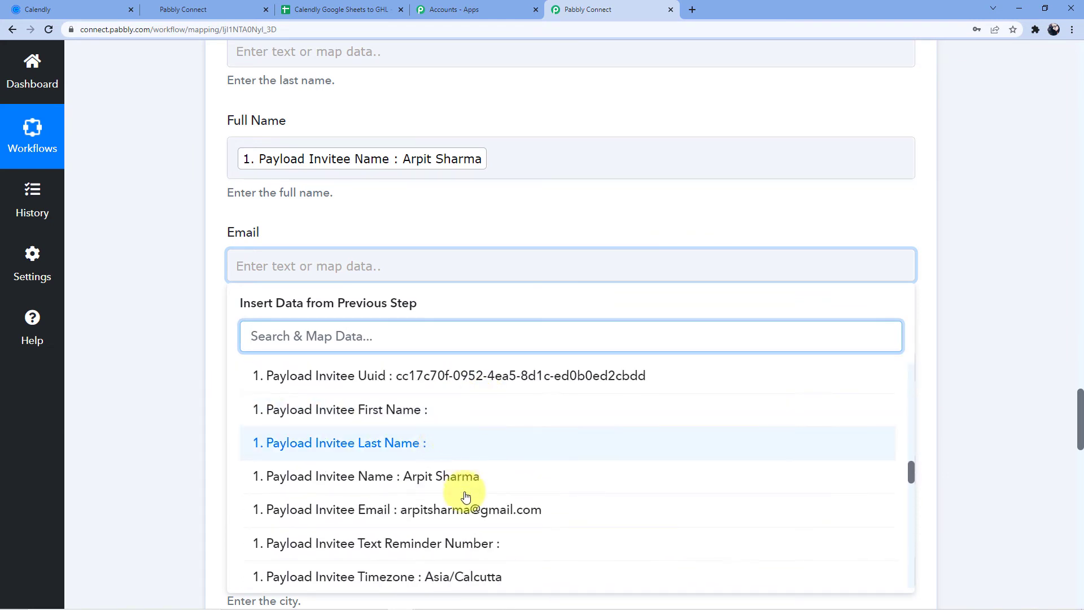
left_click(466, 498)
- Map Questions And Answers 1 Answer into Phone Number, leaving Address empty
left_click(286, 377)
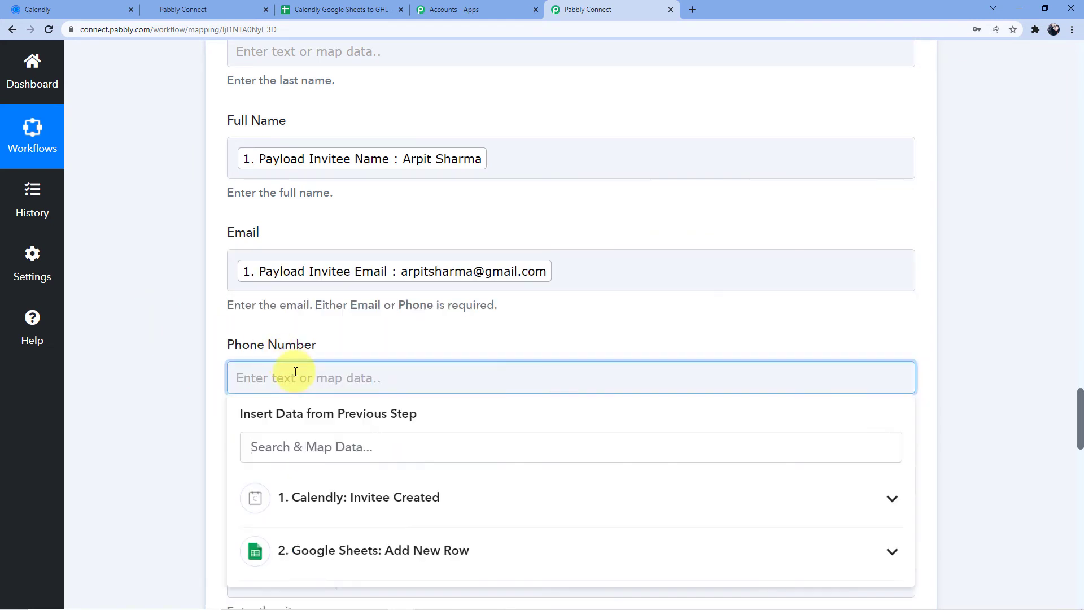
left_click(370, 495)
scroll(520, 453, "down", 5)
scroll(557, 416, "down", 12)
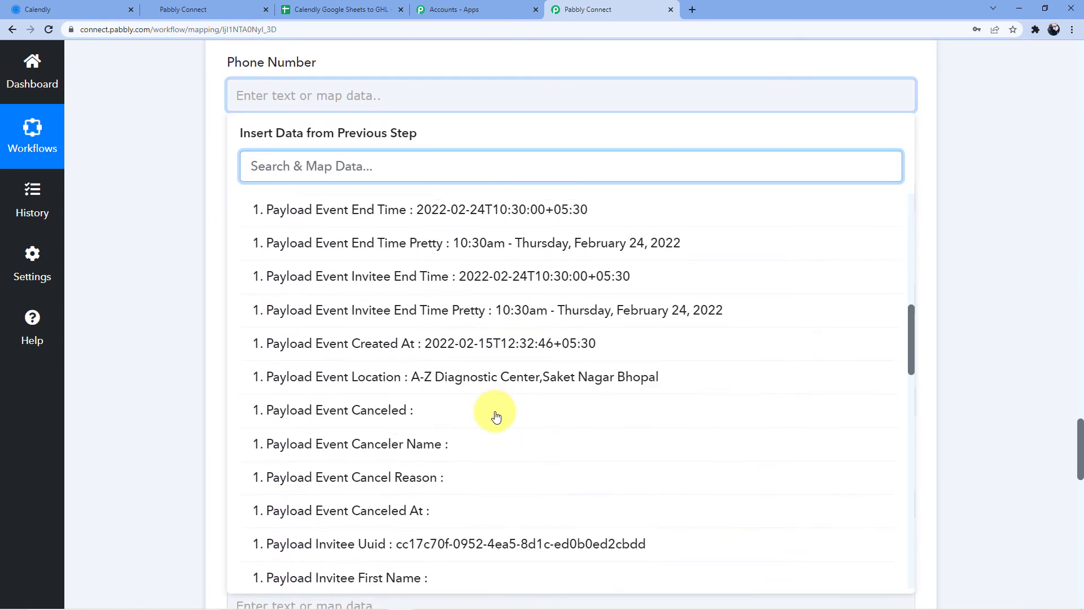
scroll(497, 415, "down", 12)
left_click(497, 345)
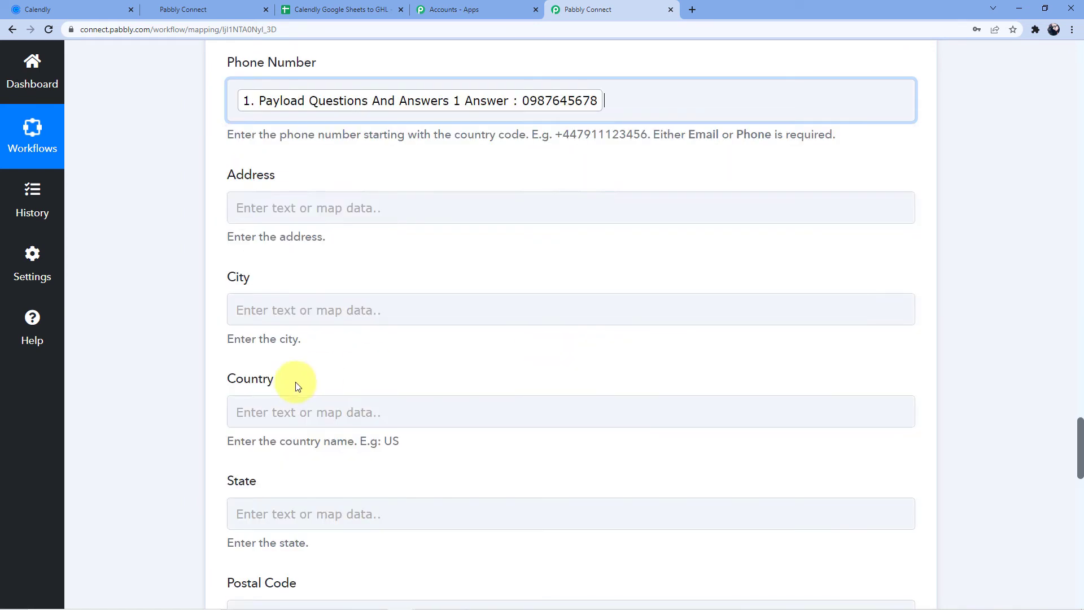
left_click(165, 310)
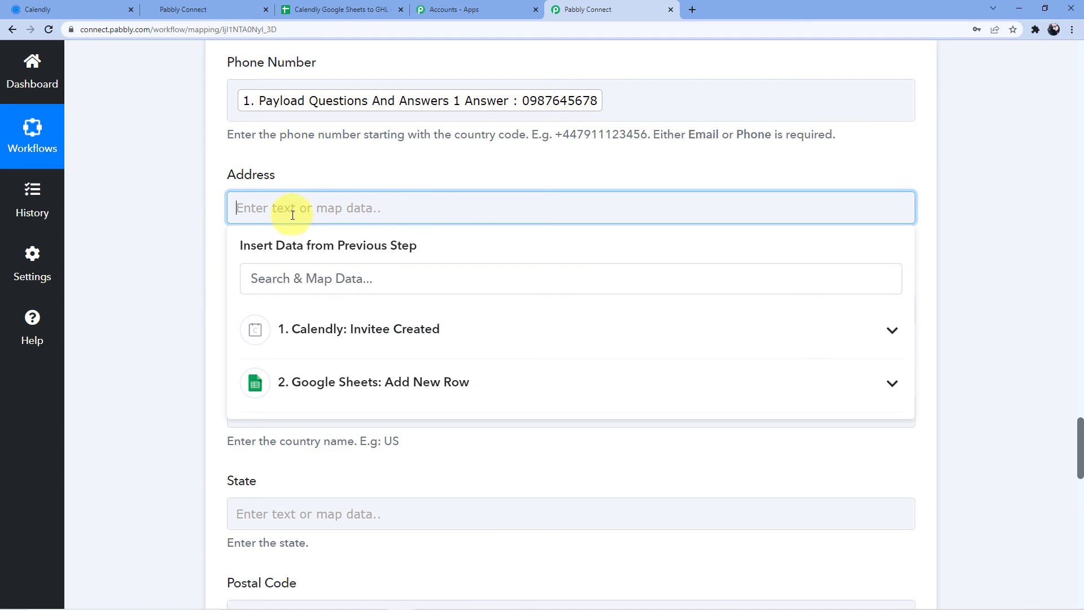
left_click(174, 203)
scroll(273, 293, "down", 5)
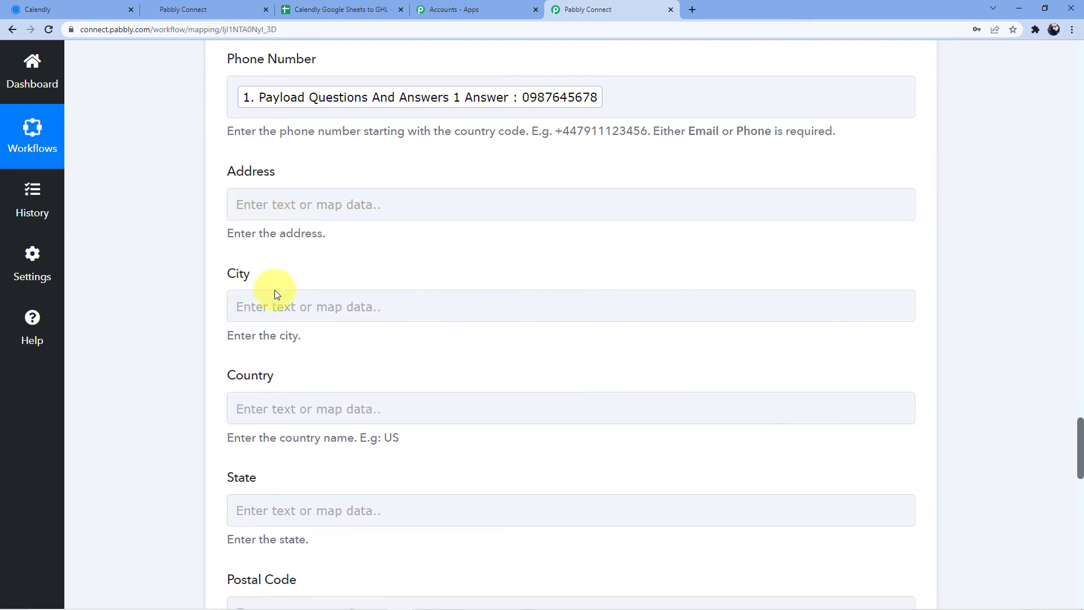
scroll(252, 302, "down", 8)
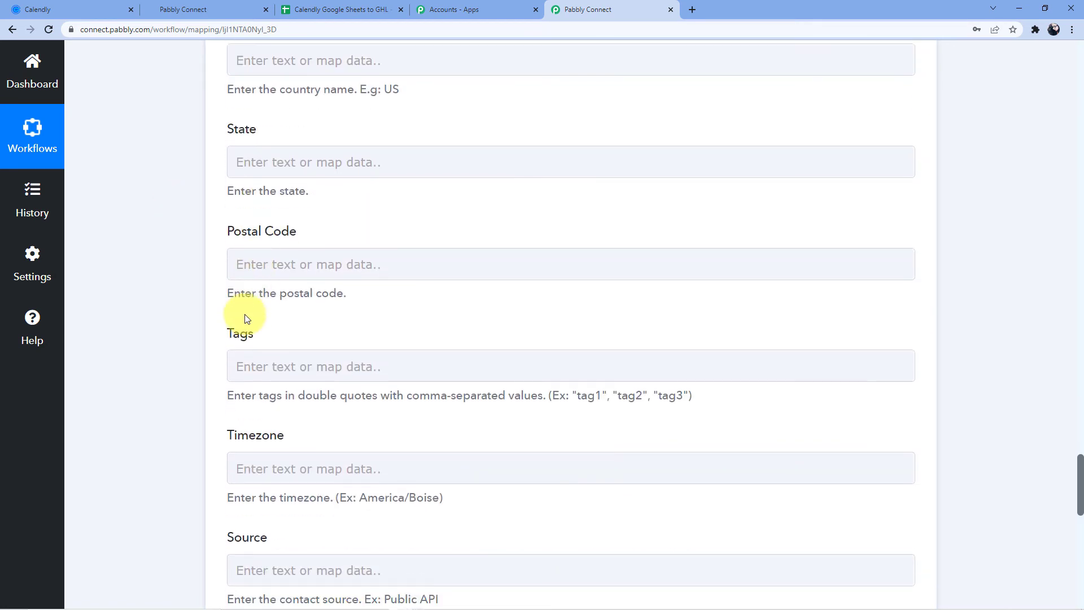
scroll(171, 320, "up", 15)
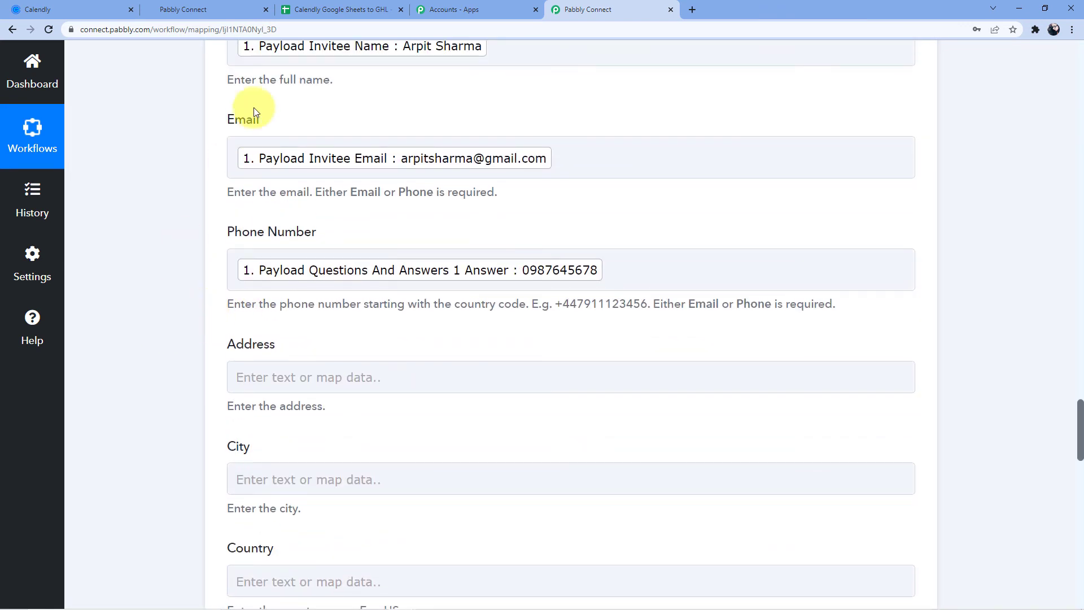
scroll(265, 160, "up", 2)
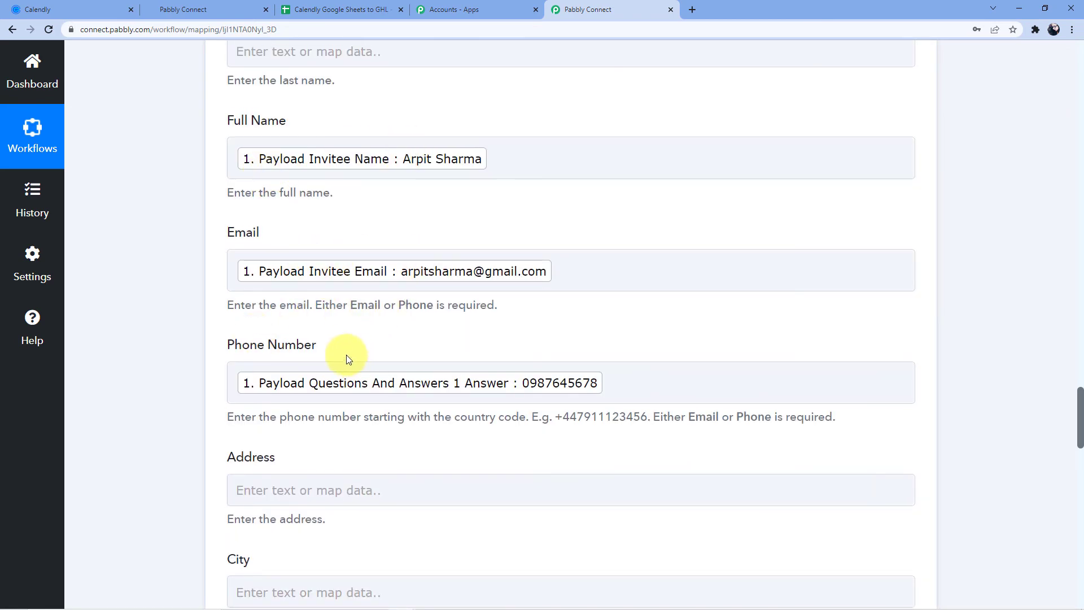
scroll(243, 290, "down", 8)
scroll(119, 333, "down", 14)
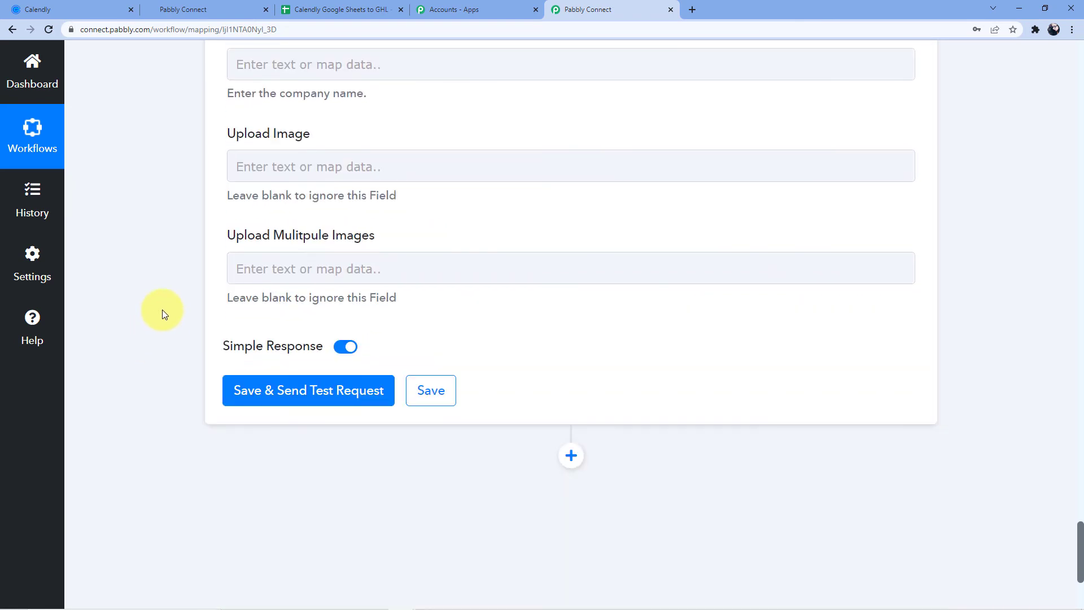
- Save and send a test request to HighLevel, review the returned contact, then return to the API key page
left_click(298, 389)
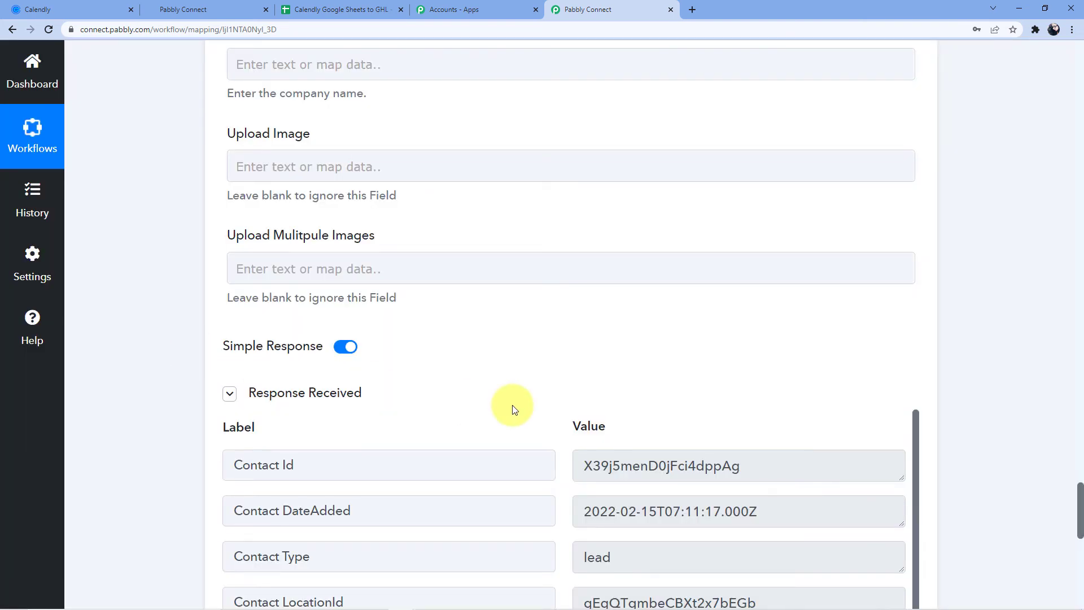
scroll(515, 395, "down", 6)
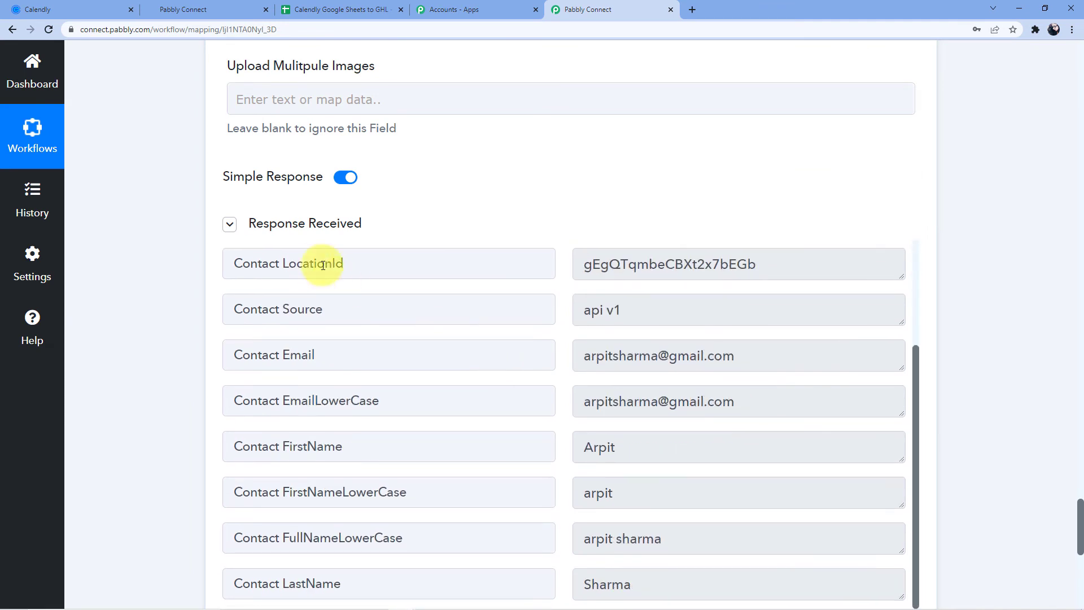
left_click(211, 6)
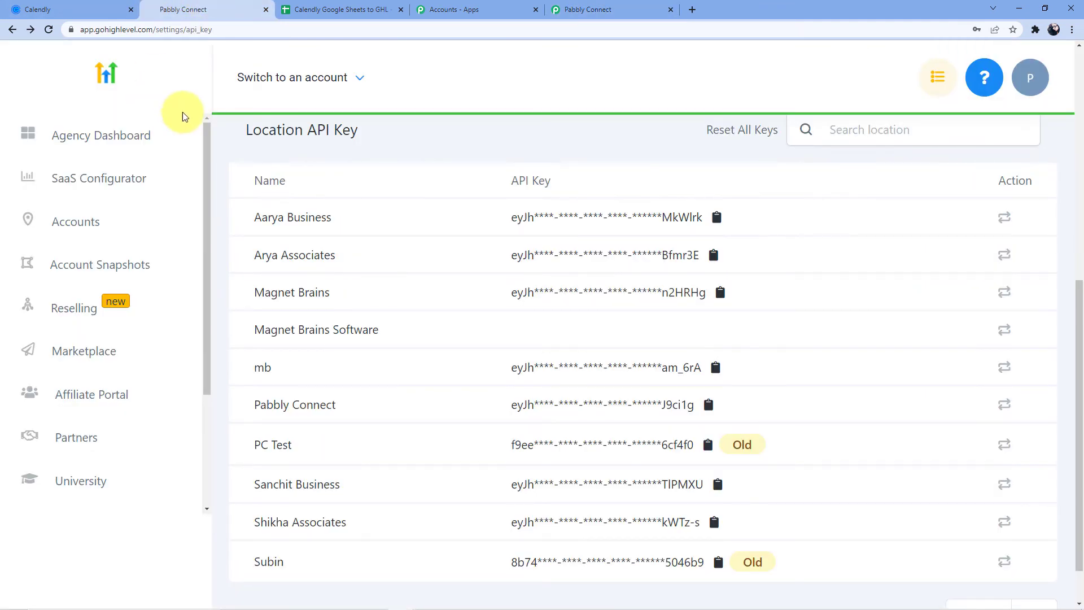
- Switch HighLevel into the Arya Associates account
scroll(226, 128, "up", 1)
left_click(308, 78)
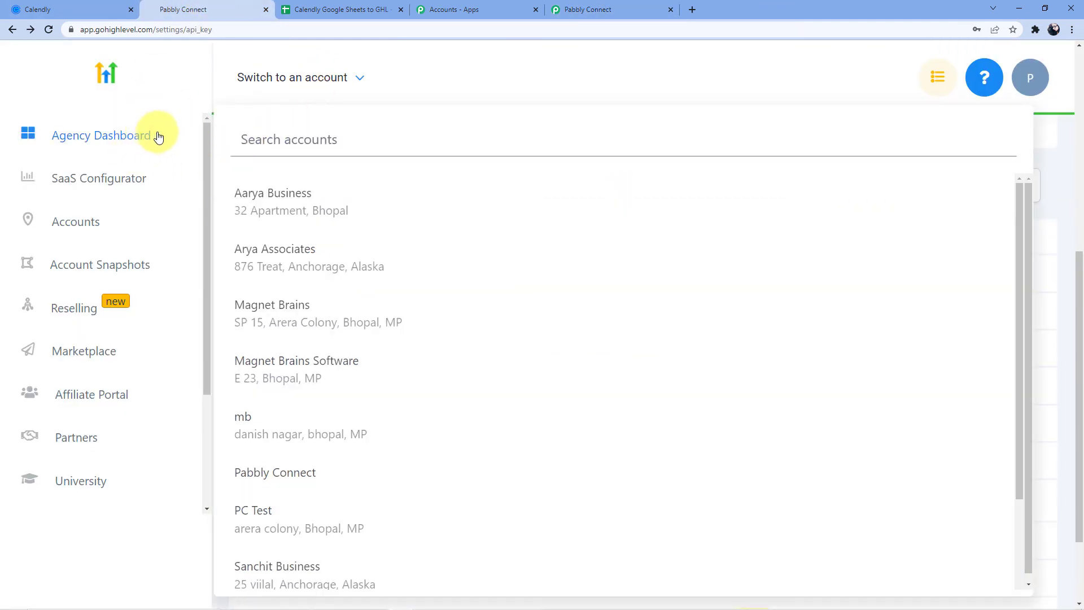
left_click(274, 252)
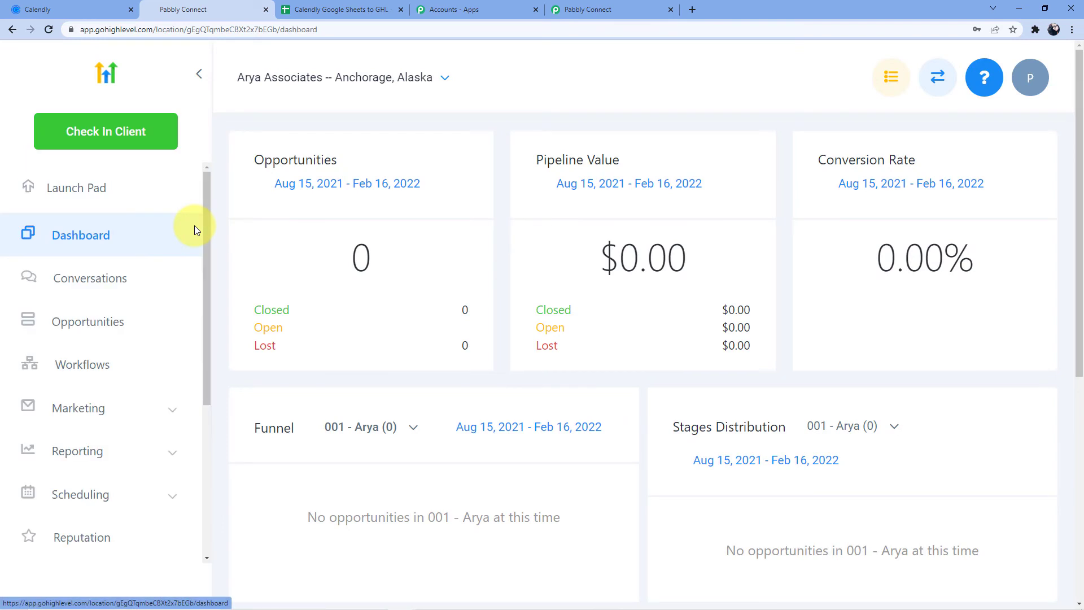
- Open the Arya Associates contacts list, showing the new contact atop 12 records
left_click(117, 407)
scroll(134, 373, "down", 3)
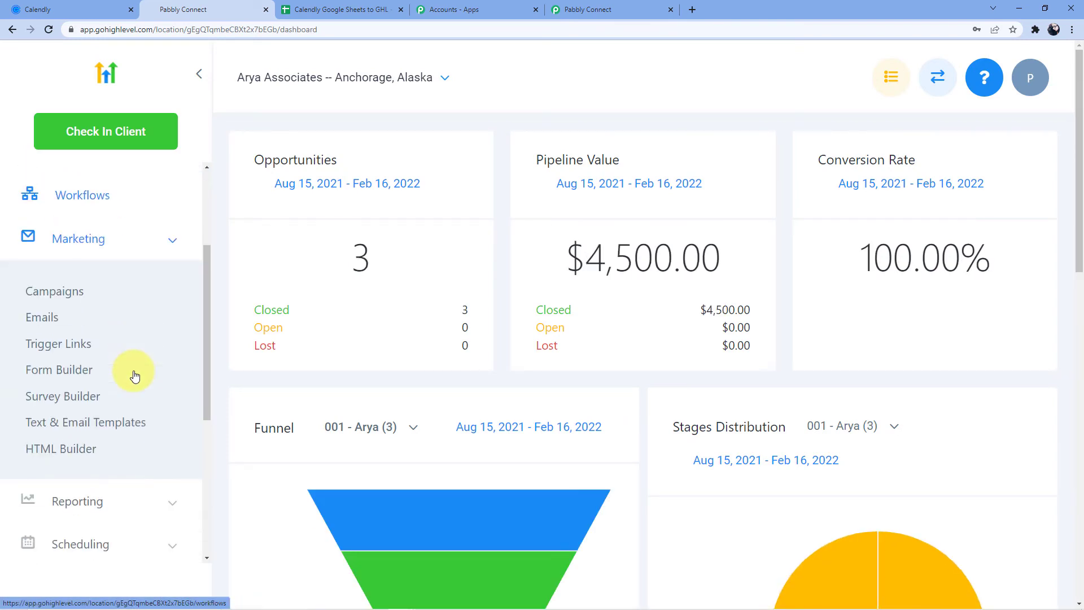
scroll(97, 355, "down", 2)
scroll(97, 362, "down", 10)
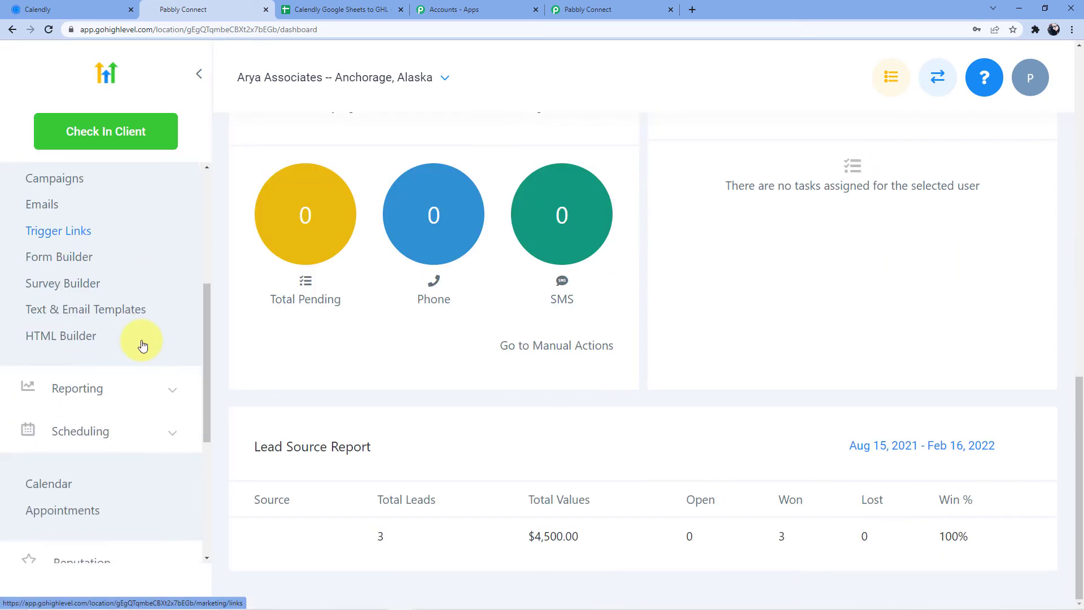
scroll(153, 308, "down", 4)
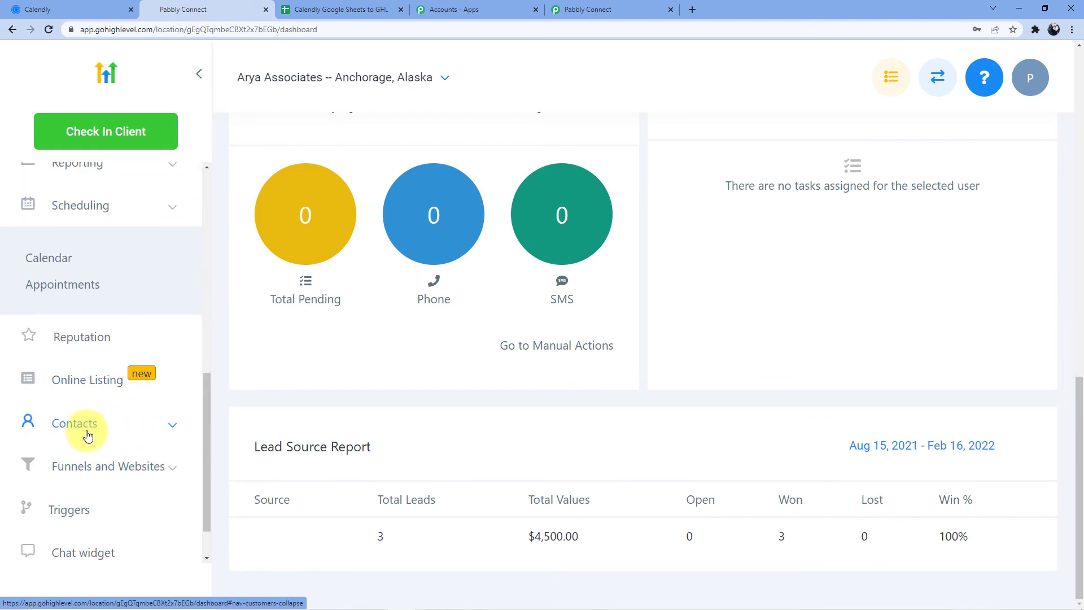
left_click(88, 434)
scroll(107, 495, "down", 1)
left_click(97, 423)
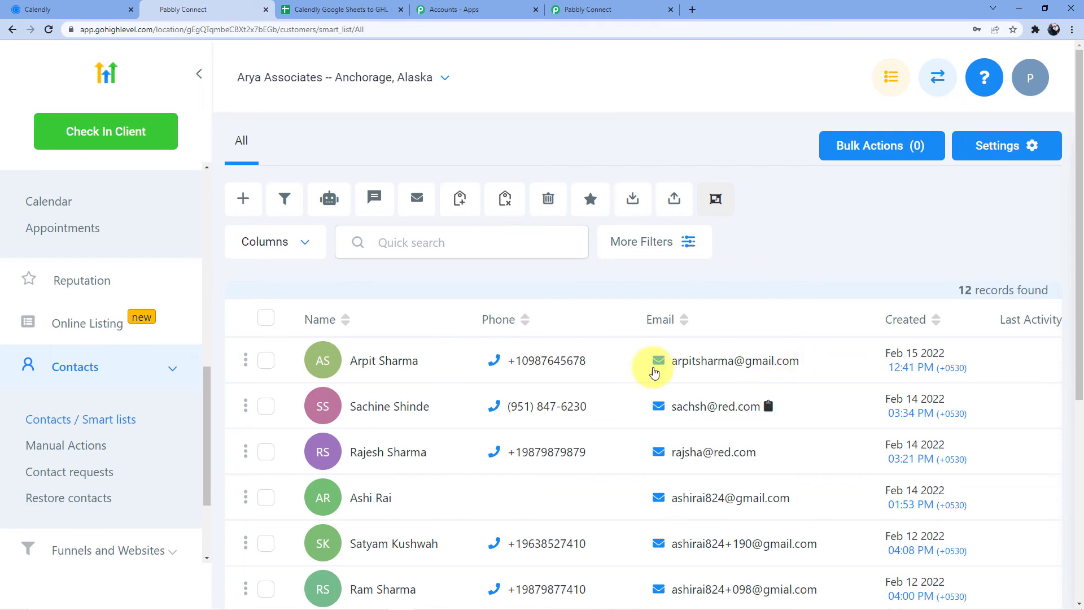
key("ctrl+shift+Tab")
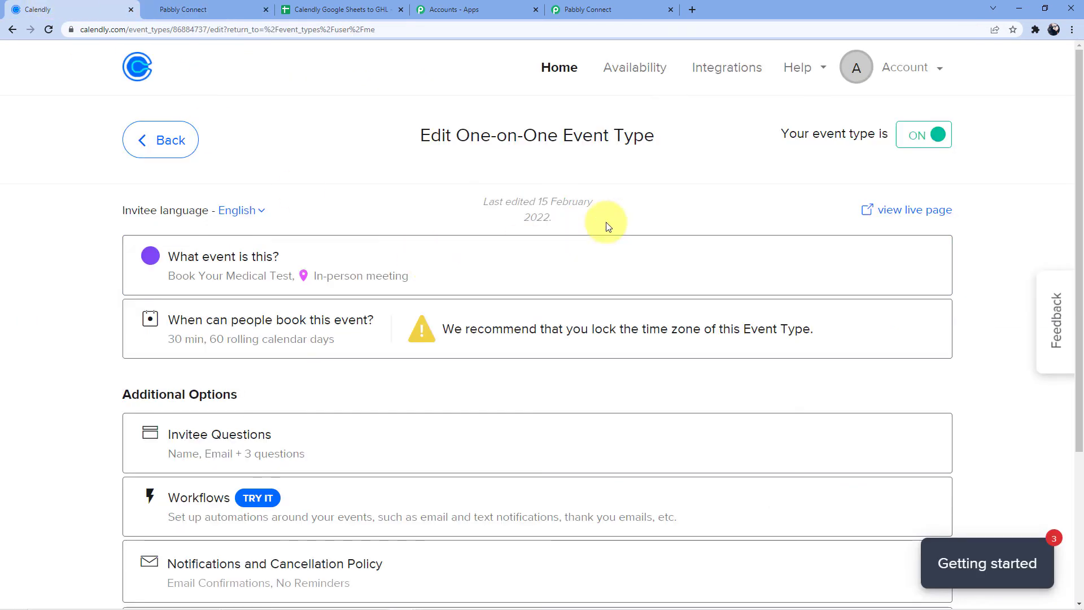
- On the Book Your Medical Test booking page, pick and confirm 11:30am on February 24, 2022
left_click(913, 210)
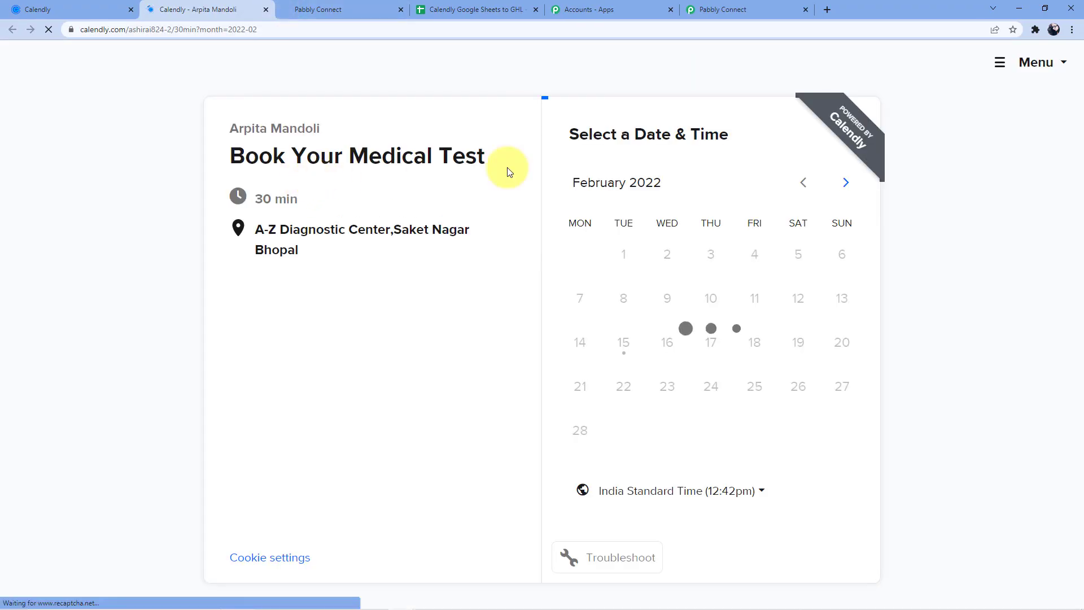
left_click(720, 393)
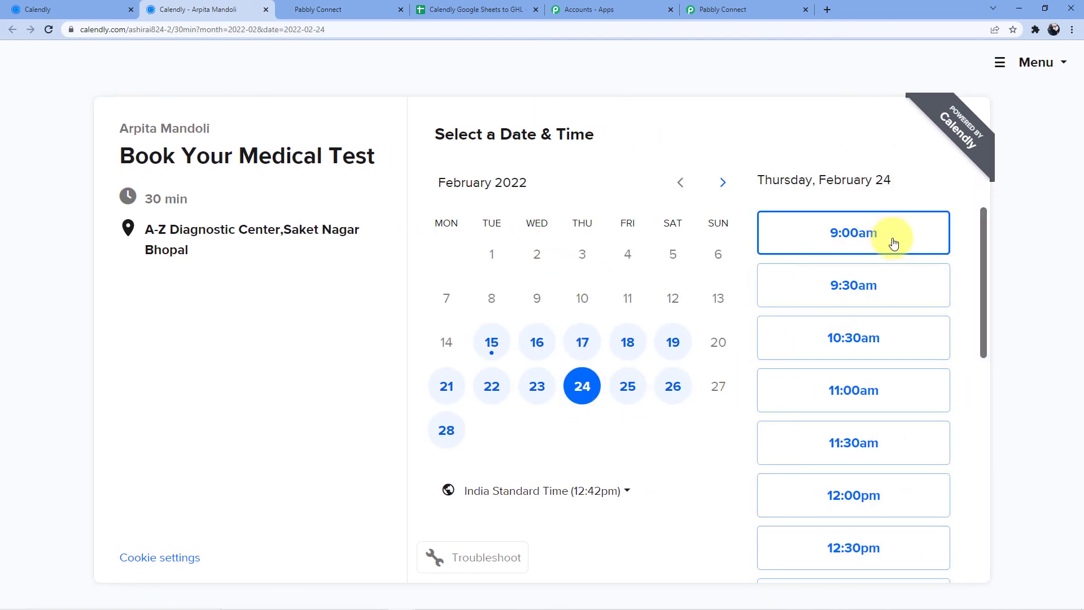
left_click(861, 442)
left_click(922, 448)
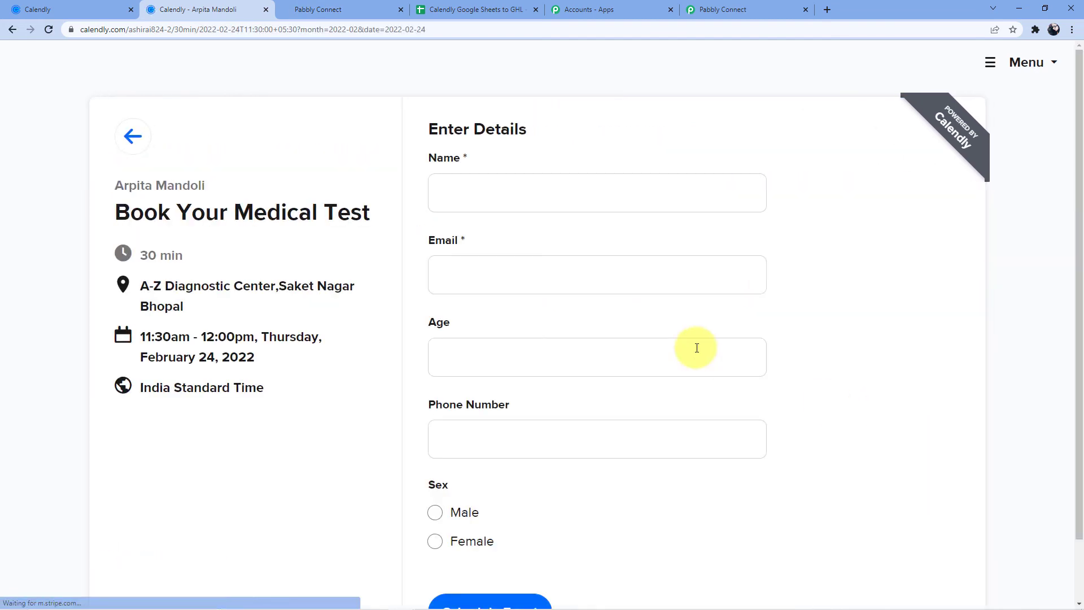
- Enter the invitee's name and email address in the booking form
left_click(528, 191)
type("Swa")
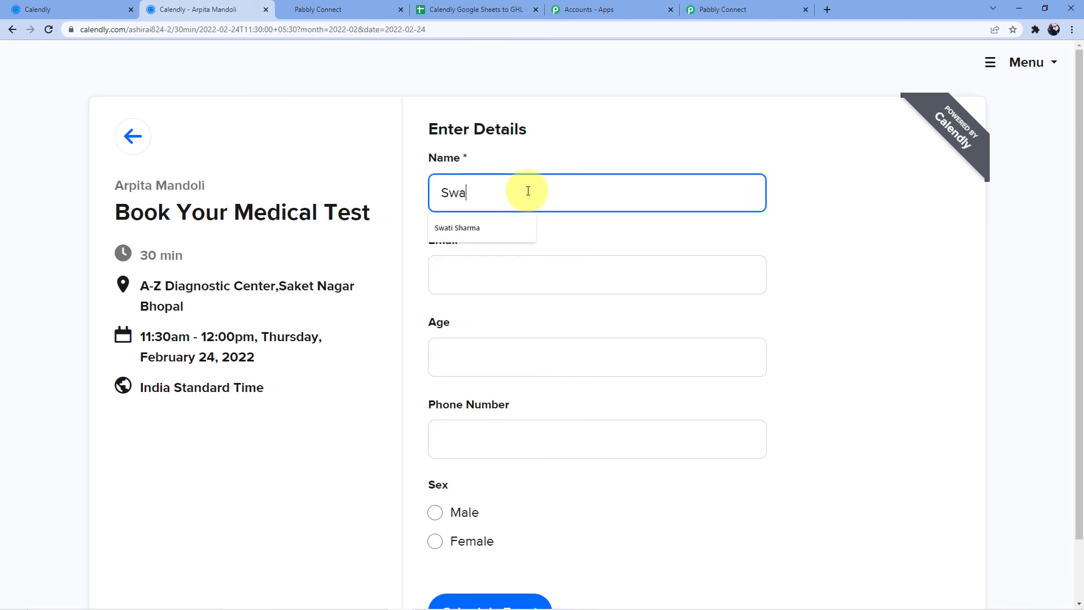
type("ti")
left_click(482, 233)
left_click(485, 277)
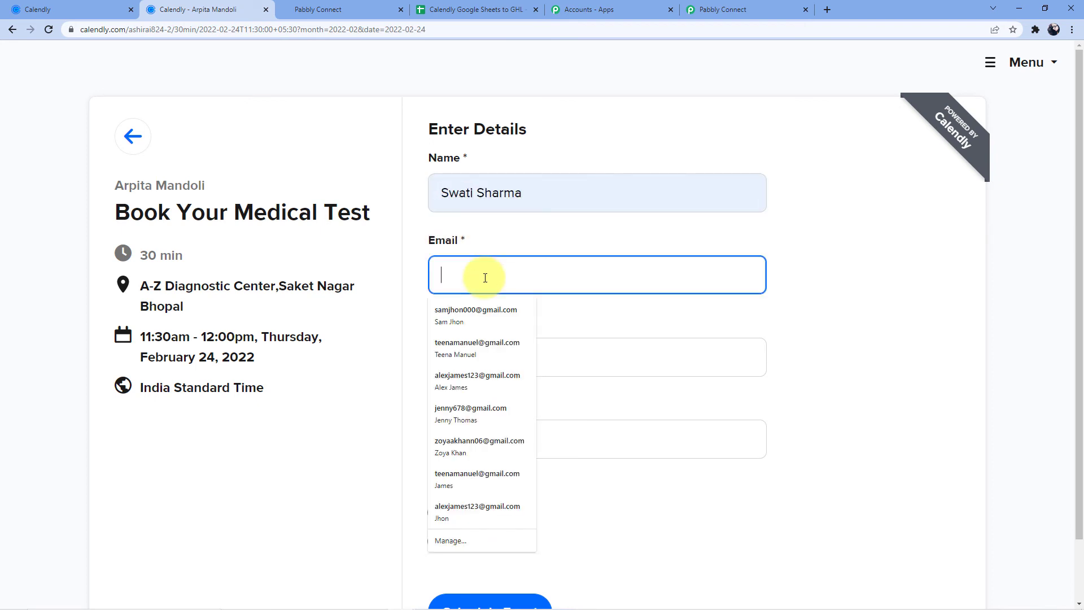
type("swa")
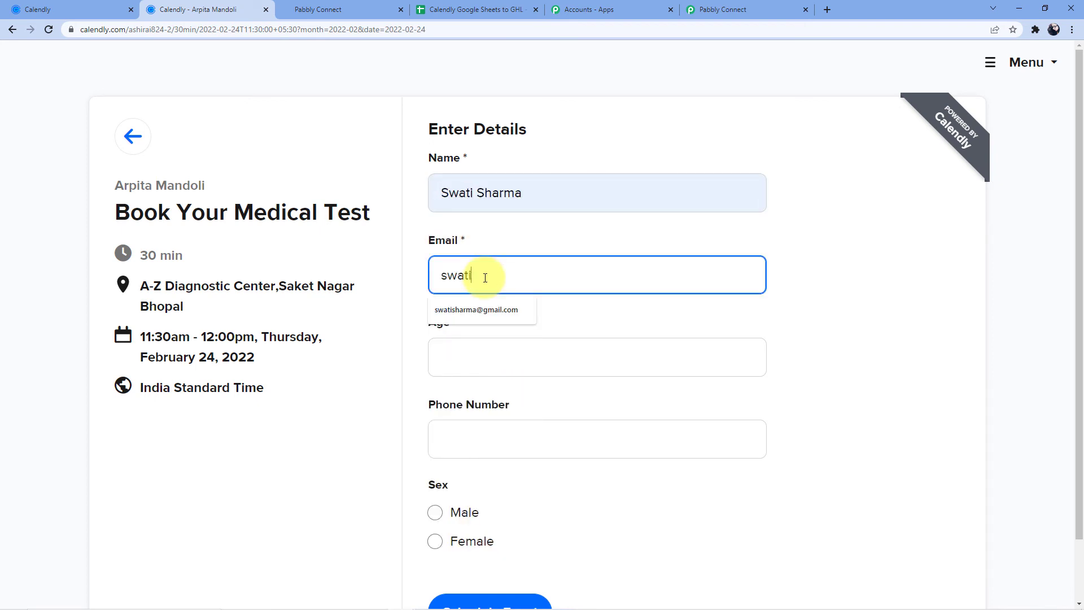
type("ti")
left_click(471, 309)
- Enter age 27 and the invitee's phone number, select Female, and schedule the event
left_click(466, 360)
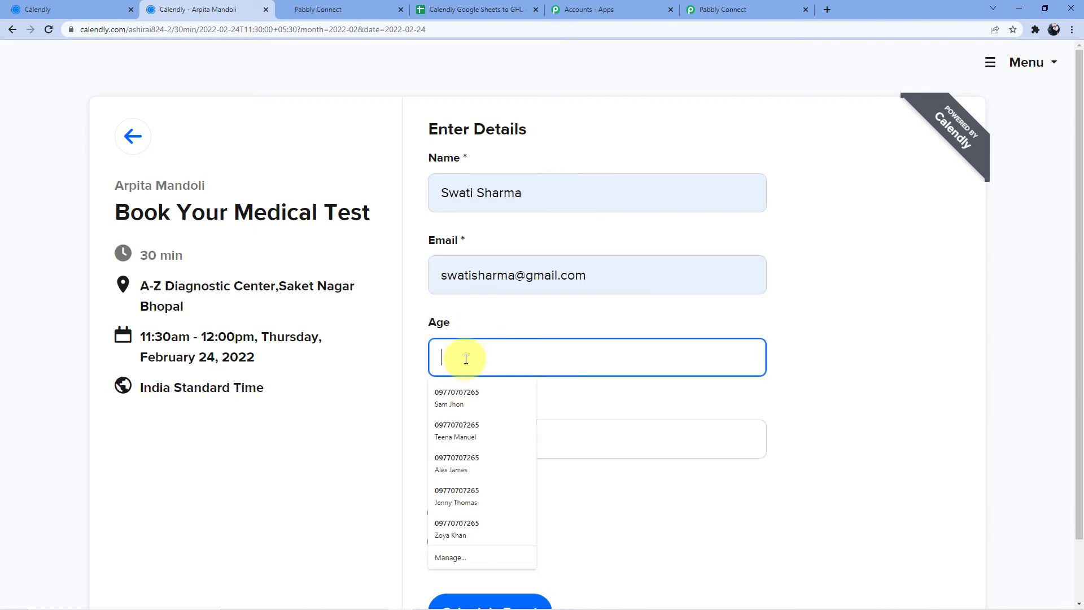
type("29")
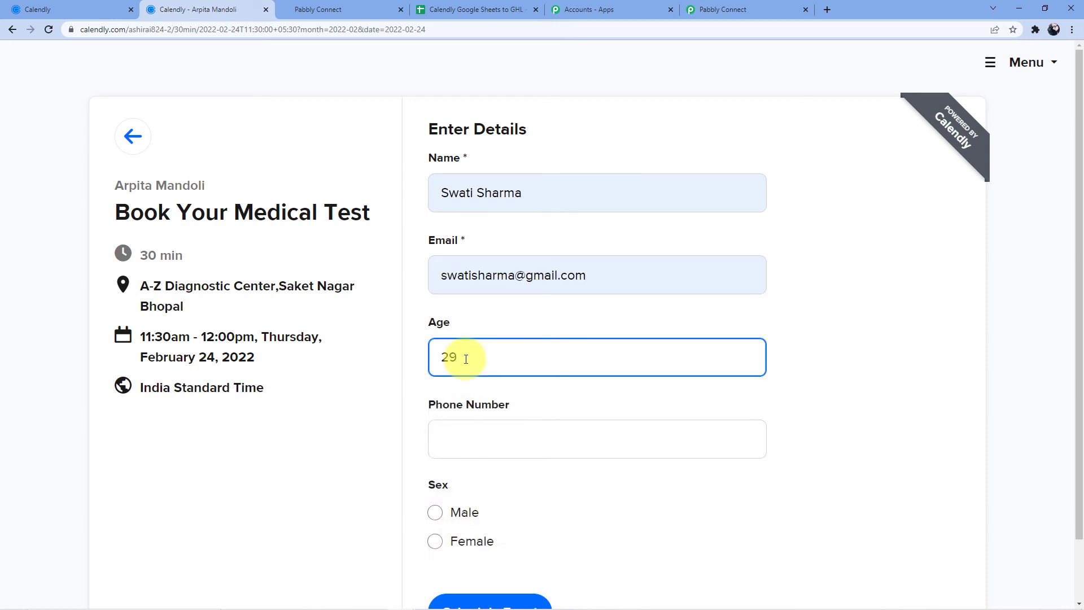
key("BackSpace")
type("7")
left_click(485, 440)
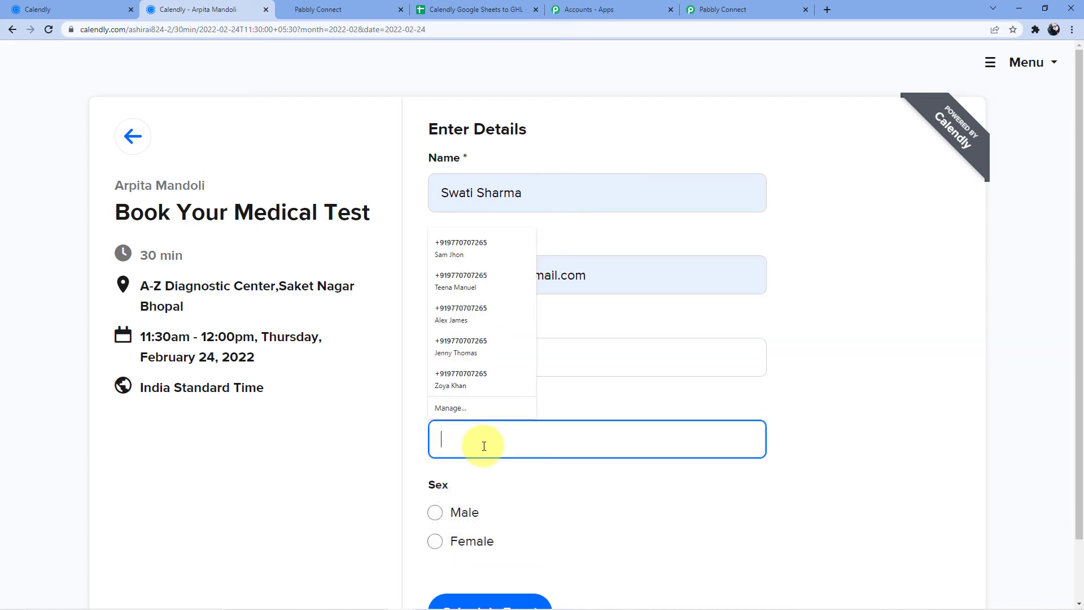
left_click(543, 391)
left_click(486, 431)
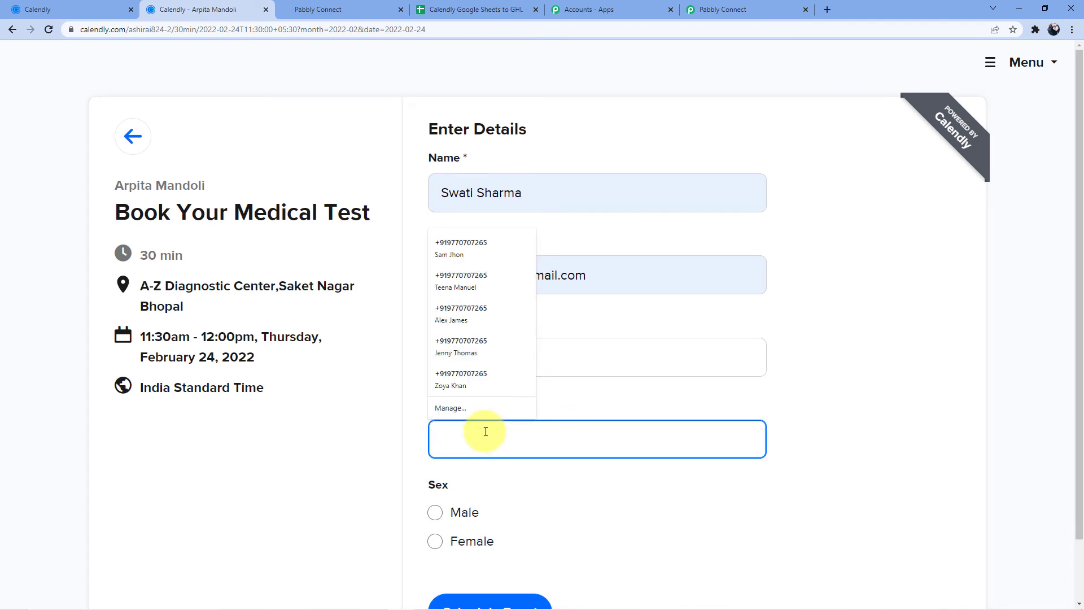
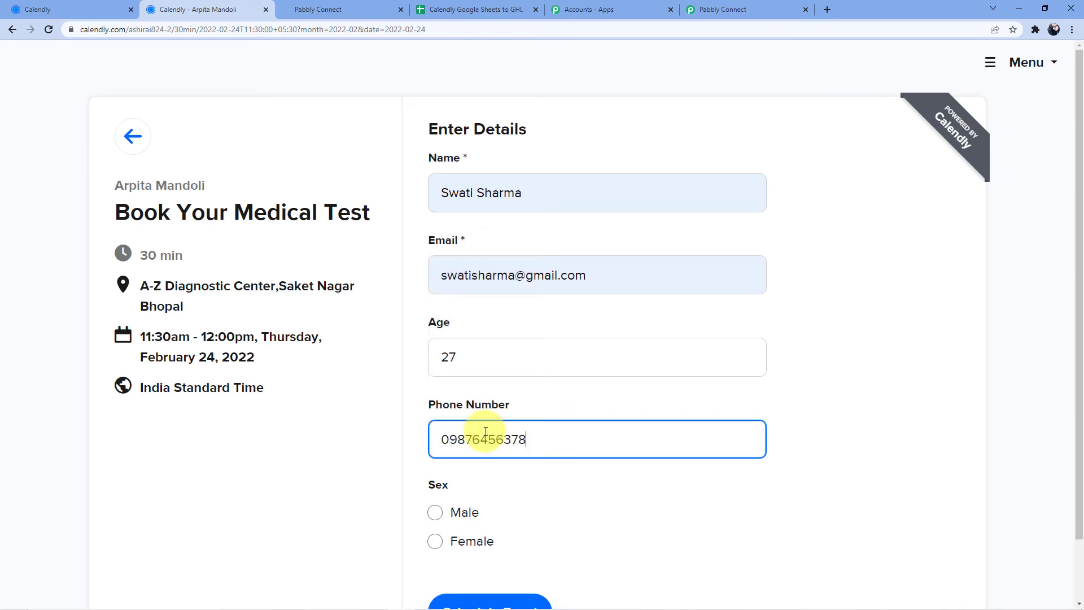
scroll(480, 452, "down", 2)
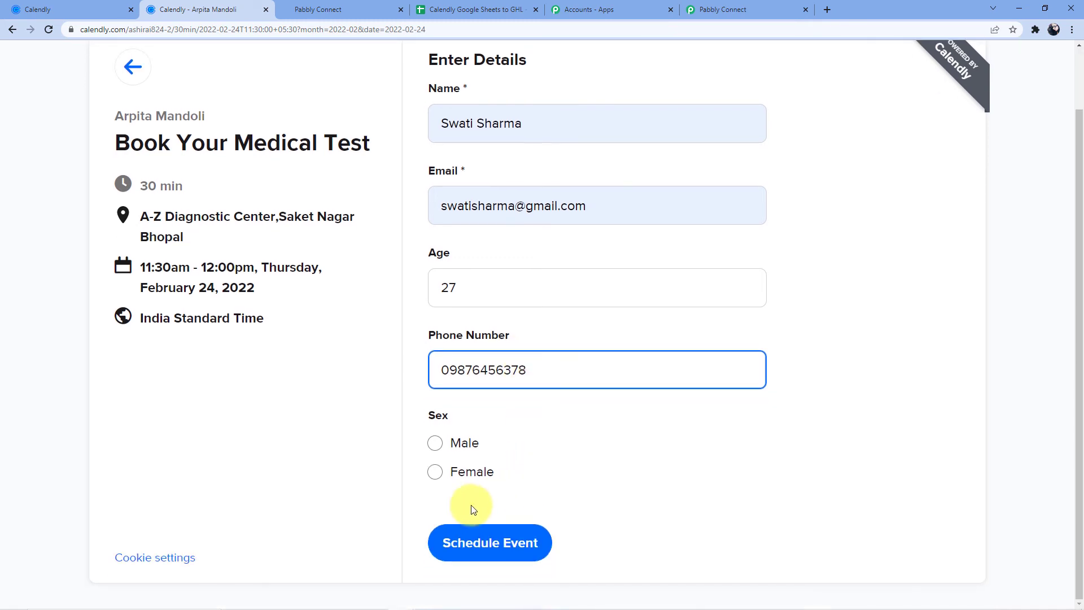
left_click(435, 472)
left_click(517, 546)
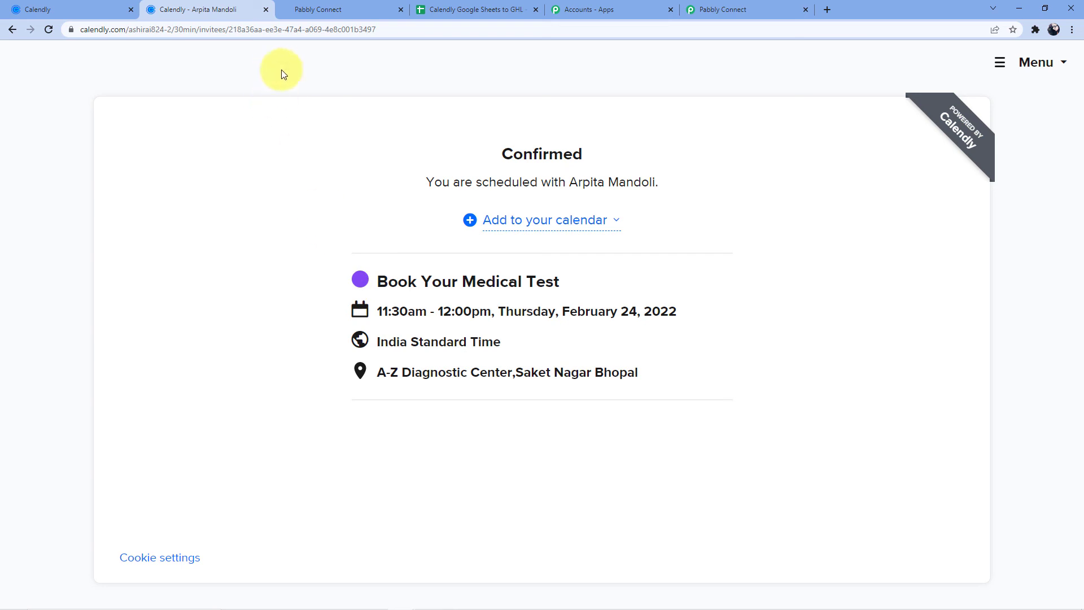
- Verify the booking appears as a 13th HighLevel contact, then view the linked spreadsheet
left_click(319, 11)
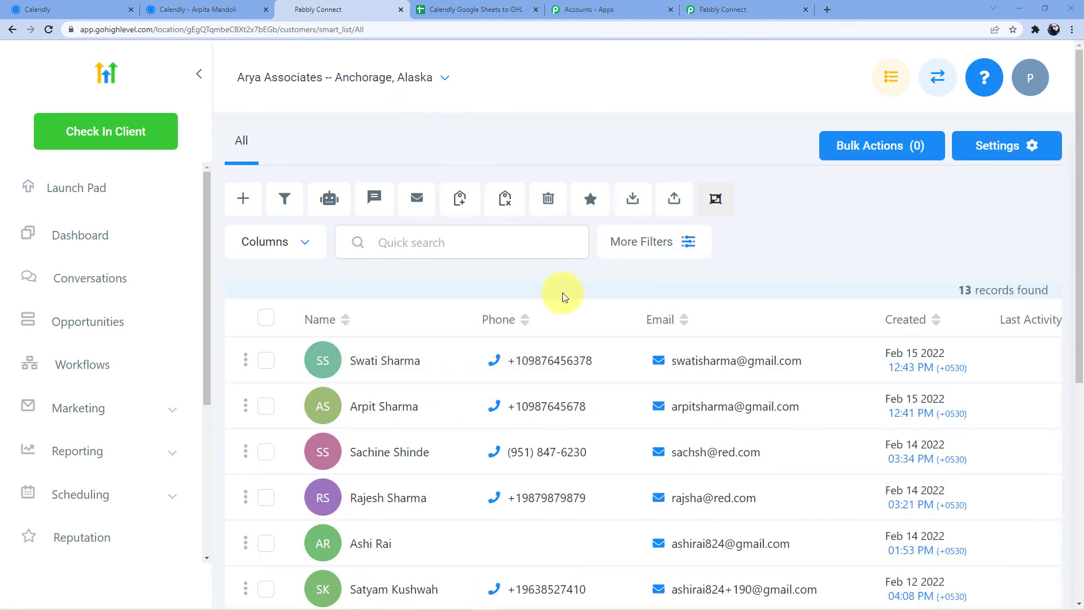
left_click(451, 9)
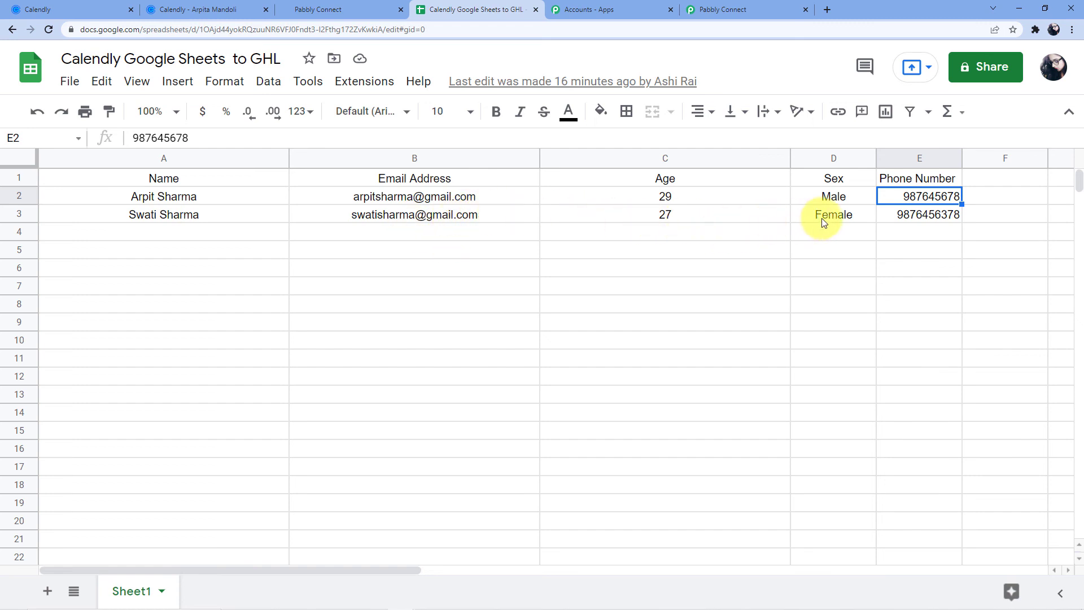
- Check row 3's phone number in cell E3, compare with Calendly and HighLevel, then return to the workflow
left_click(928, 216)
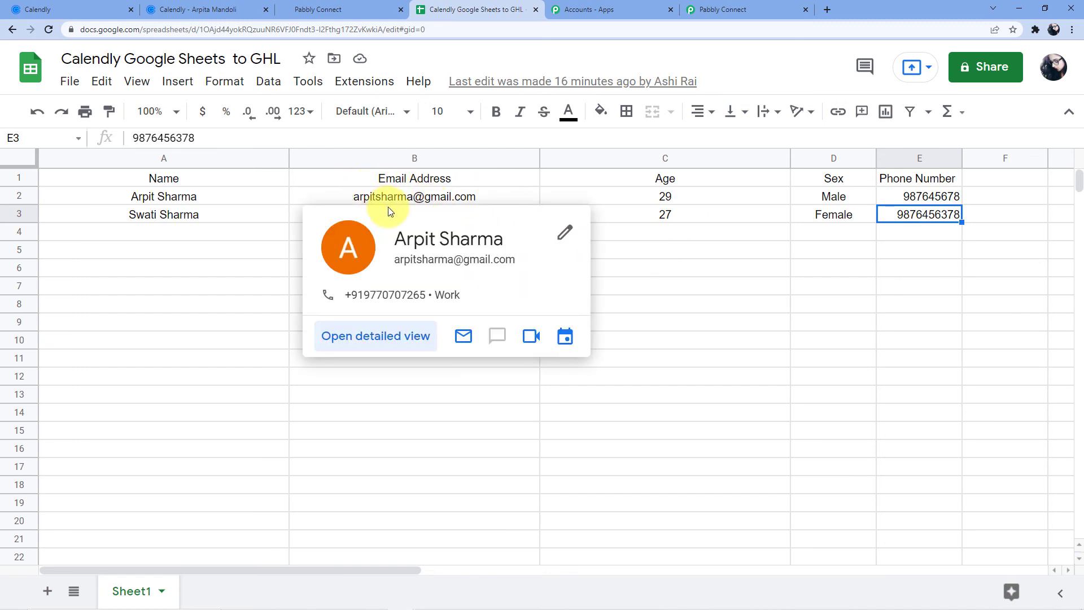
left_click(213, 8)
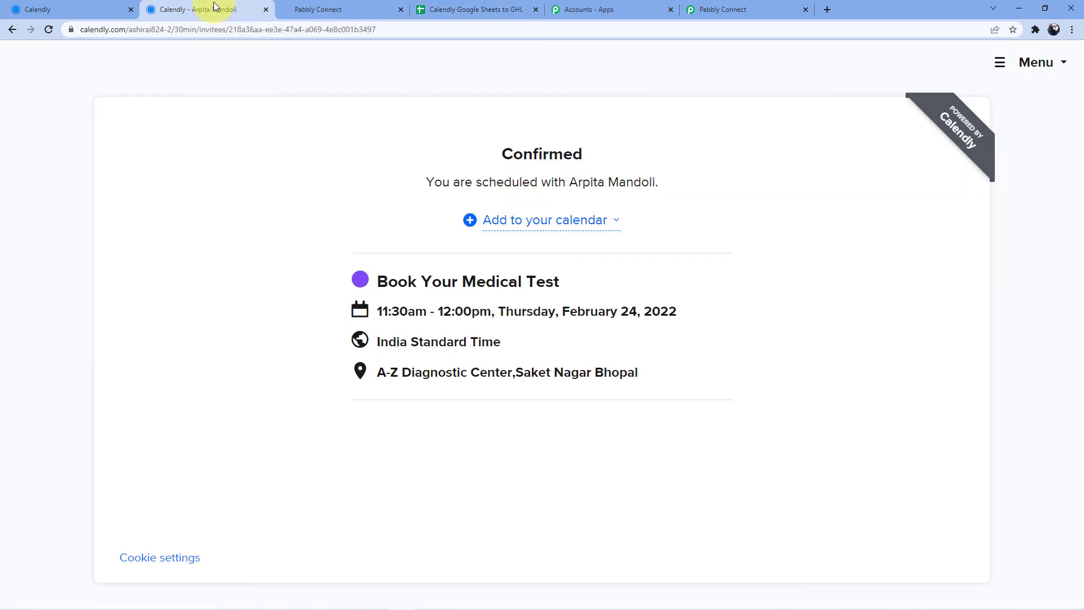
left_click(382, 5)
left_click(447, 8)
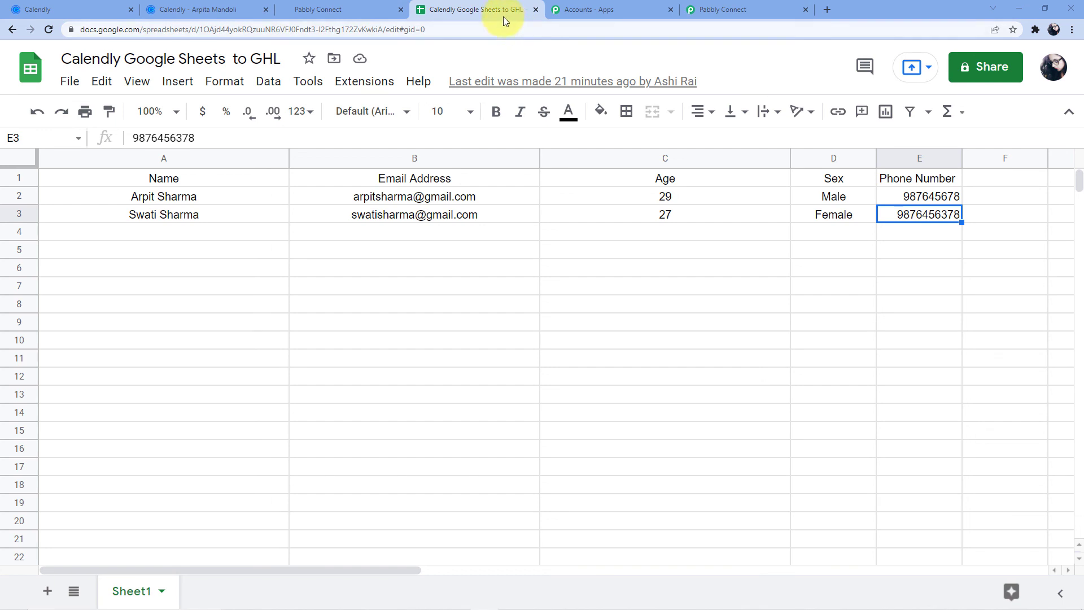
left_click(781, 5)
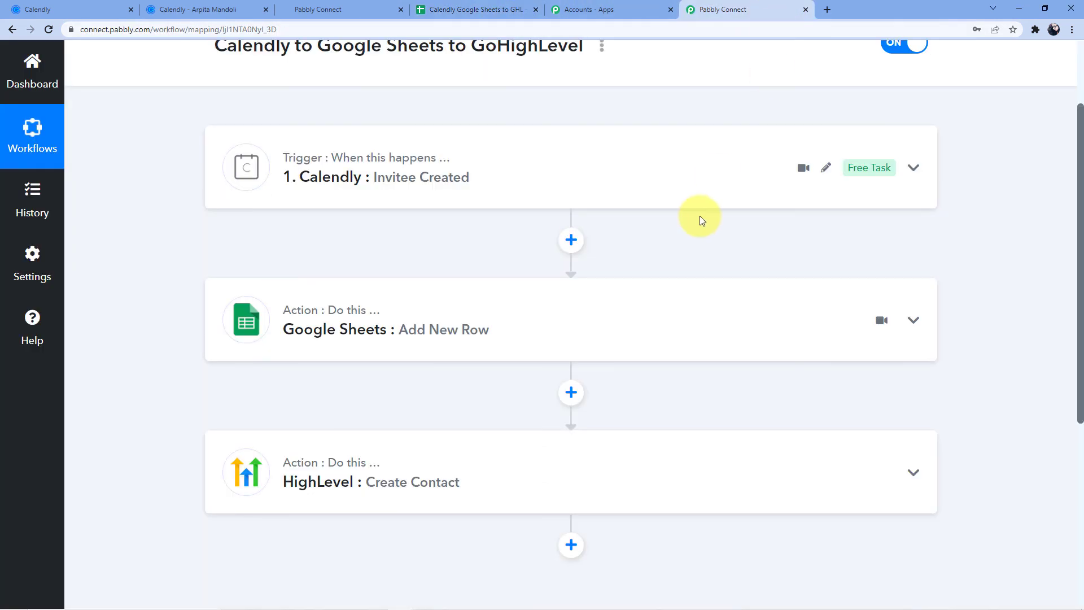